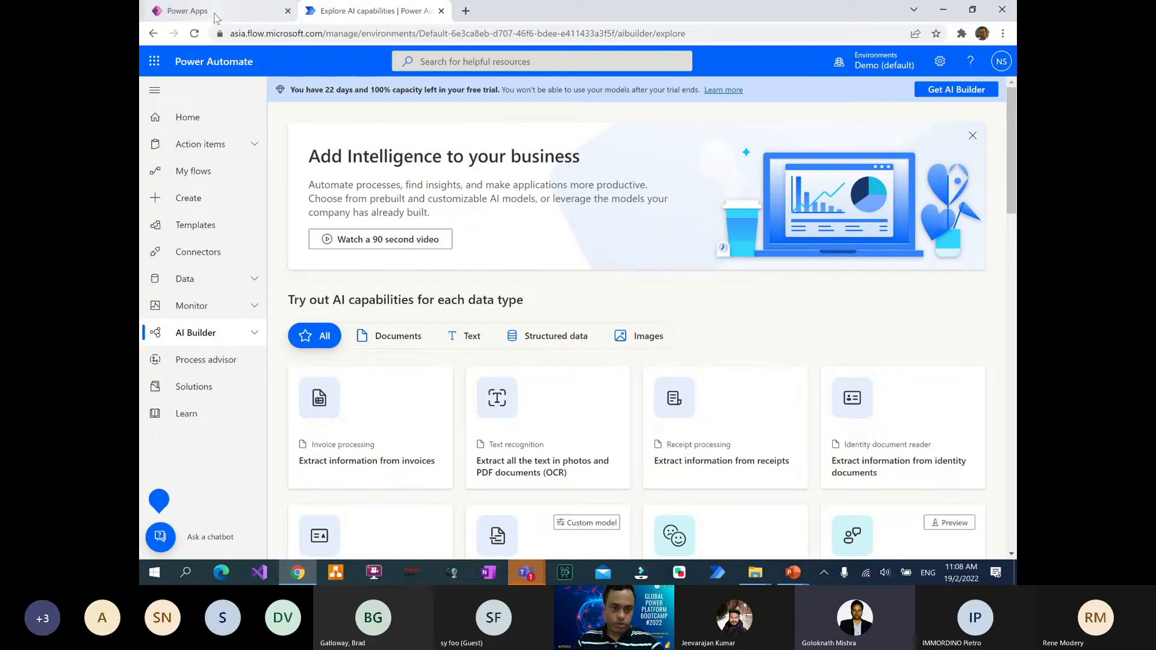
- Switch to the Power Apps browser tab and adjust the browser window
{"action": "left_click", "coordinate": [216, 12]}
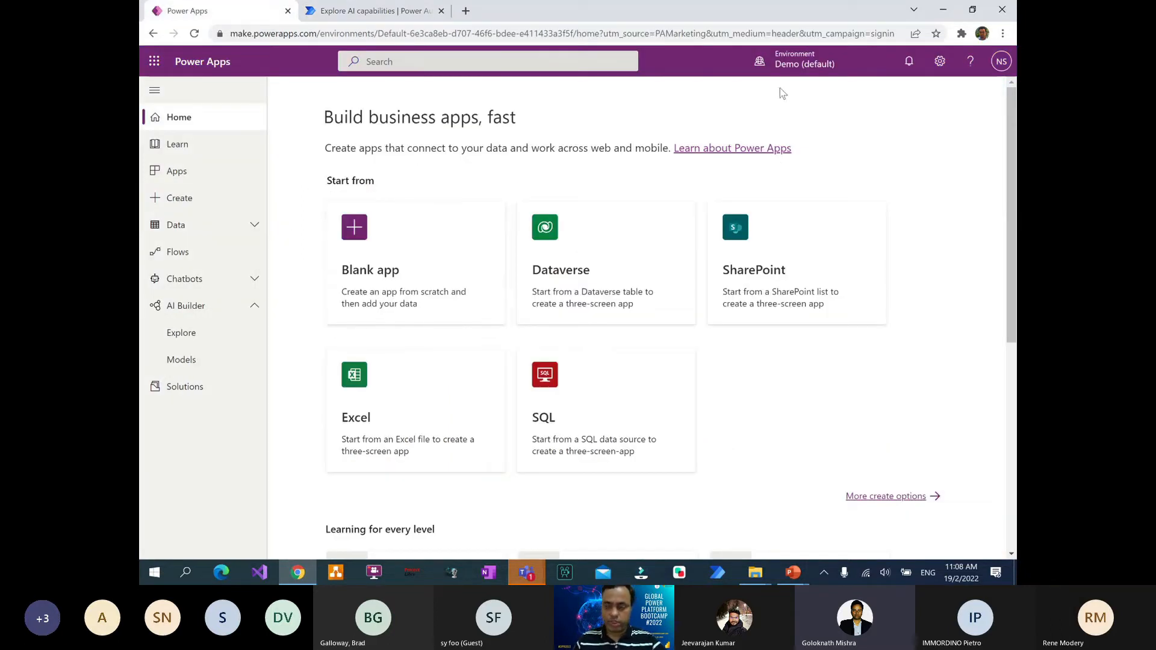
{"action": "double_click", "coordinate": [841, 9]}
{"action": "left_click", "coordinate": [970, 9]}
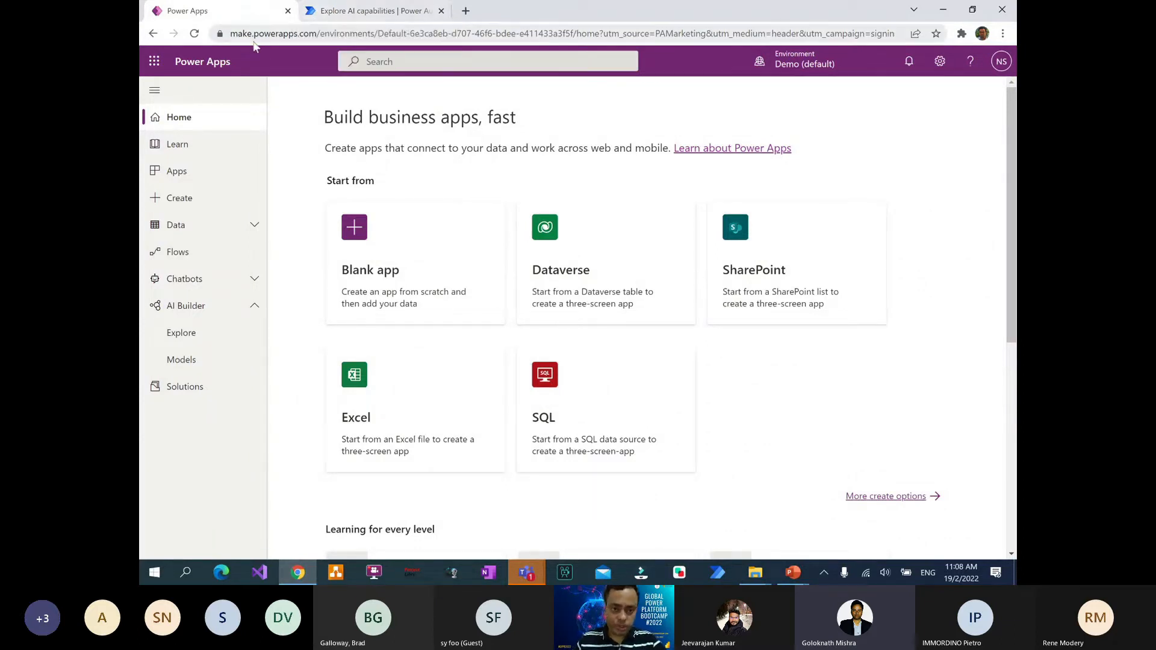
- Visit Explore AI capabilities, return to the Power Apps home page, and re-expand AI Builder
{"action": "left_click", "coordinate": [326, 18]}
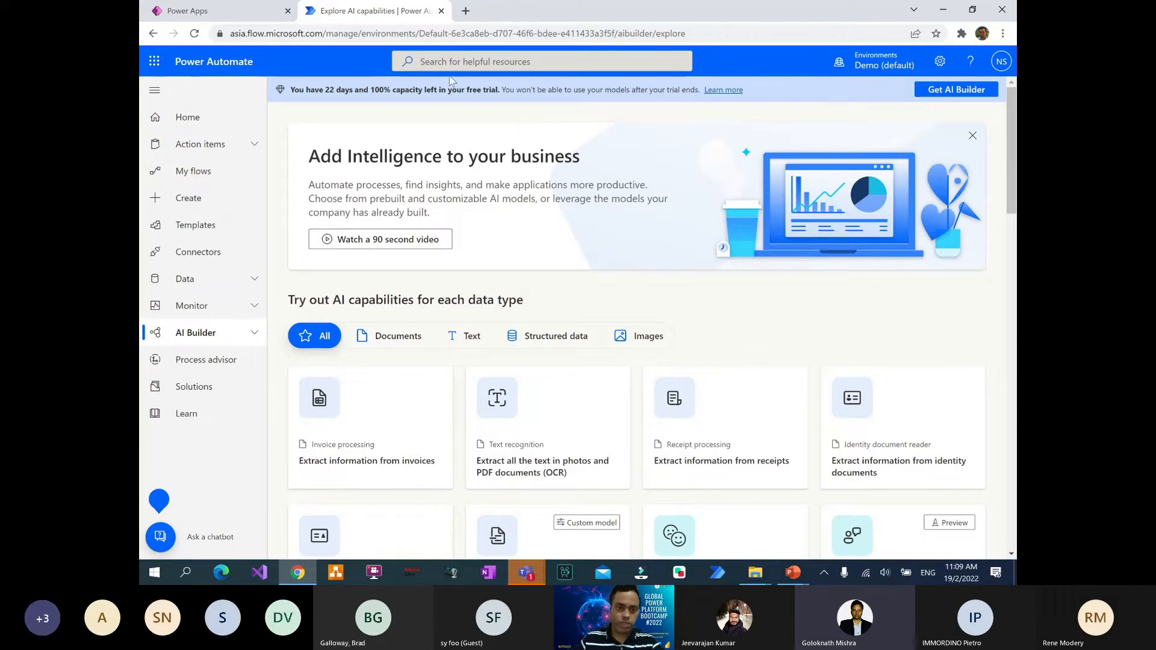
{"action": "left_click", "coordinate": [248, 19]}
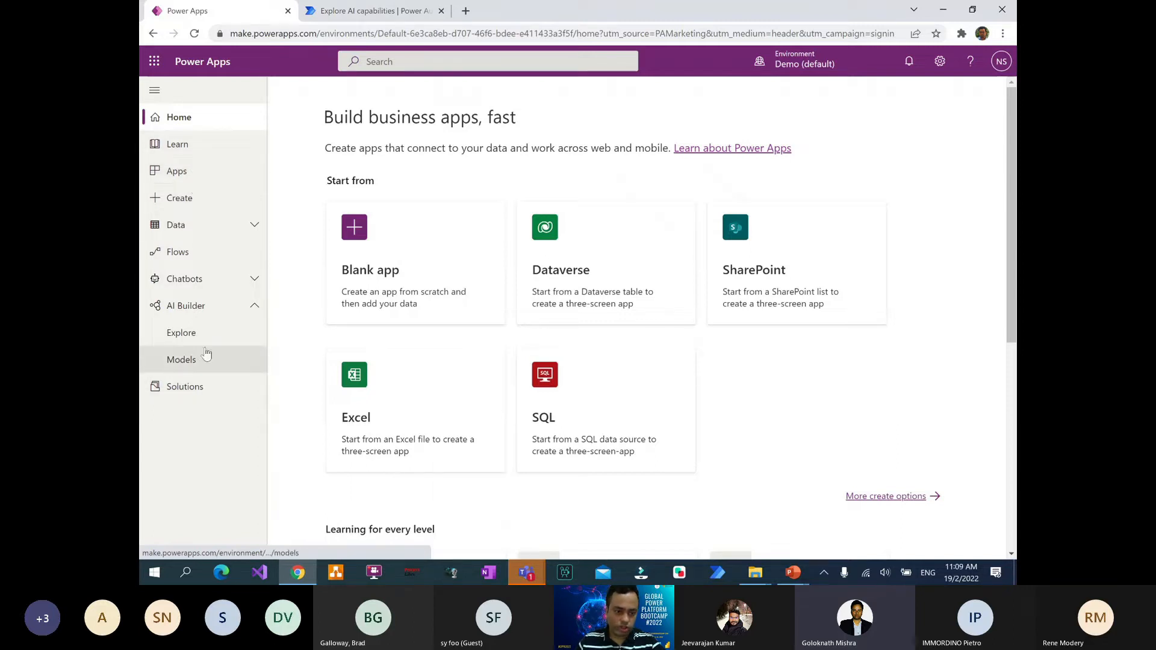
{"action": "left_click", "coordinate": [210, 307]}
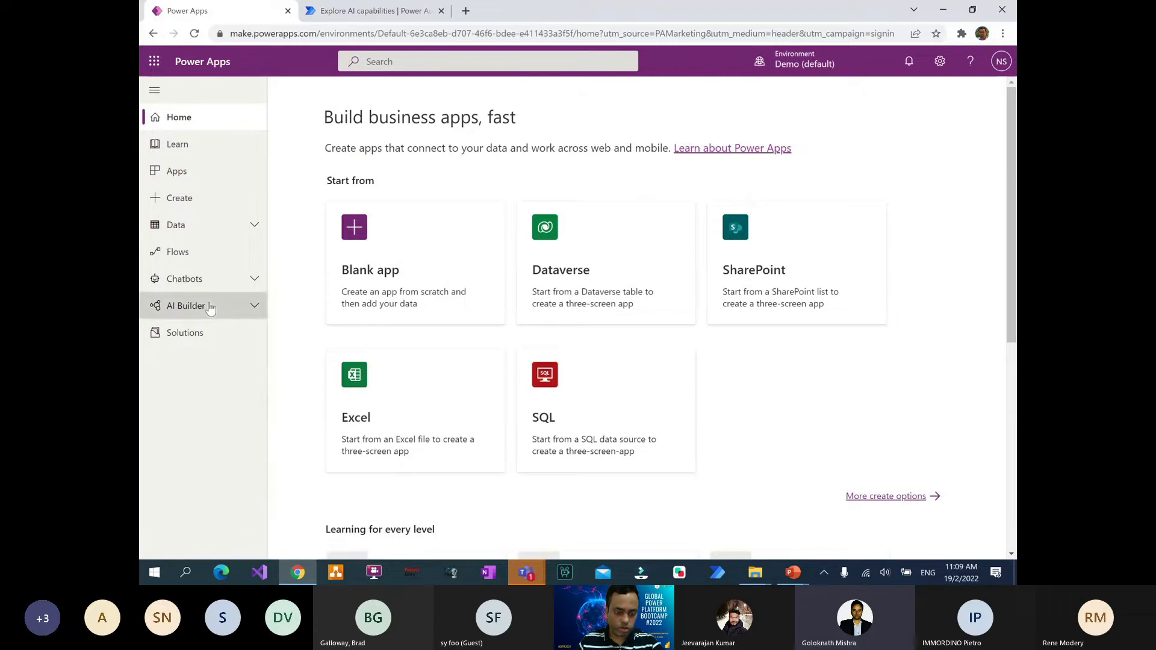
{"action": "left_click", "coordinate": [209, 307]}
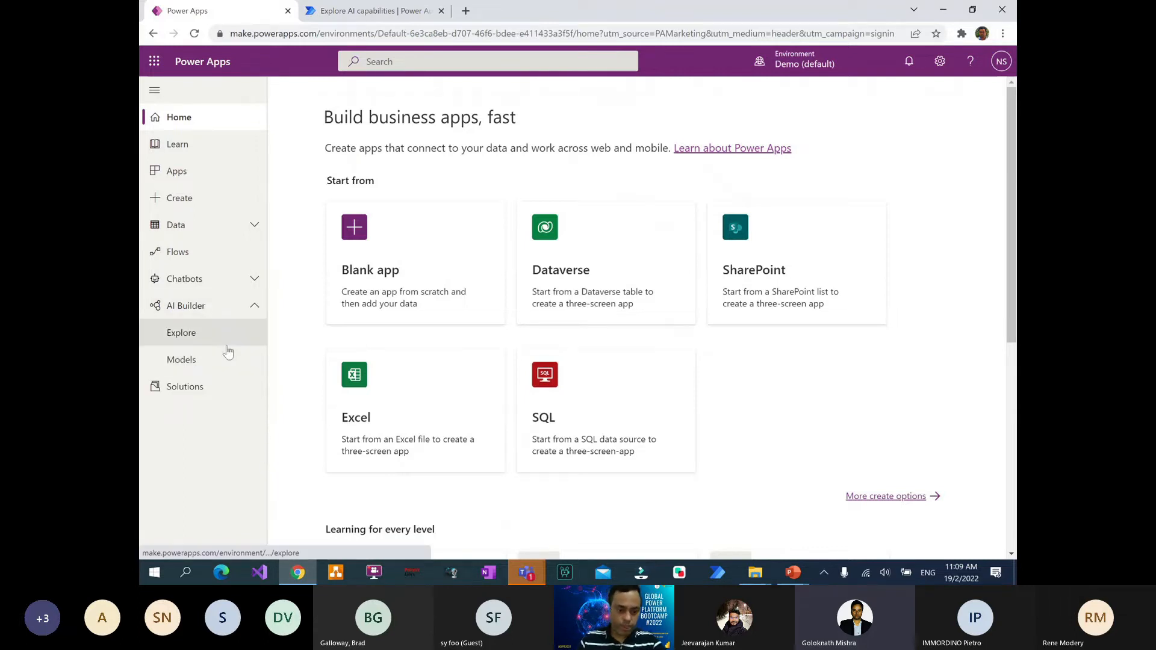
- Browse the AI Builder Explore capability cards and filter them to Documents only
{"action": "left_click", "coordinate": [208, 337]}
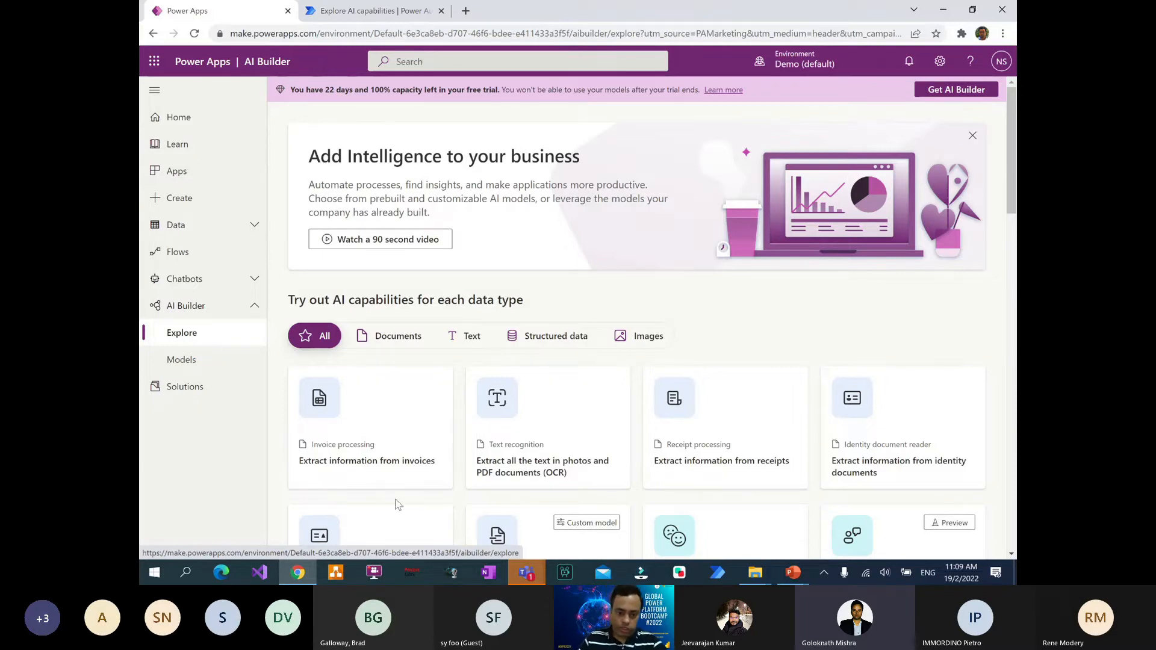
{"action": "scroll", "coordinate": [740, 309], "scroll_direction": "down", "scroll_amount": 3}
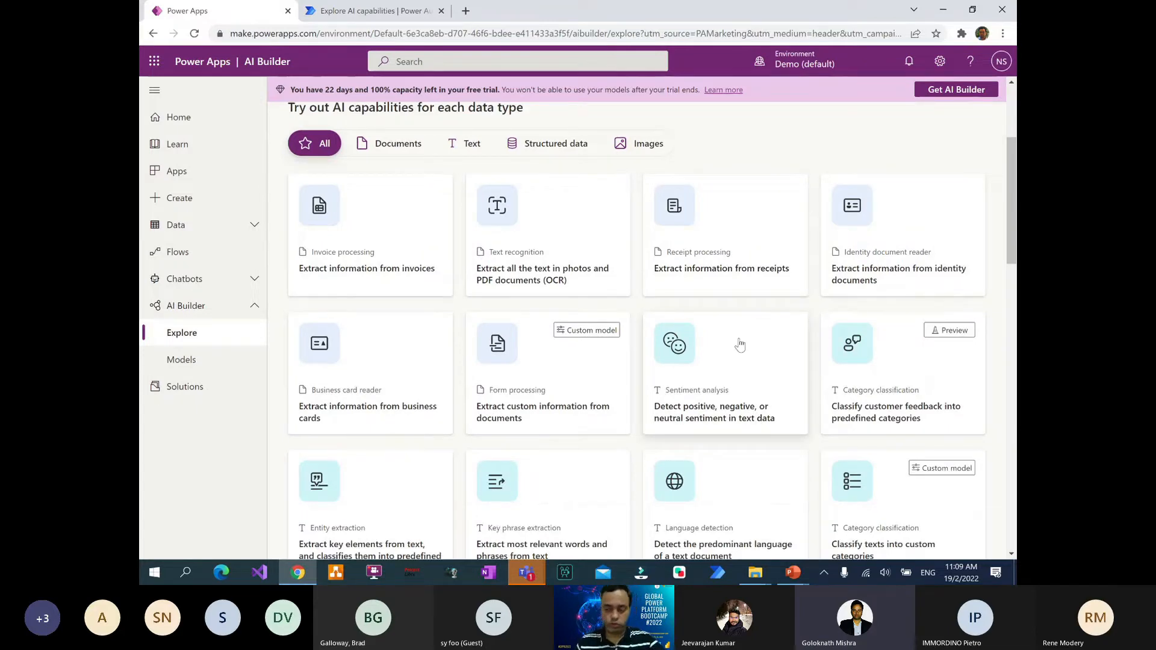
{"action": "scroll", "coordinate": [820, 337], "scroll_direction": "down", "scroll_amount": 1}
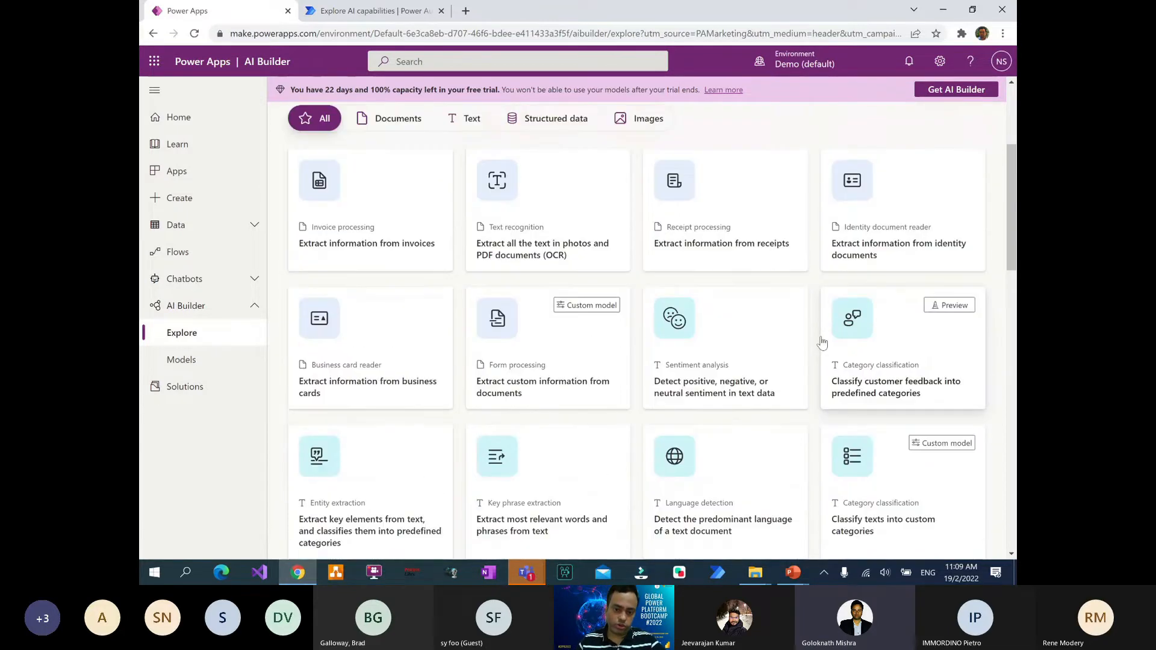
{"action": "scroll", "coordinate": [901, 312], "scroll_direction": "up", "scroll_amount": 2}
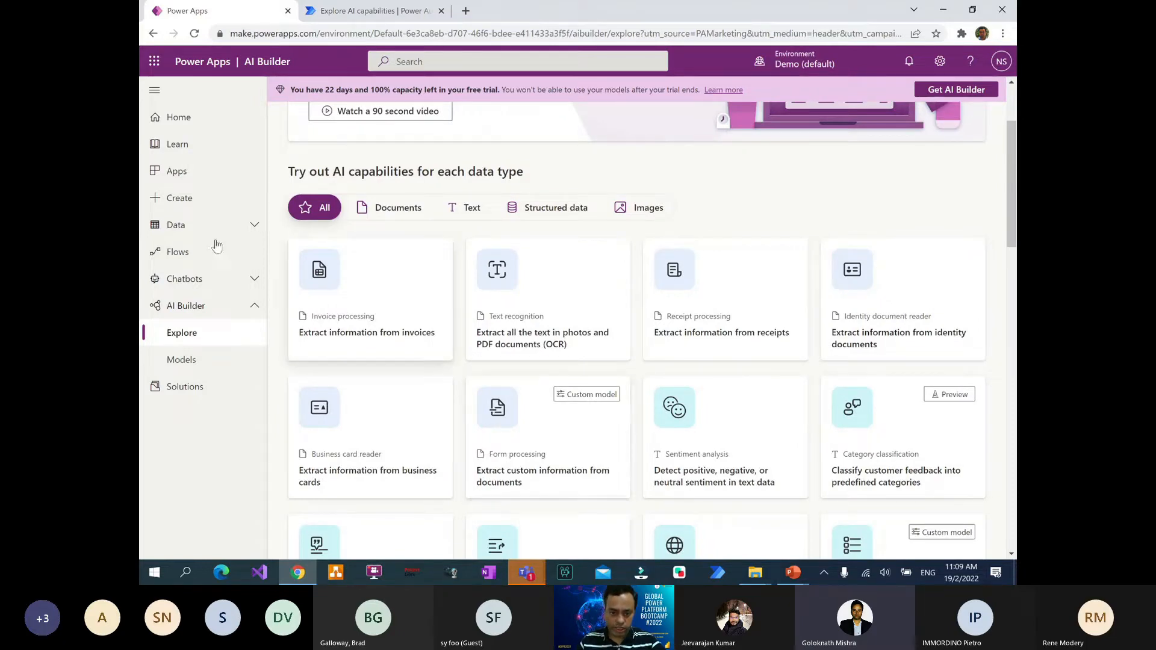
{"action": "scroll", "coordinate": [507, 397], "scroll_direction": "down", "scroll_amount": 1}
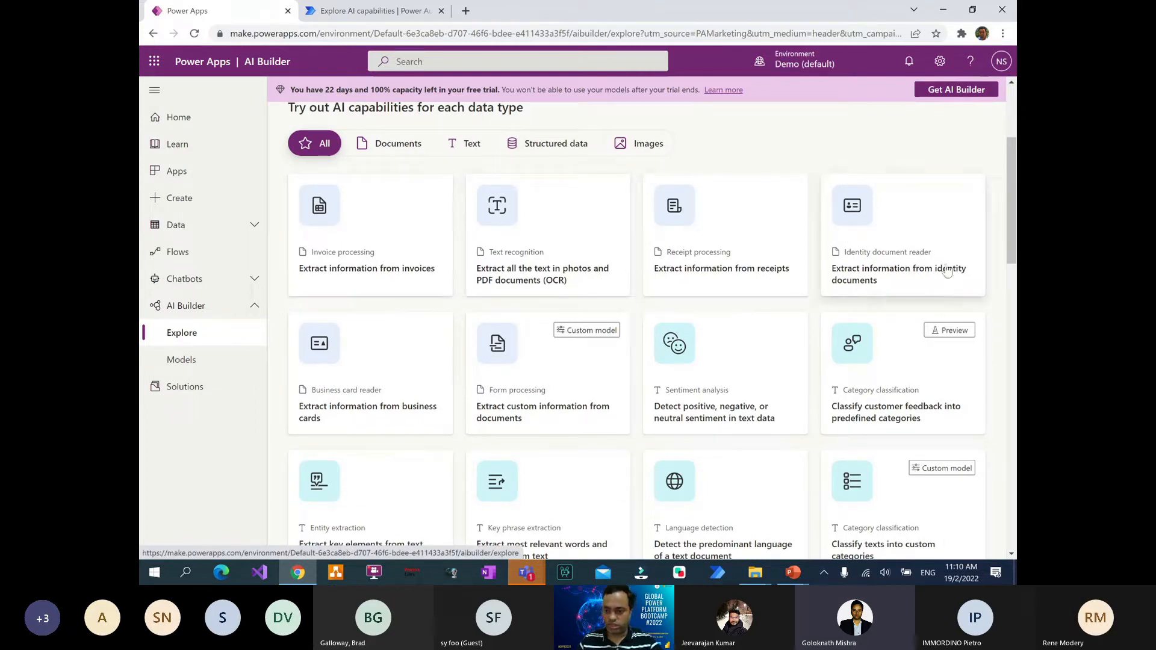
{"action": "scroll", "coordinate": [662, 391], "scroll_direction": "down", "scroll_amount": 3}
{"action": "scroll", "coordinate": [464, 405], "scroll_direction": "down", "scroll_amount": 3}
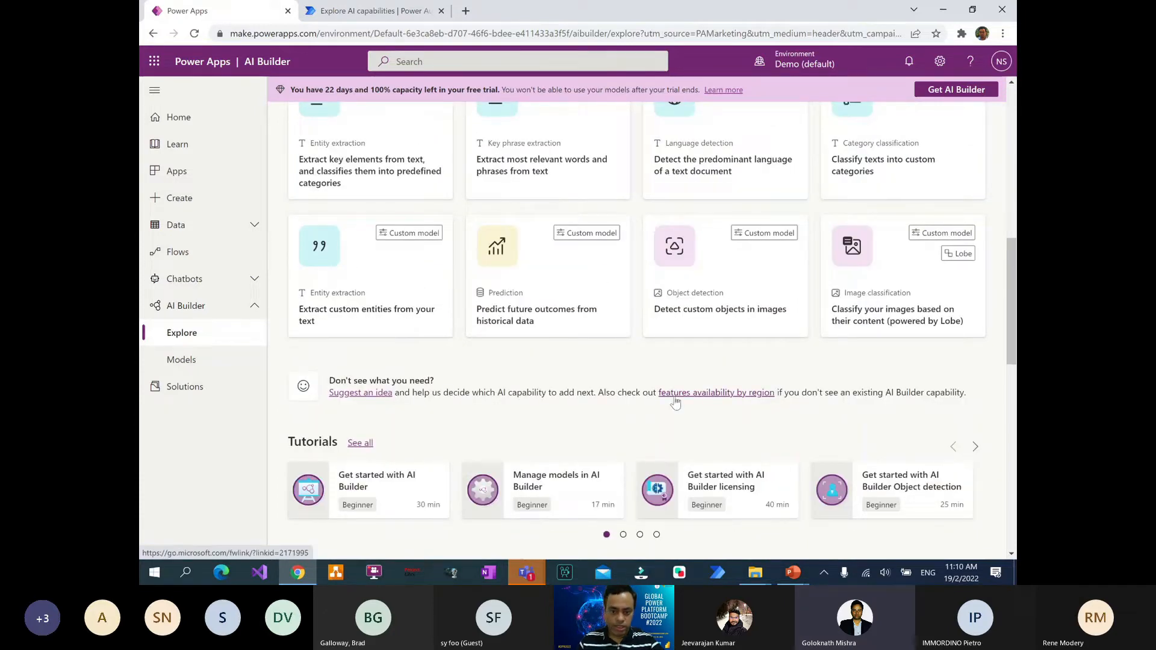
{"action": "scroll", "coordinate": [622, 385], "scroll_direction": "up", "scroll_amount": 7}
{"action": "left_click", "coordinate": [398, 207]}
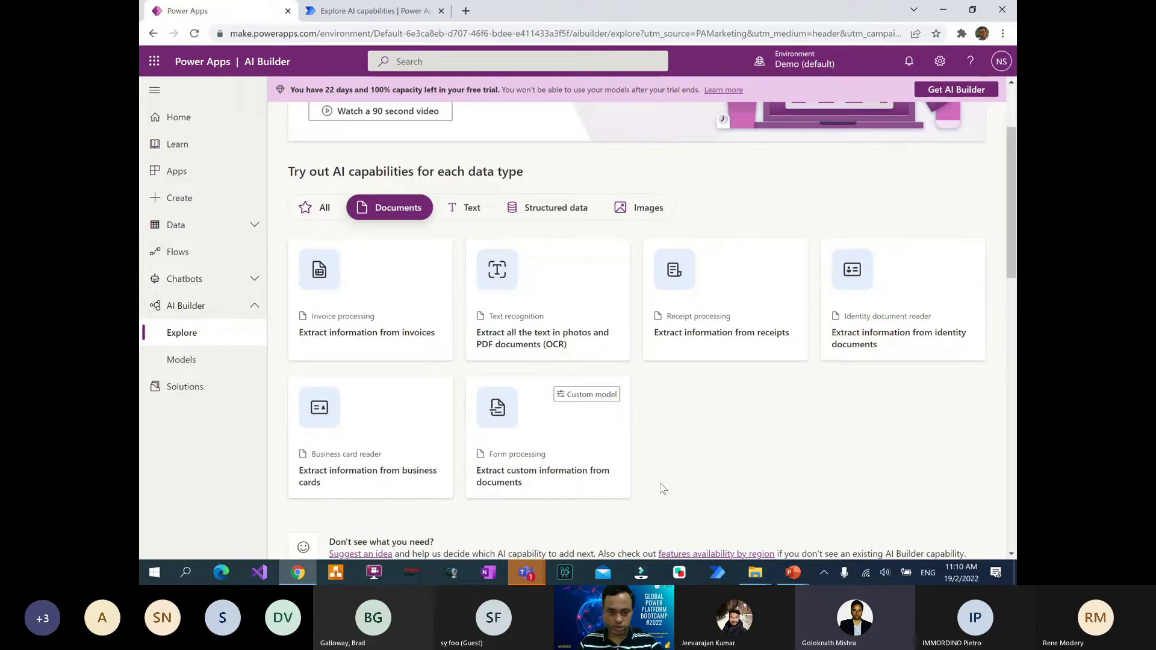
- Cycle the Explore filter through Text and Structured data, ending on Images
{"action": "left_click", "coordinate": [469, 208]}
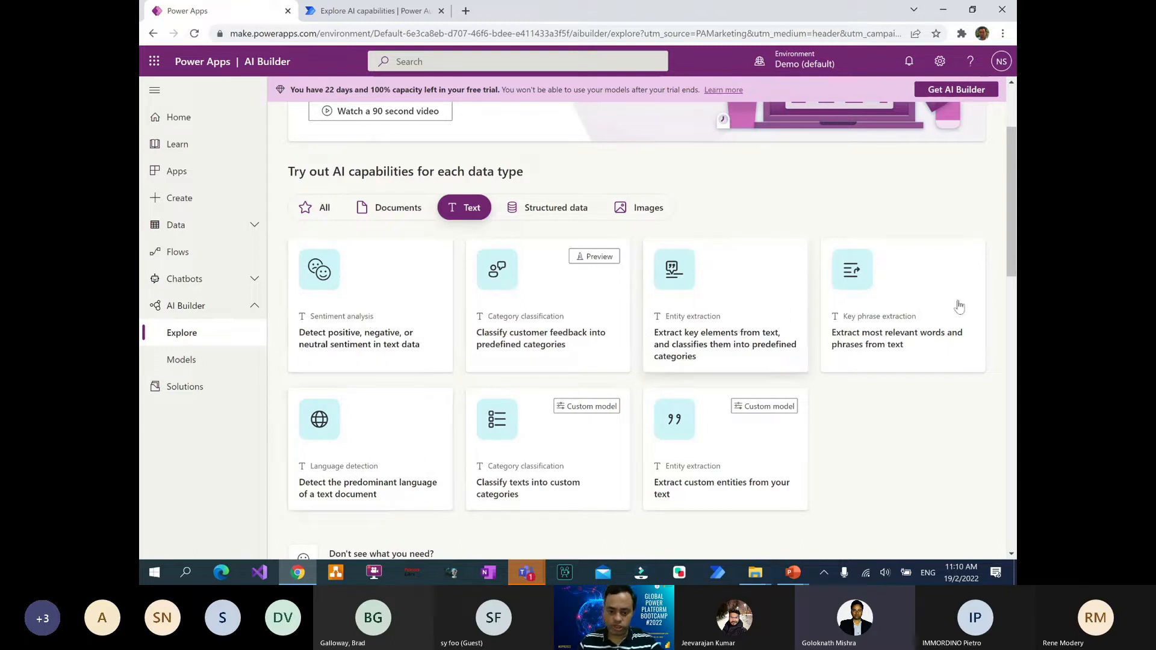
{"action": "left_click", "coordinate": [551, 207]}
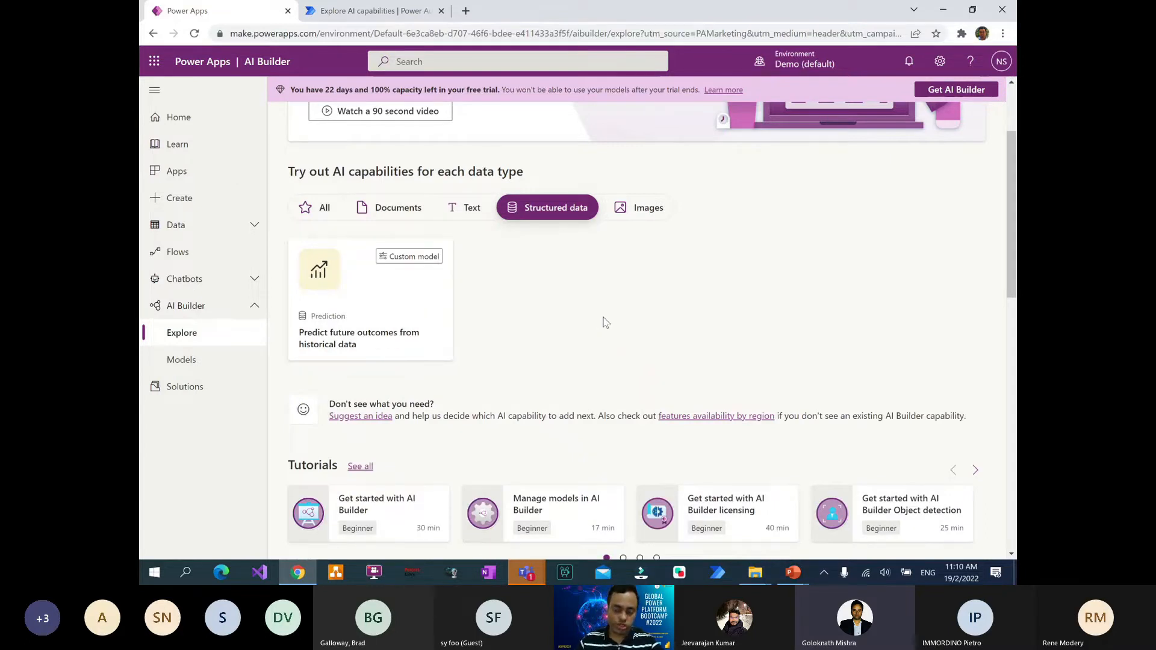
{"action": "left_click", "coordinate": [650, 211]}
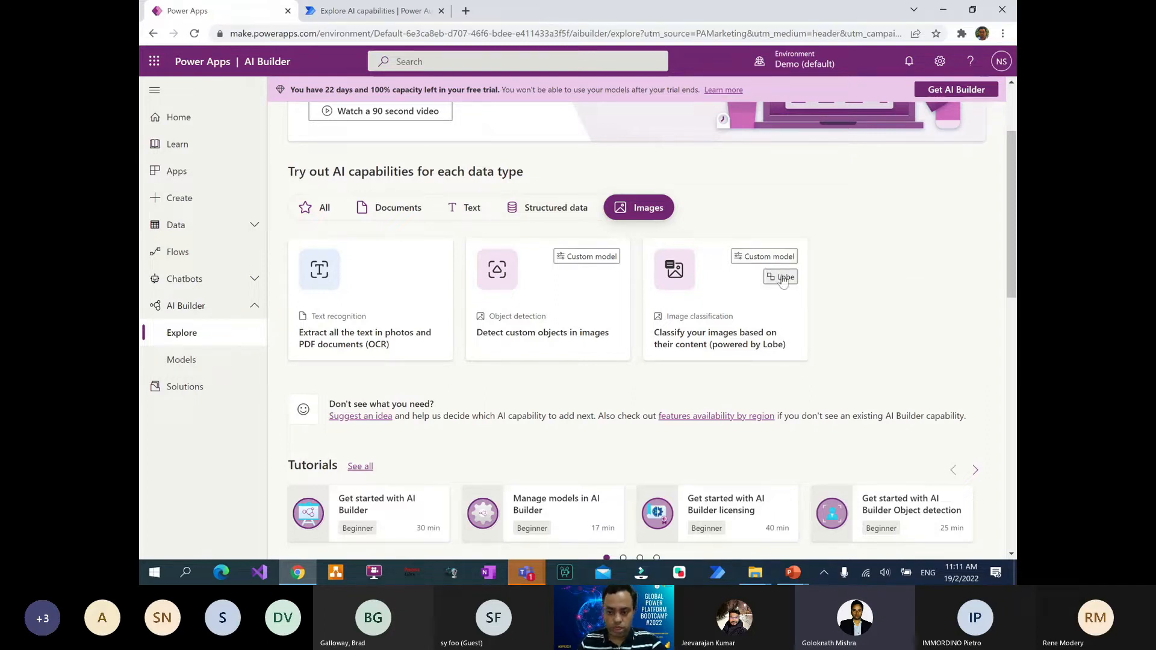
{"action": "mouse_move", "coordinate": [783, 281]}
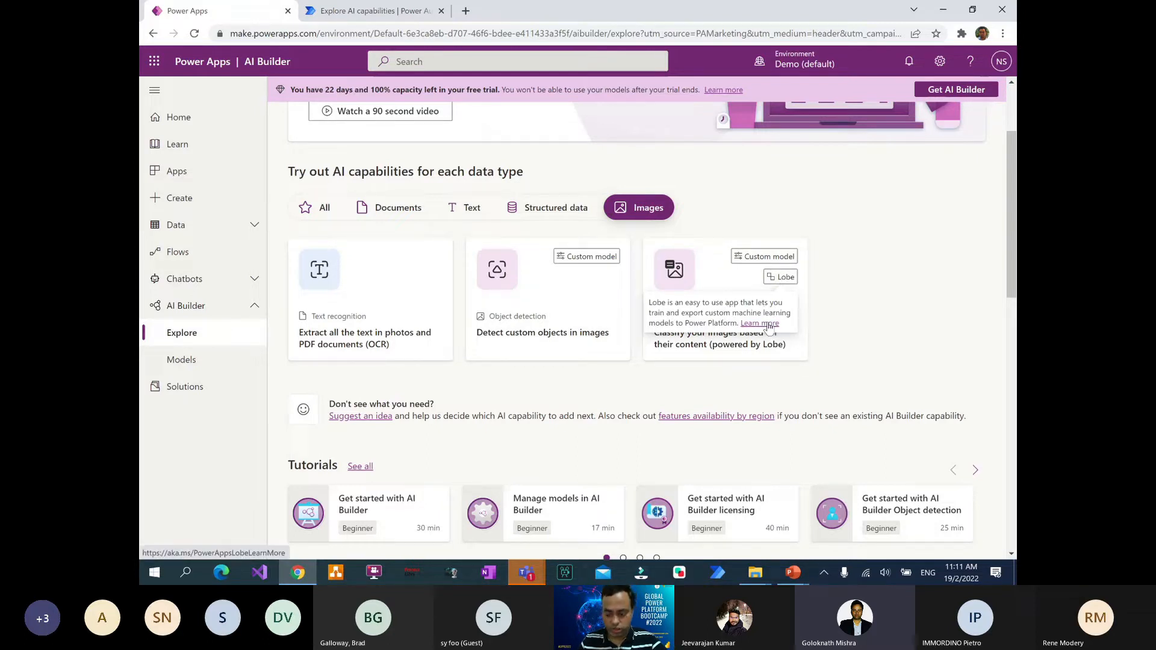
- Choose the Lobe-powered Image classification card, download Lobe, and close the dialog
{"action": "left_click", "coordinate": [714, 351]}
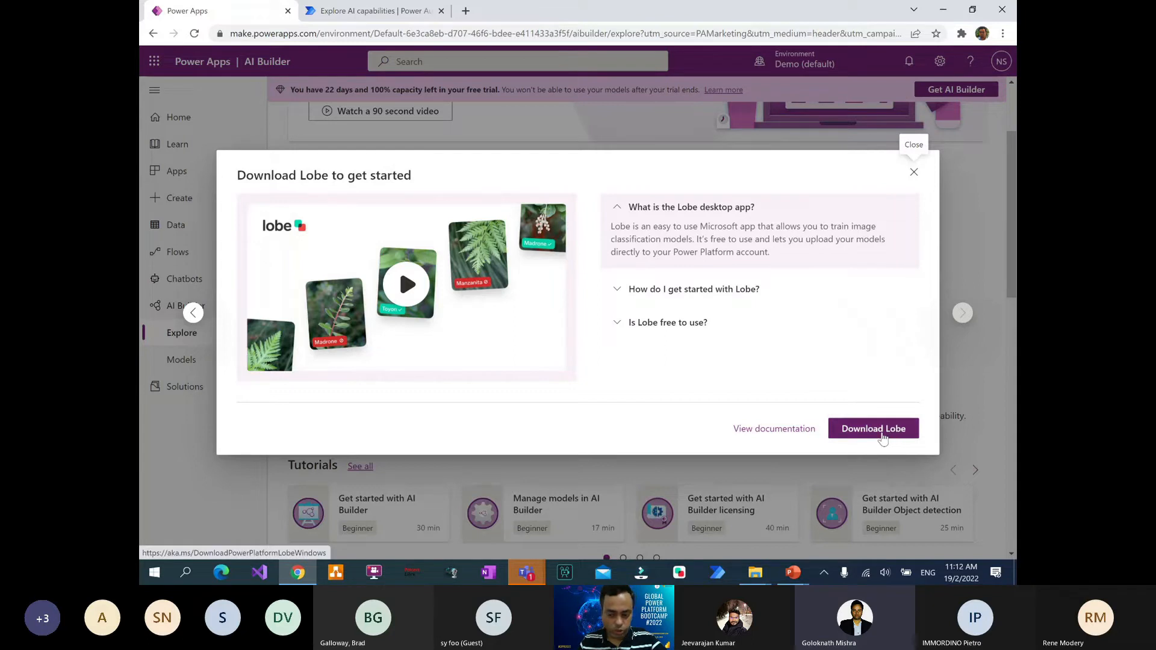
{"action": "left_click", "coordinate": [882, 438]}
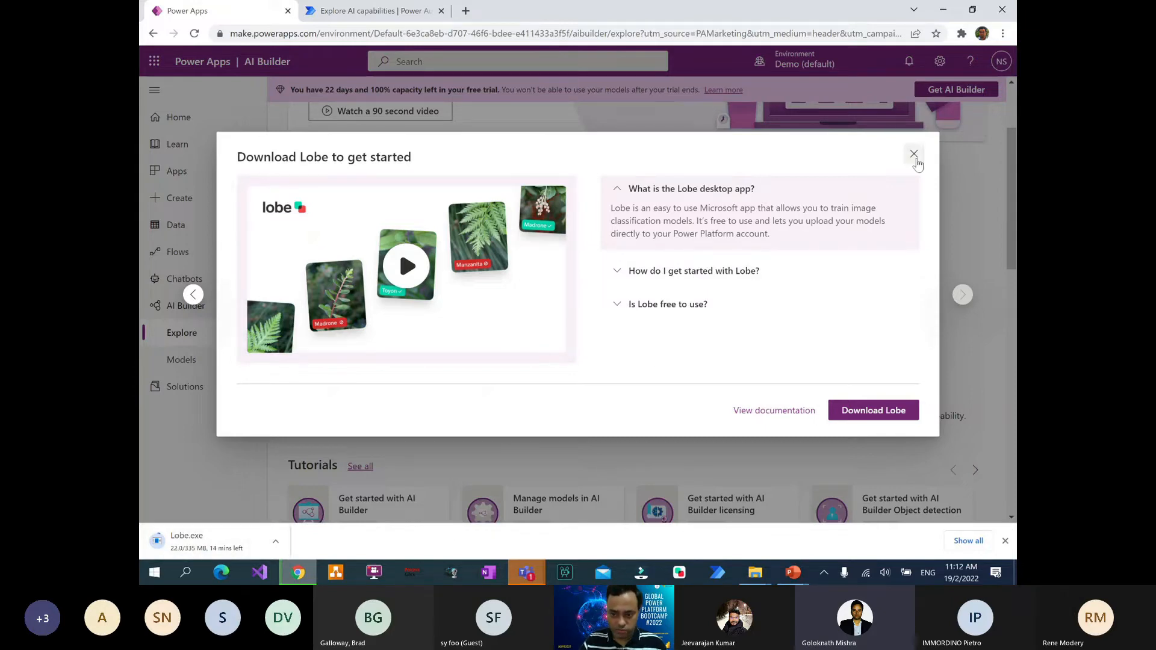
{"action": "left_click", "coordinate": [914, 154]}
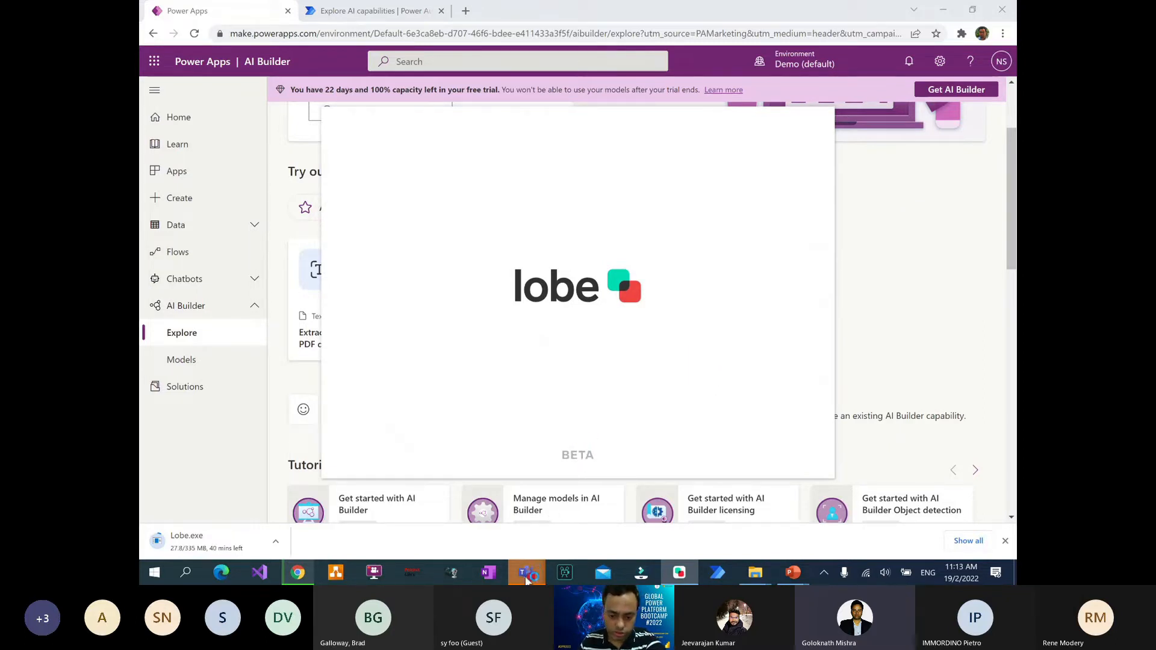
- Create a new project from the Lobe start screen
{"action": "mouse_move", "coordinate": [526, 579]}
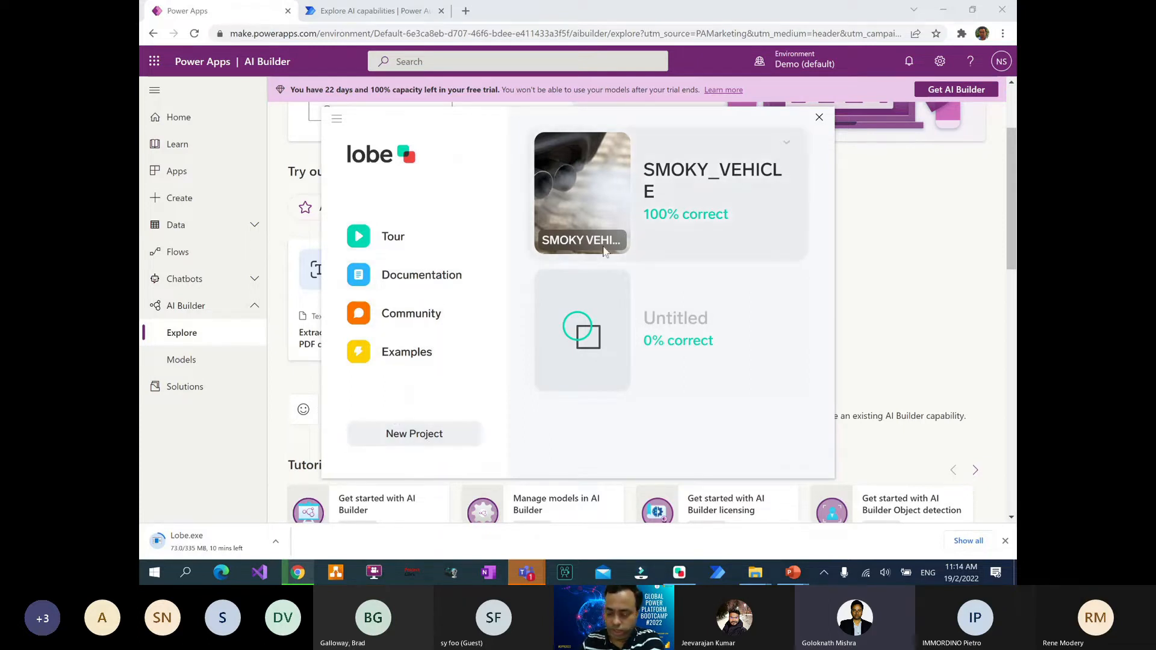
{"action": "left_click", "coordinate": [449, 432]}
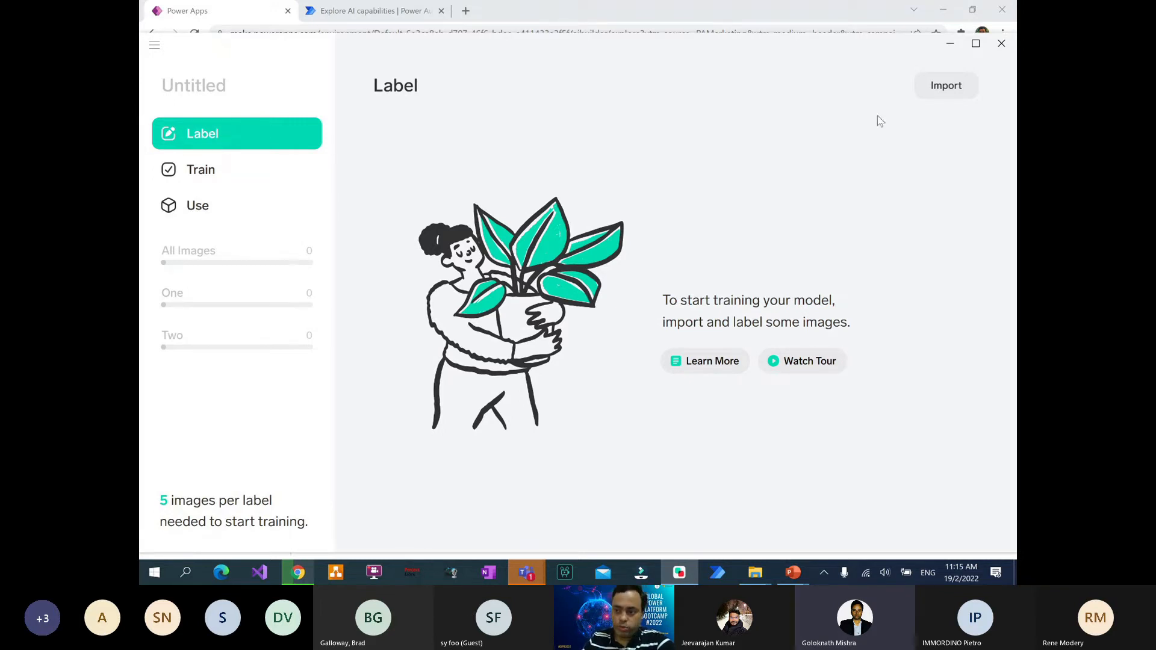
- Preview the Import options on the new project's Label page, then dismiss them
{"action": "left_click", "coordinate": [948, 88]}
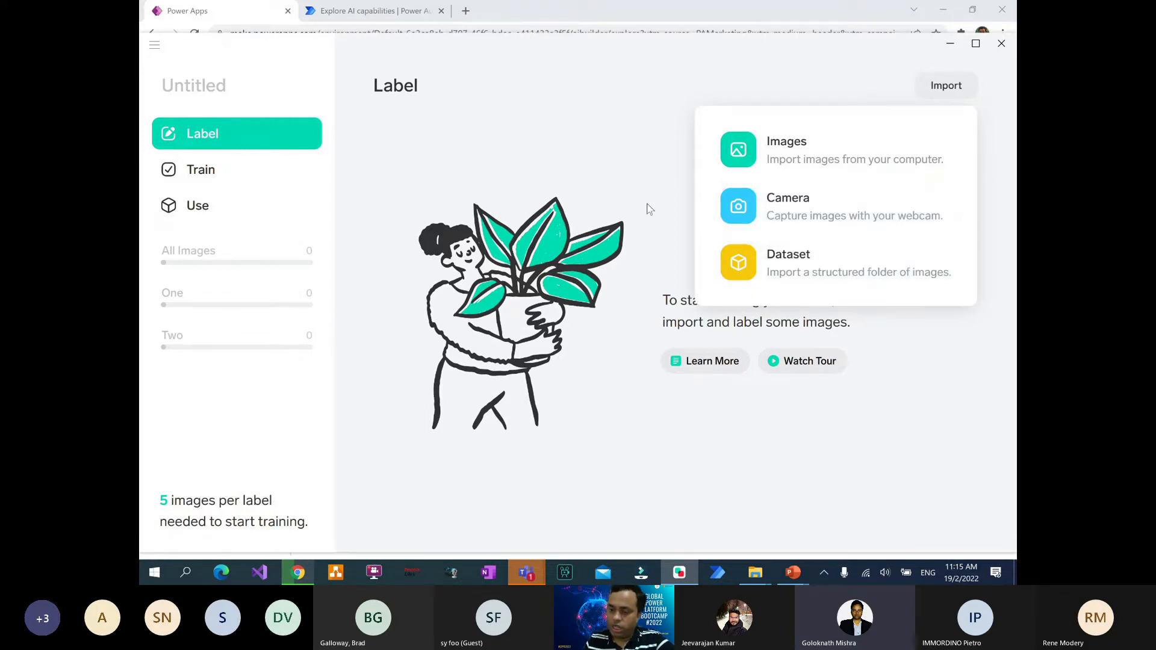
{"action": "left_click", "coordinate": [575, 133]}
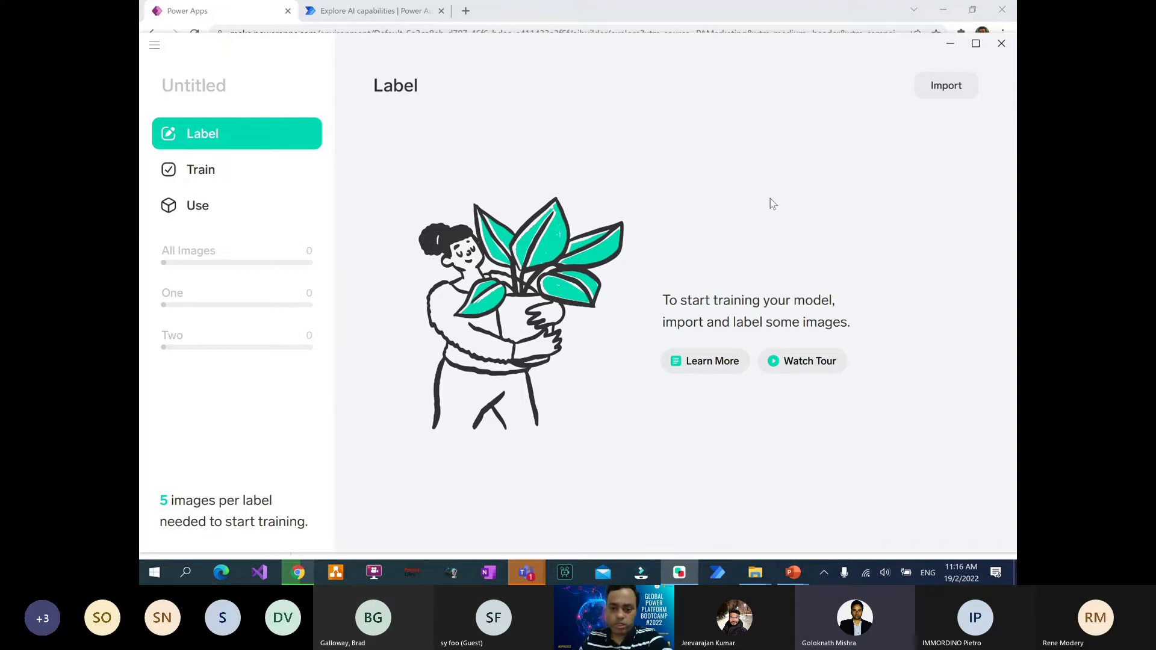
- Import images from the computer, navigating to the Desktop's Vehicle > Smoky folder
{"action": "left_click", "coordinate": [948, 85]}
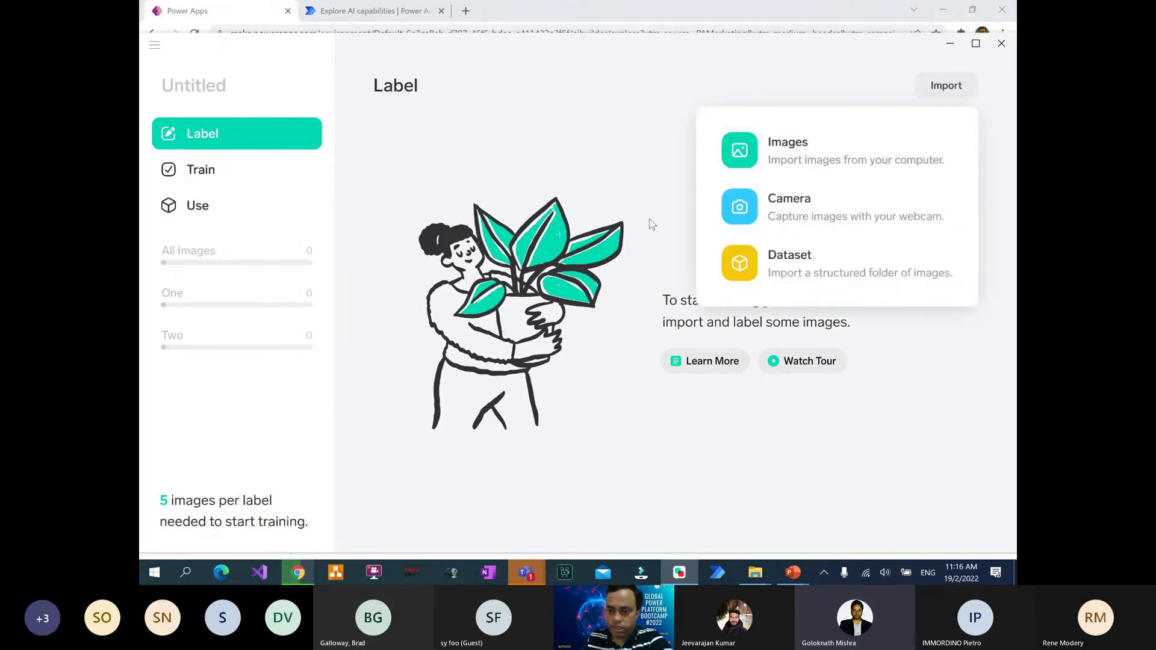
{"action": "left_click", "coordinate": [843, 160]}
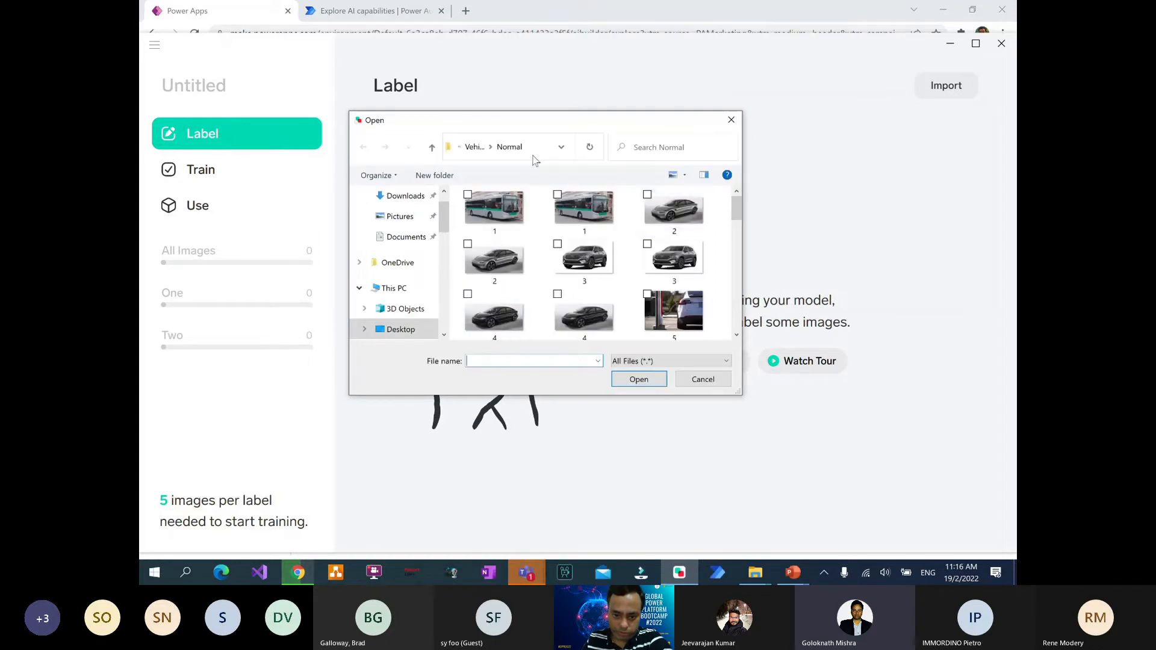
{"action": "left_click", "coordinate": [474, 147]}
{"action": "left_click", "coordinate": [475, 148]}
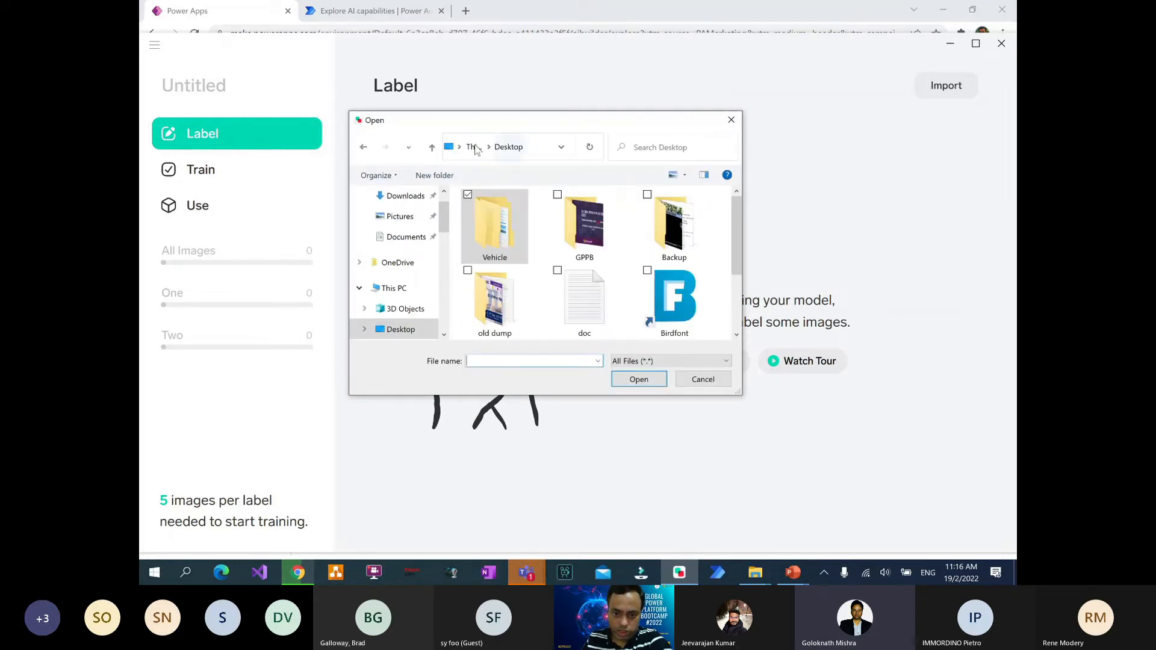
{"action": "double_click", "coordinate": [493, 228]}
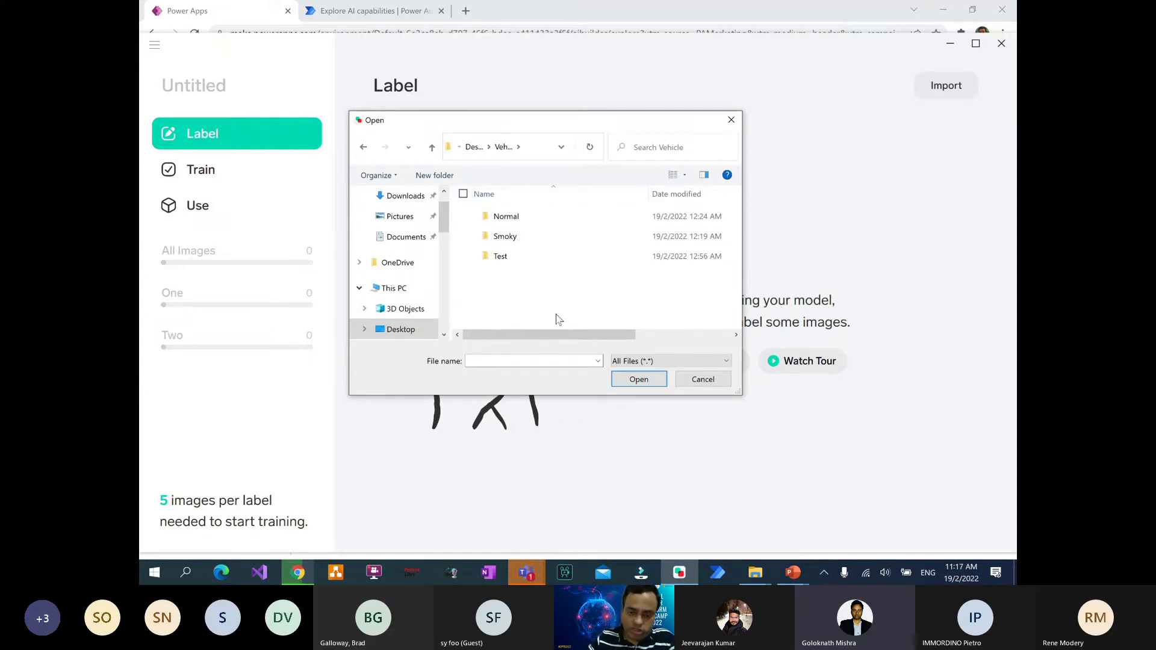
{"action": "double_click", "coordinate": [525, 234]}
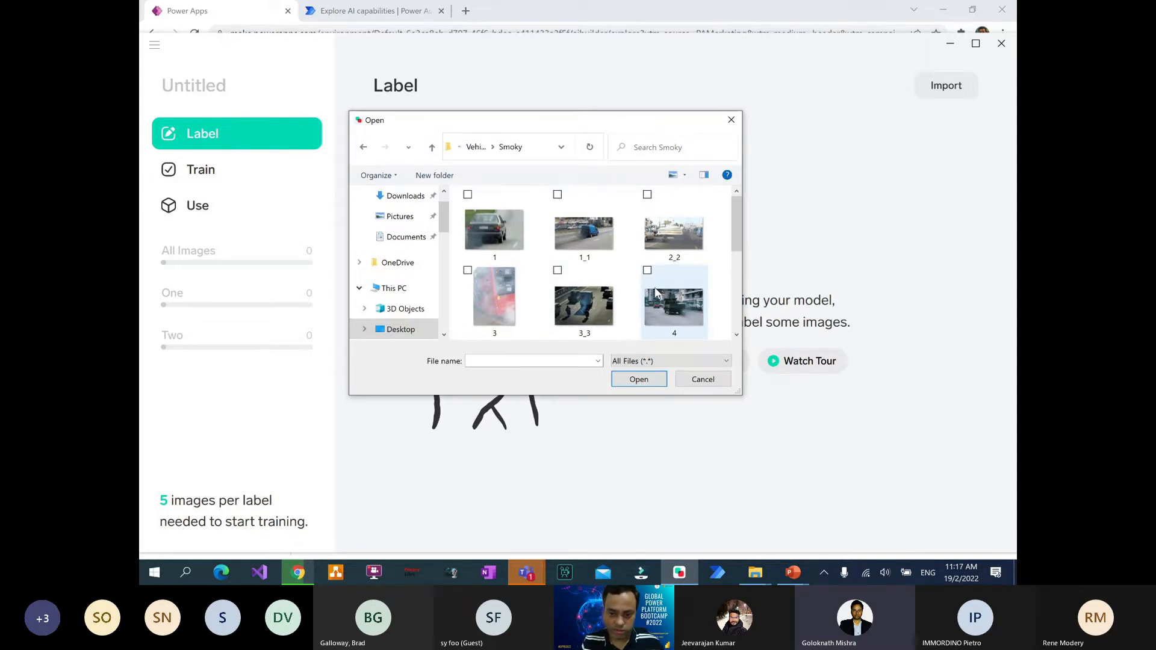
- Delete the stray Normal_1 file, then select all smoky images and import them
{"action": "scroll", "coordinate": [656, 293], "scroll_direction": "down", "scroll_amount": 3}
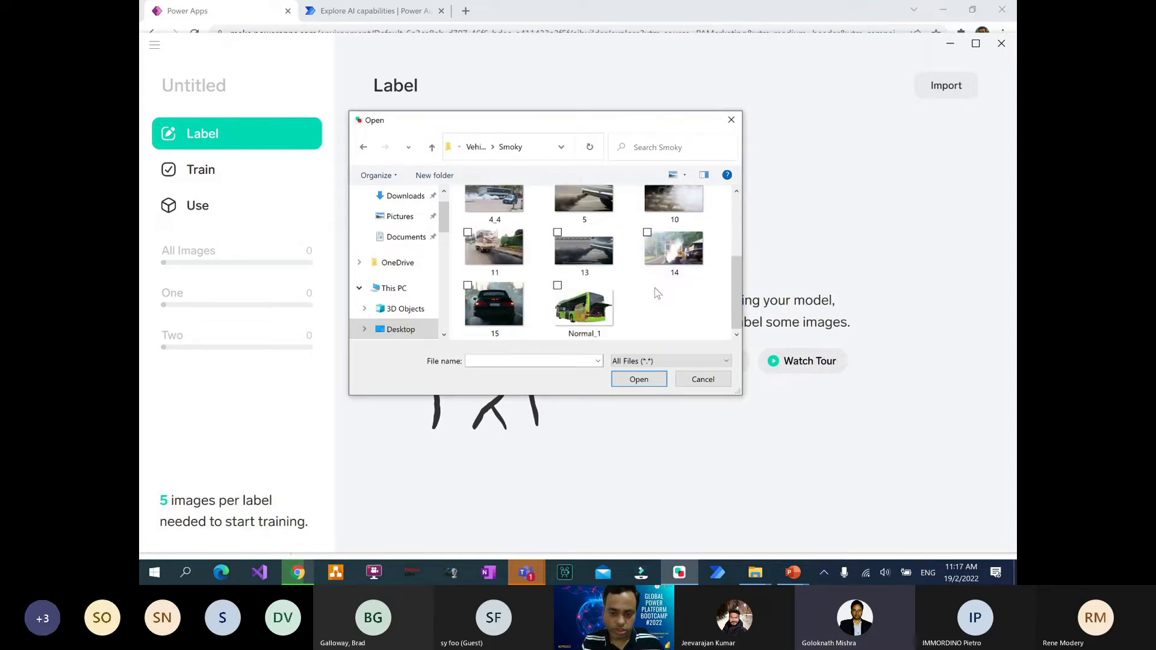
{"action": "left_click", "coordinate": [603, 310]}
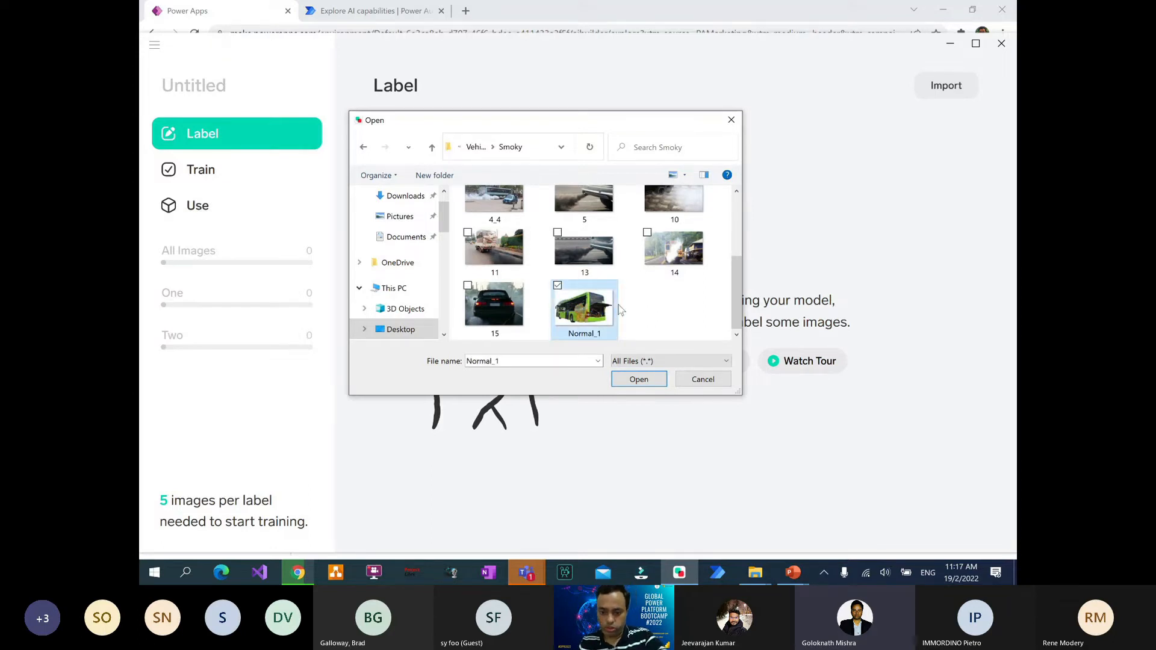
{"action": "key", "text": "Delete"}
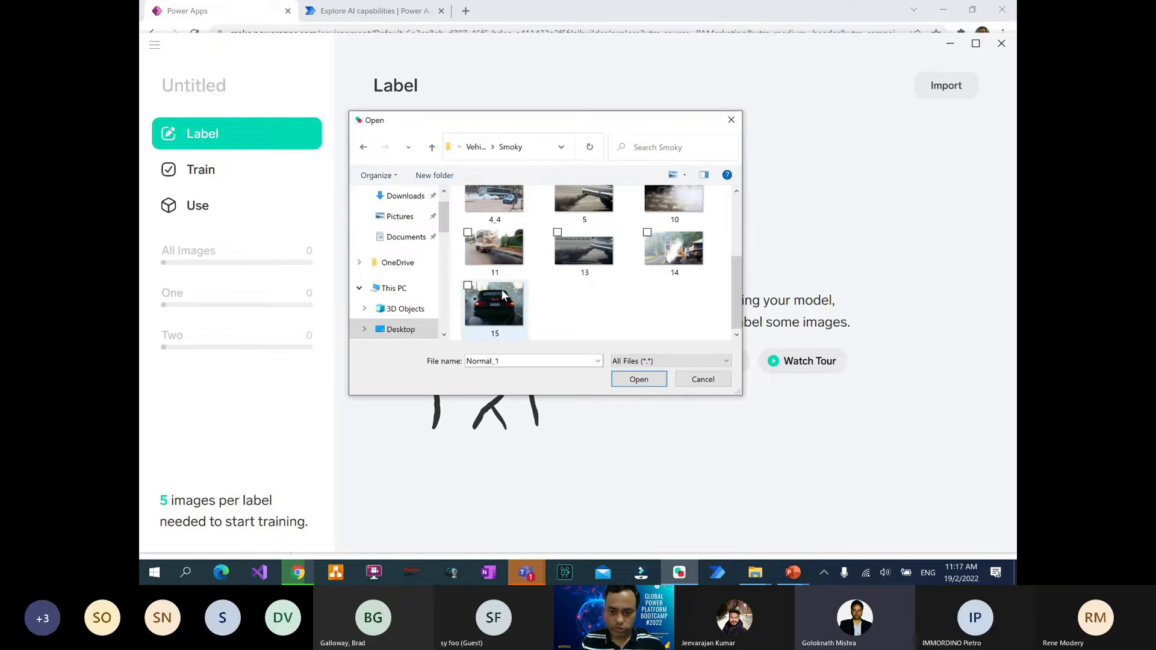
{"action": "scroll", "coordinate": [662, 265], "scroll_direction": "up", "scroll_amount": 3}
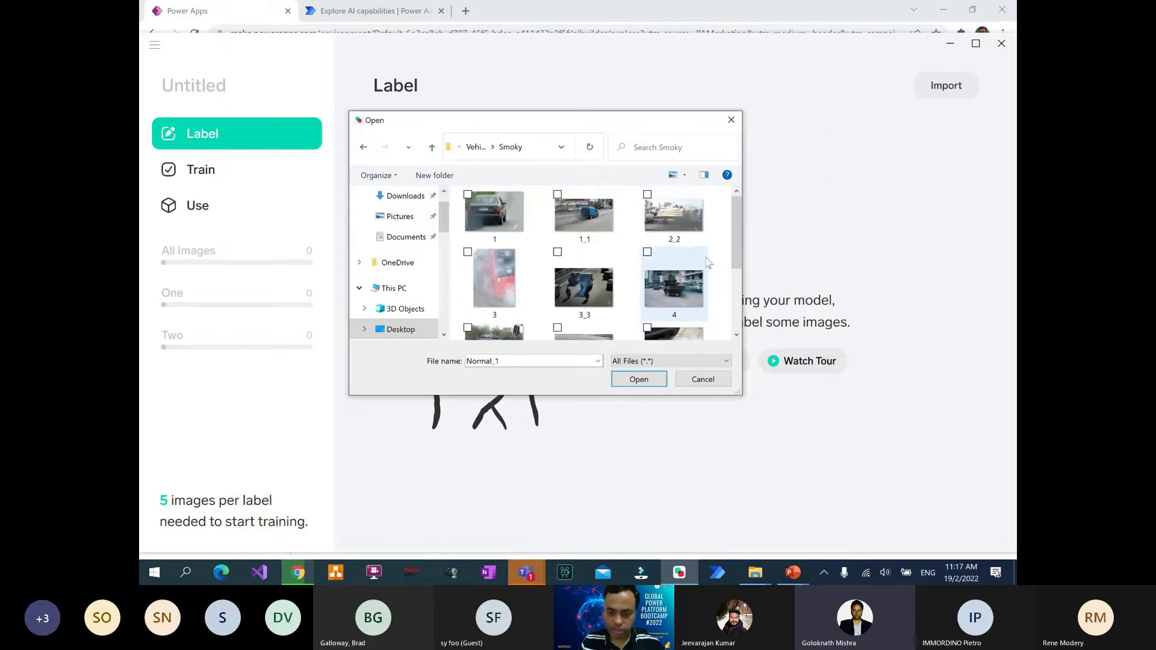
{"action": "key", "text": "ctrl+a"}
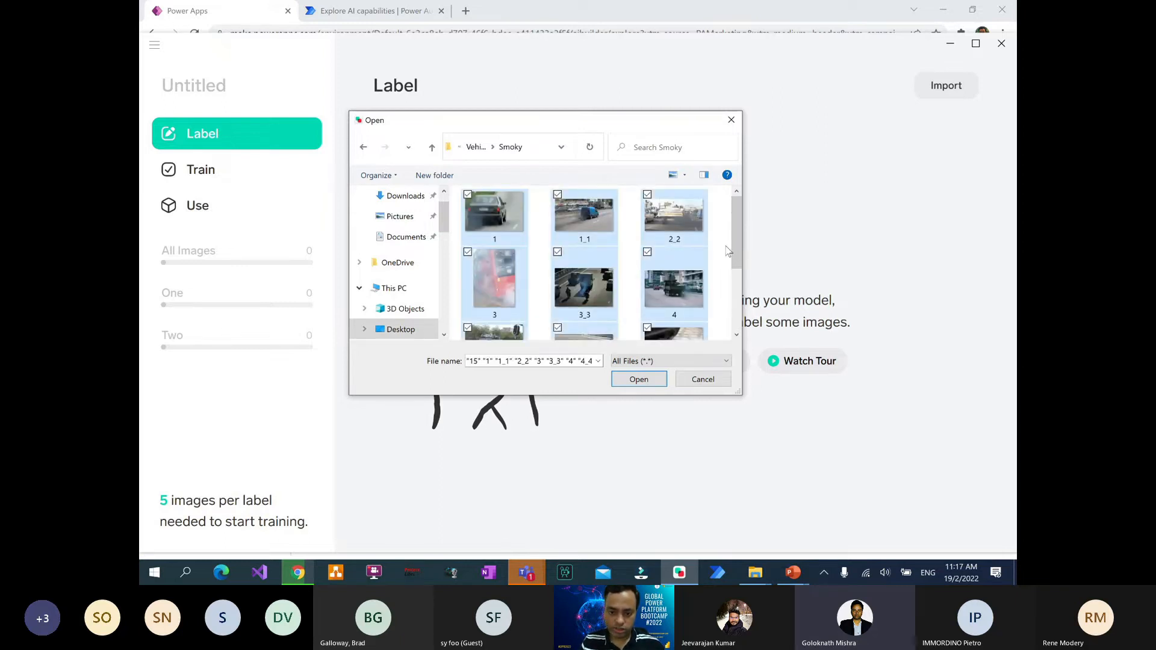
{"action": "left_click", "coordinate": [646, 372]}
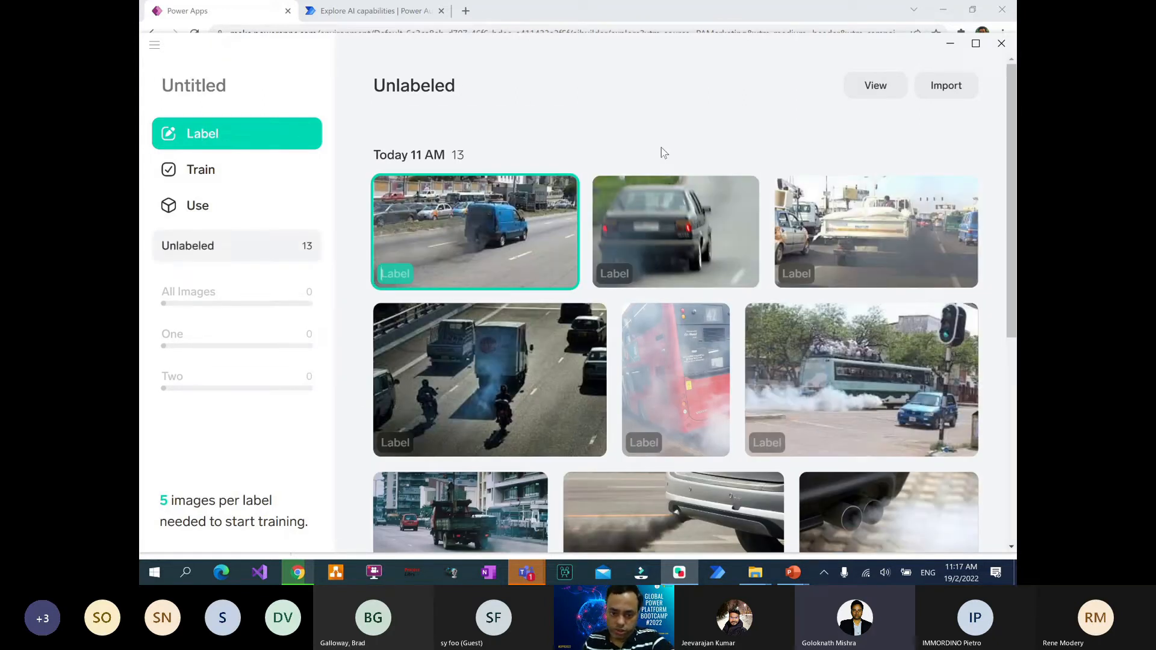
- Scroll through the 13 imported smoky vehicle photos in the Unlabeled grid
{"action": "scroll", "coordinate": [805, 331], "scroll_direction": "down", "scroll_amount": 3}
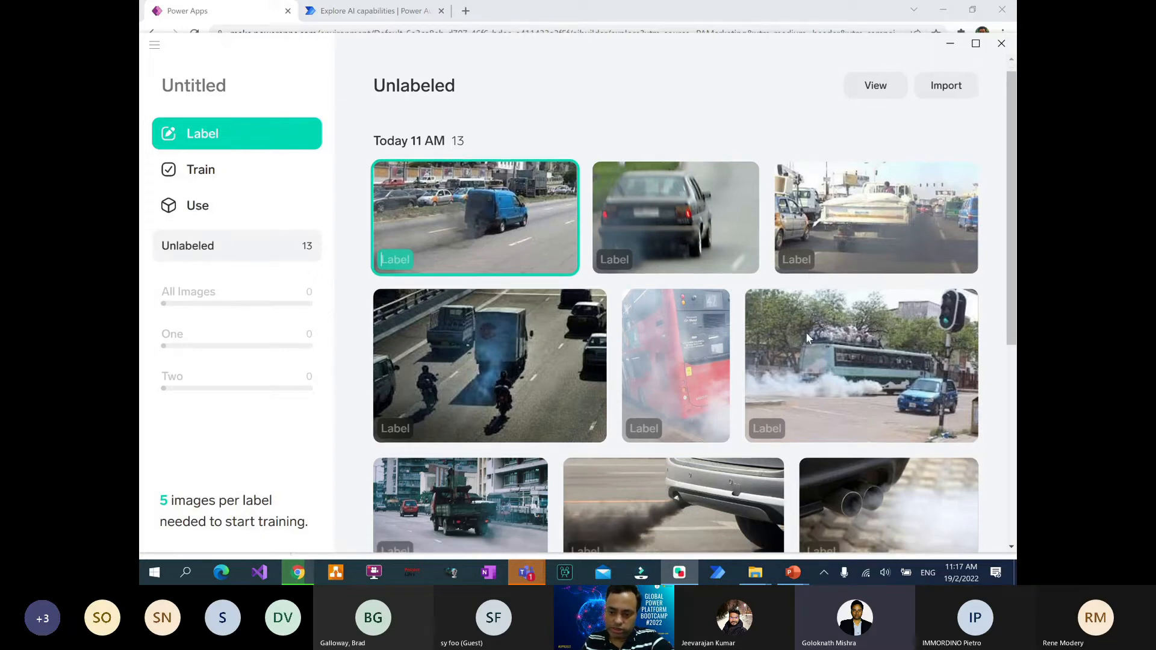
{"action": "scroll", "coordinate": [795, 399], "scroll_direction": "down", "scroll_amount": 4}
{"action": "scroll", "coordinate": [797, 397], "scroll_direction": "up", "scroll_amount": 7}
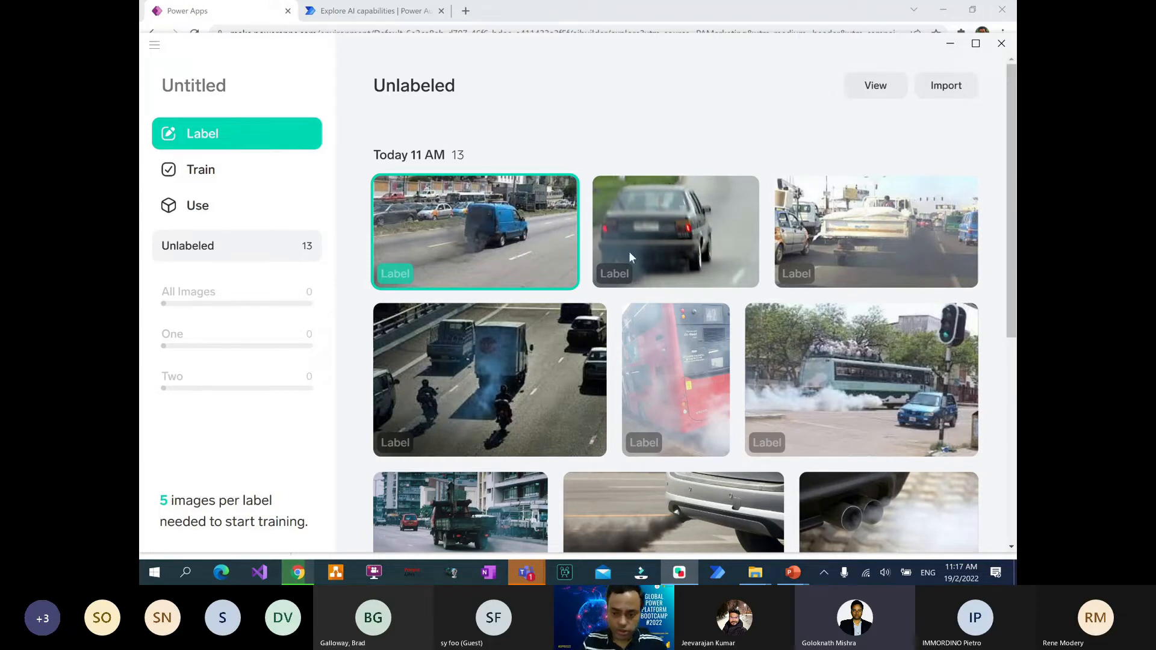
{"action": "scroll", "coordinate": [807, 268], "scroll_direction": "down", "scroll_amount": 3}
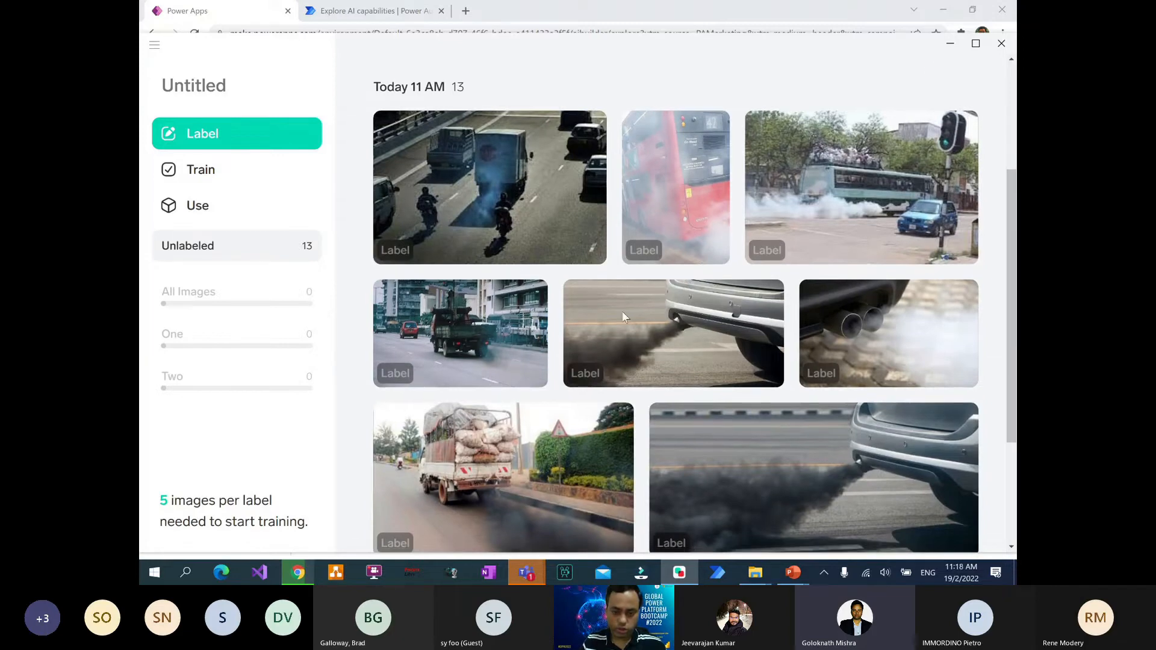
{"action": "scroll", "coordinate": [621, 310], "scroll_direction": "up", "scroll_amount": 3}
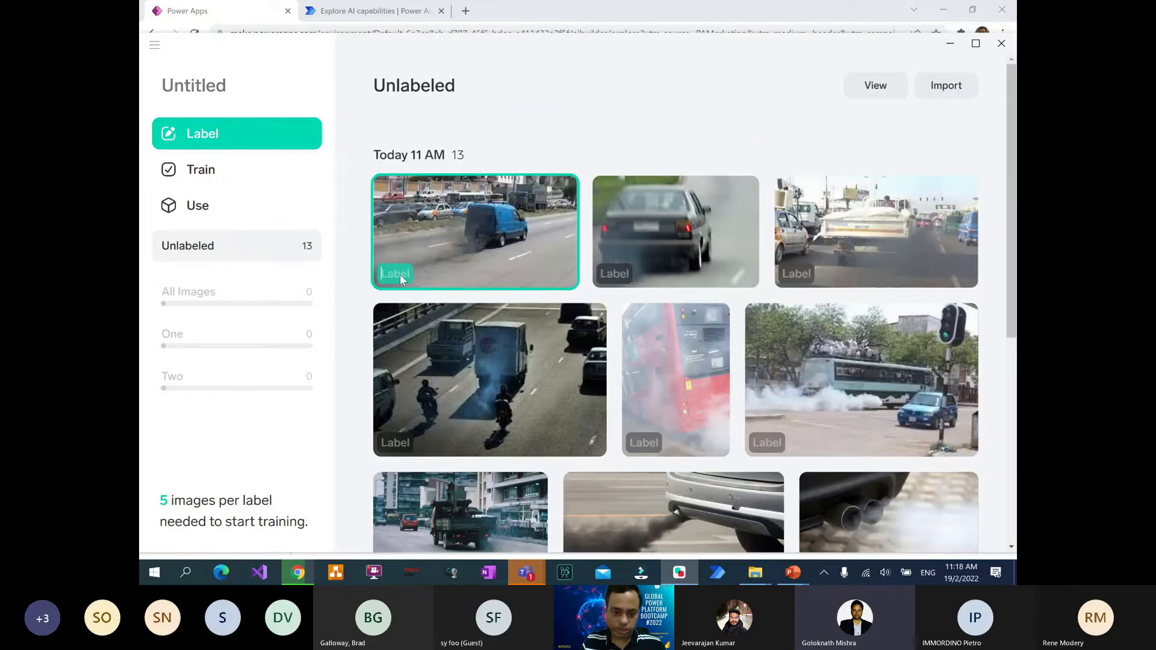
- Create the SMOKY VEHICLE label on the first photo and apply it to the next few
{"action": "type", "text": "KY Vehicle"}
{"action": "key", "text": "Return"}
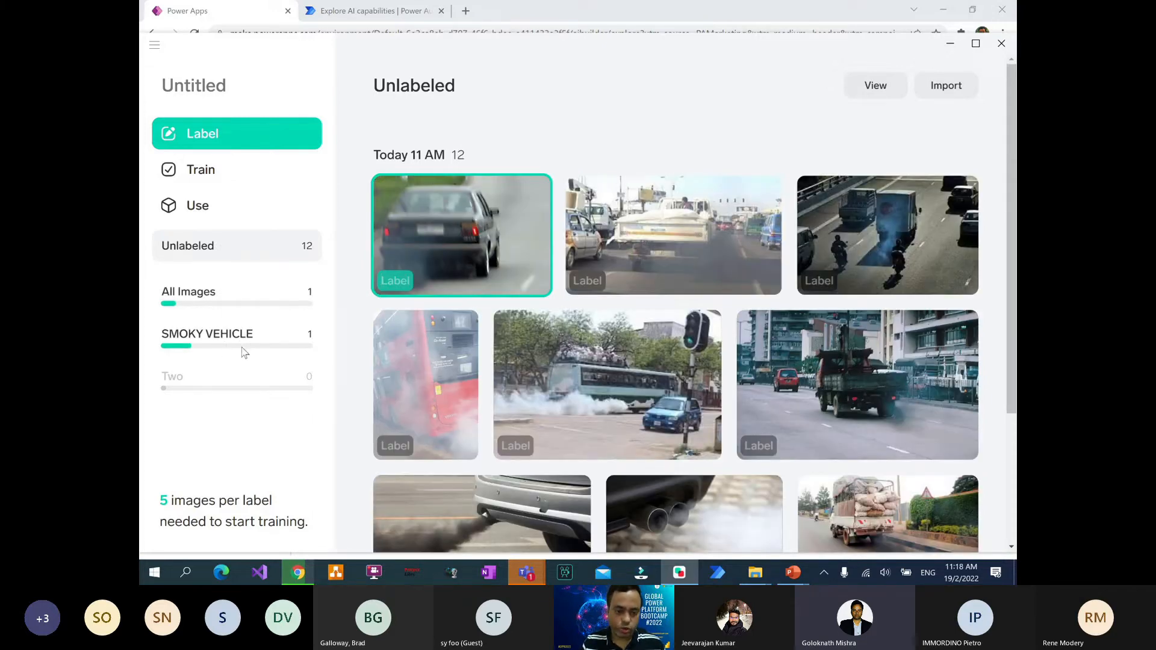
{"action": "type", "text": "SMOKY VEHICLE"}
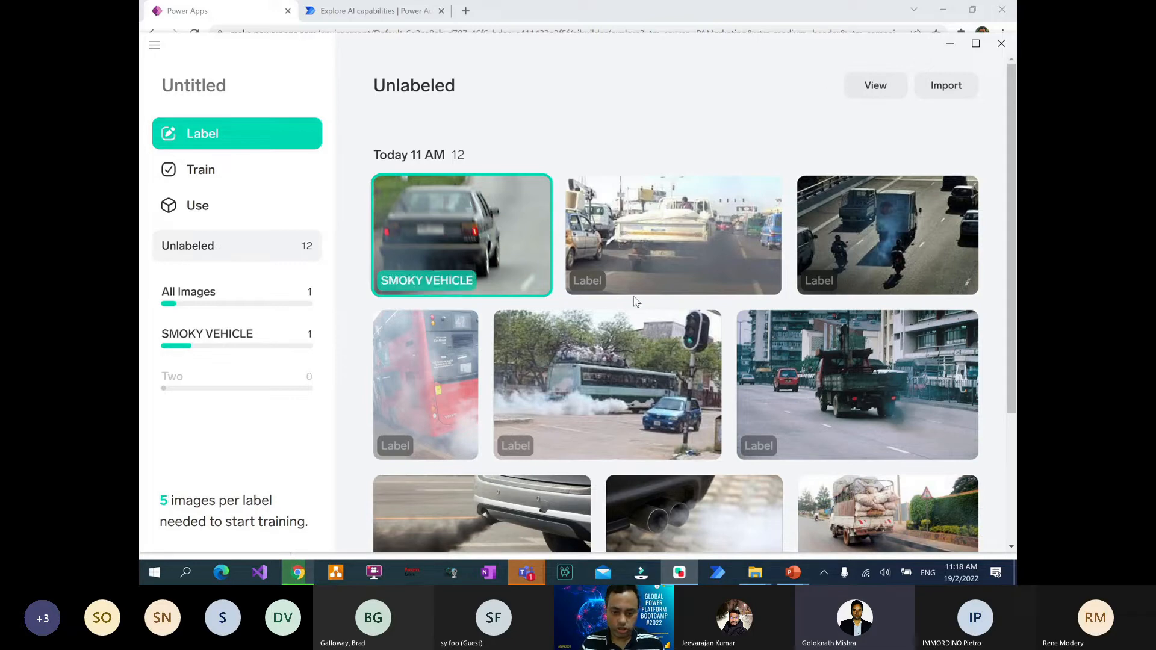
{"action": "left_click", "coordinate": [389, 305]}
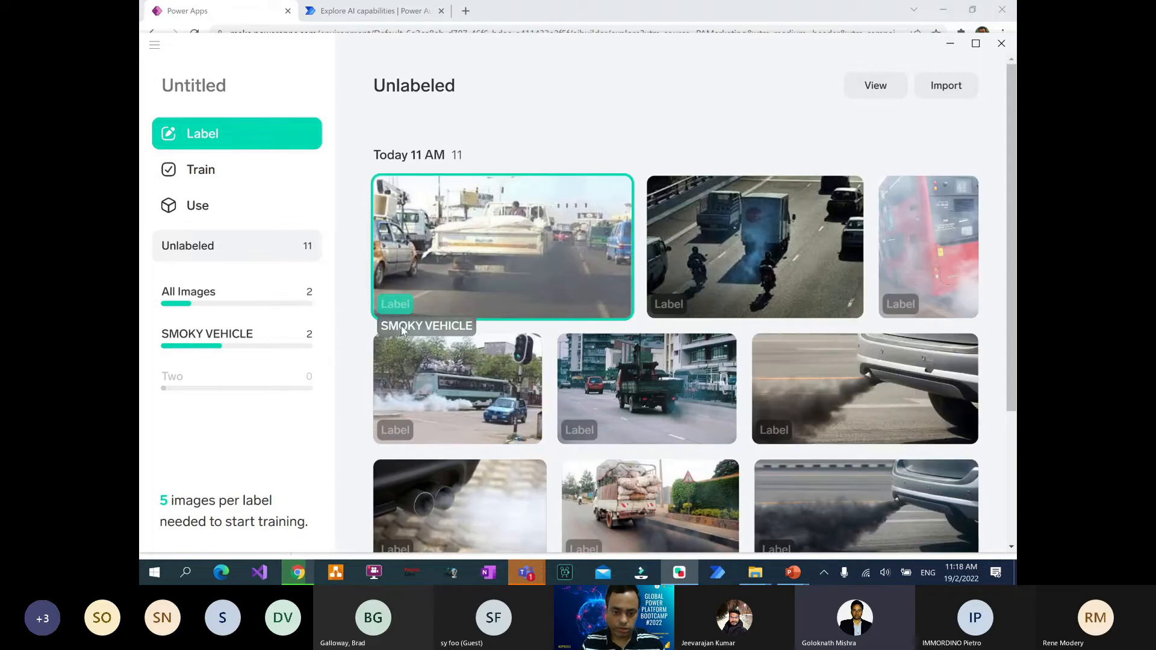
{"action": "left_click", "coordinate": [449, 328]}
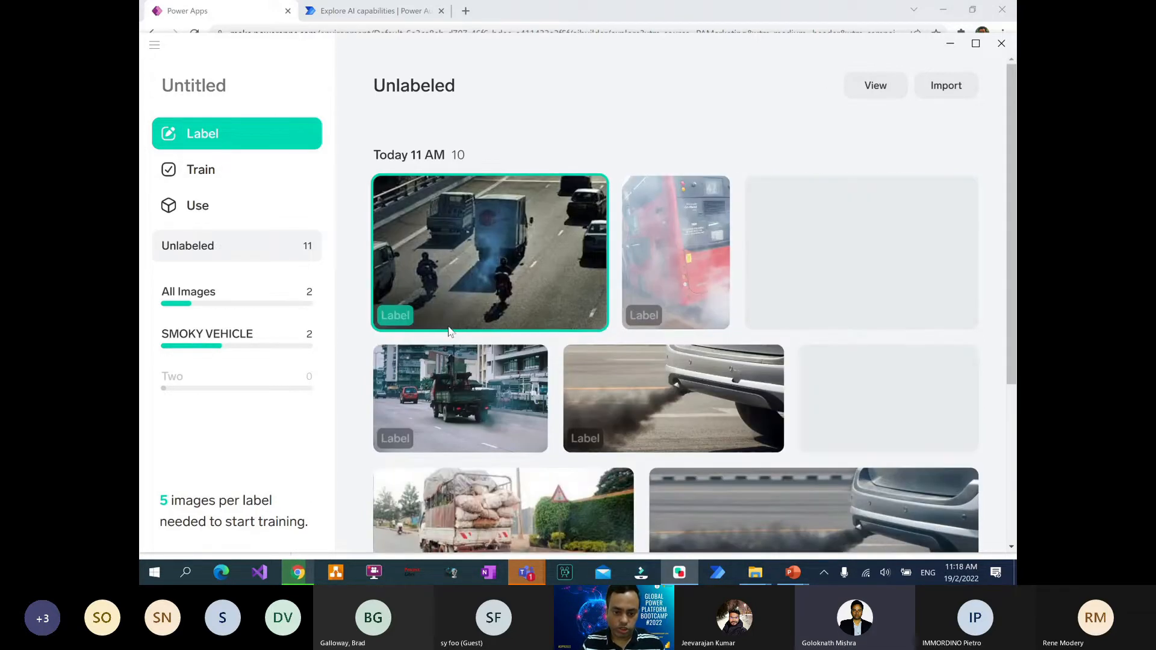
{"action": "left_click", "coordinate": [399, 322]}
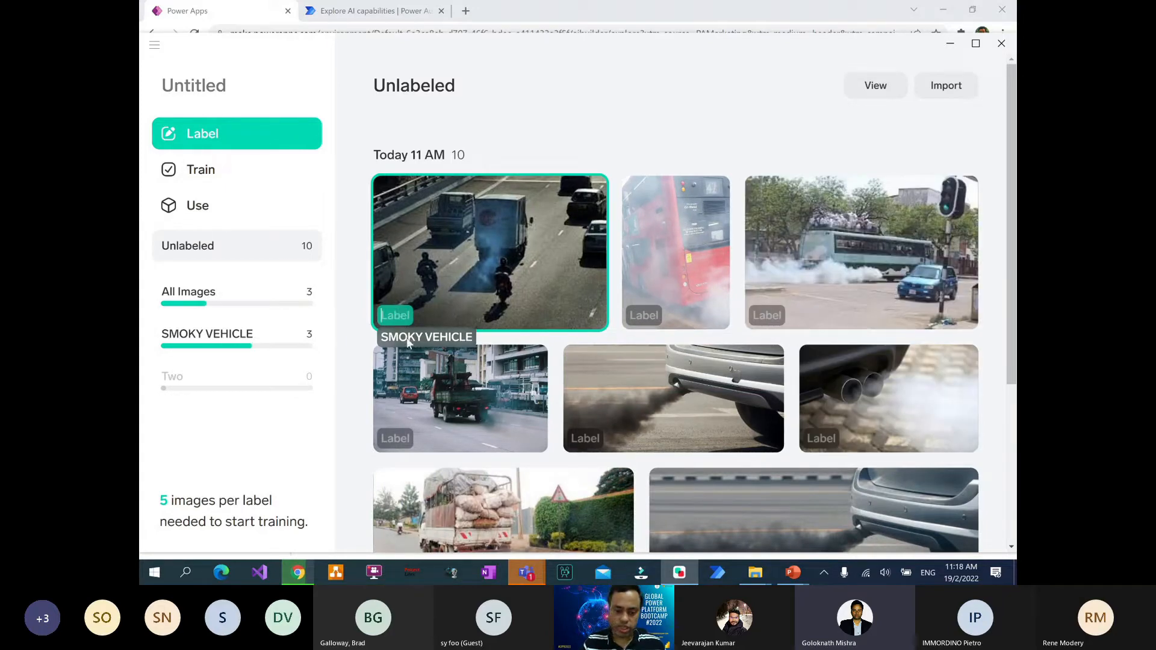
{"action": "left_click", "coordinate": [408, 337]}
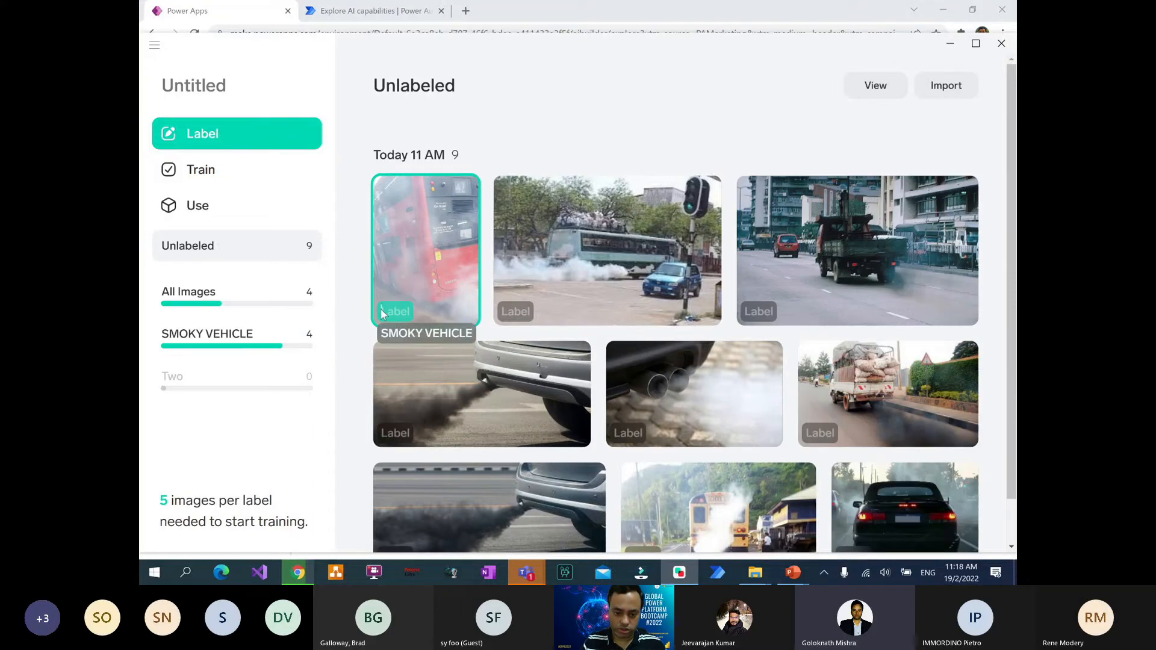
- Apply SMOKY VEHICLE to the remaining truck, car exhaust and car photos
{"action": "left_click", "coordinate": [402, 333]}
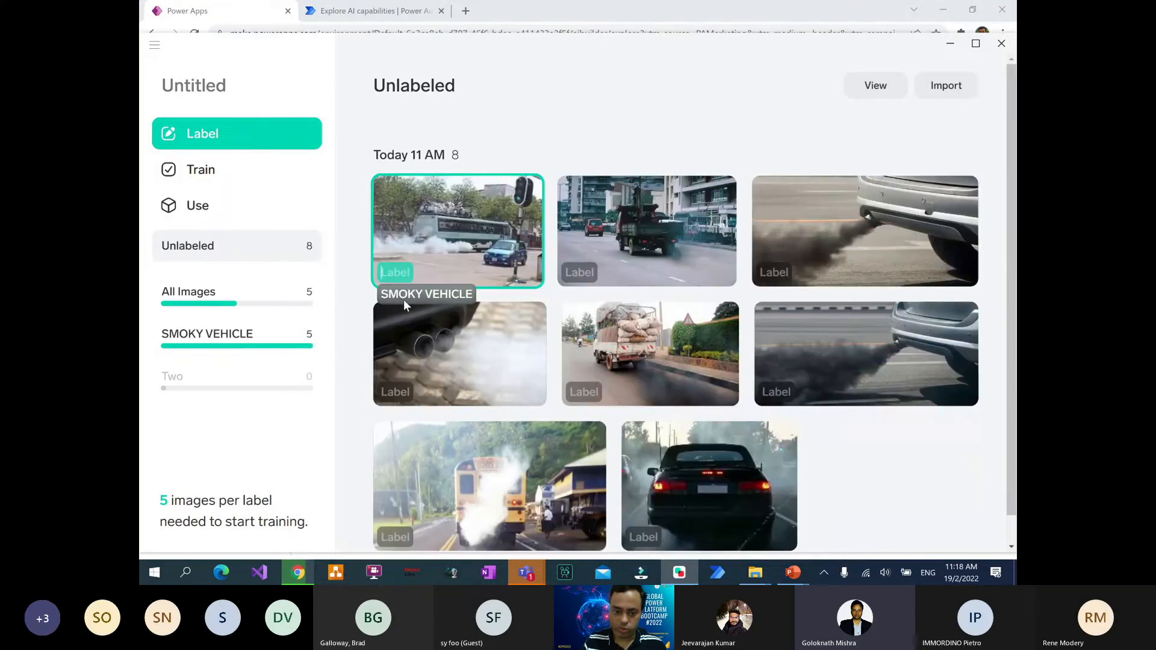
{"action": "left_click", "coordinate": [404, 295]}
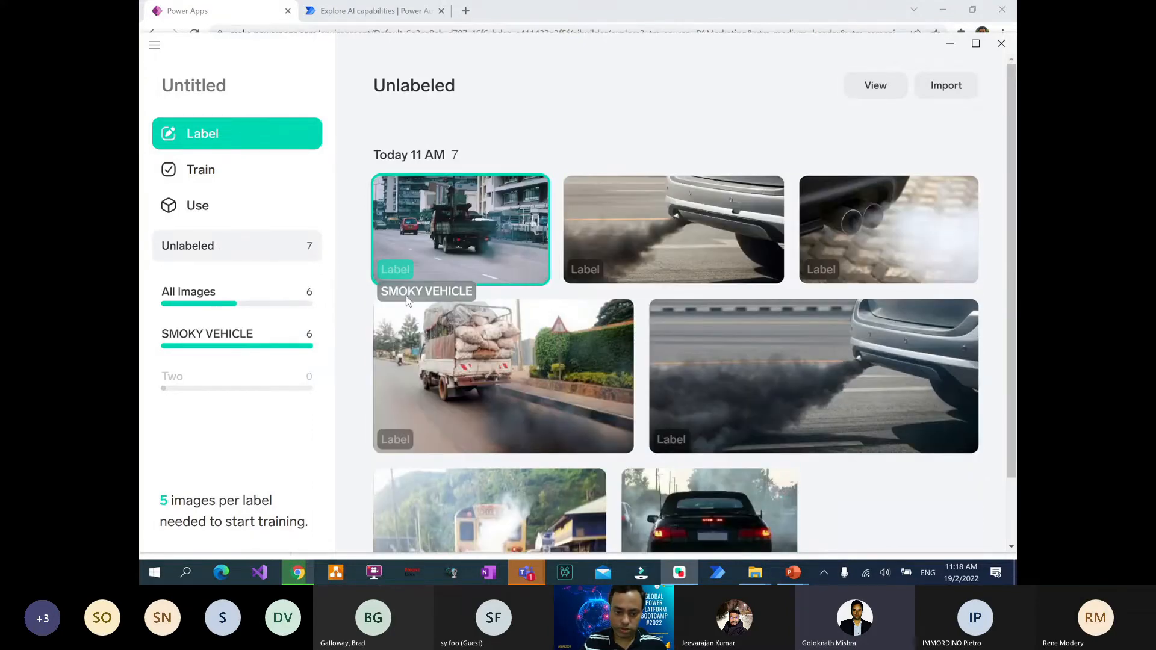
{"action": "left_click", "coordinate": [406, 294]}
{"action": "left_click", "coordinate": [406, 294]}
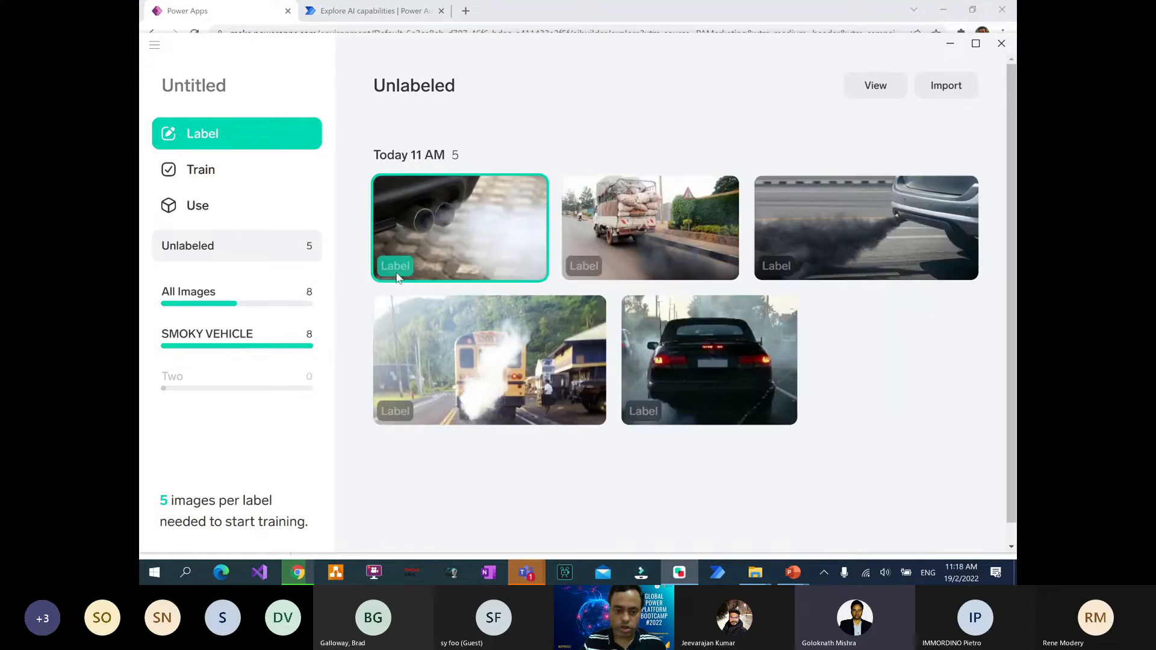
{"action": "left_click", "coordinate": [408, 291]}
{"action": "left_click", "coordinate": [389, 315]}
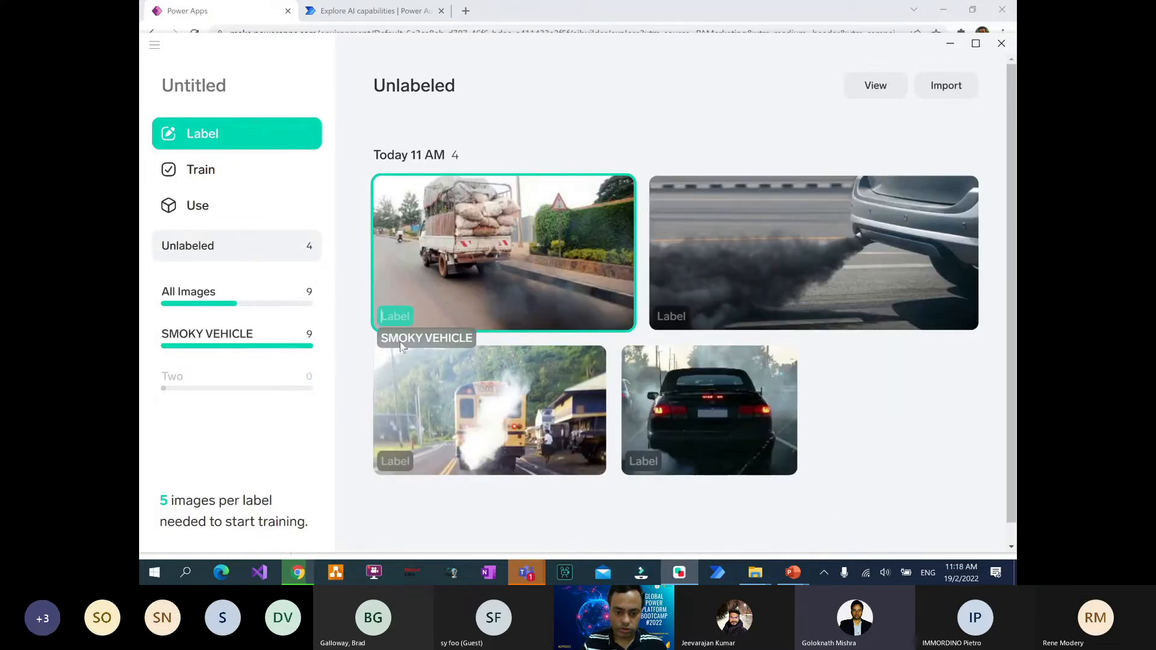
{"action": "left_click", "coordinate": [399, 337]}
{"action": "left_click", "coordinate": [395, 312]}
{"action": "left_click", "coordinate": [399, 331]}
{"action": "left_click", "coordinate": [395, 292]}
{"action": "left_click", "coordinate": [400, 314]}
{"action": "left_click", "coordinate": [392, 292]}
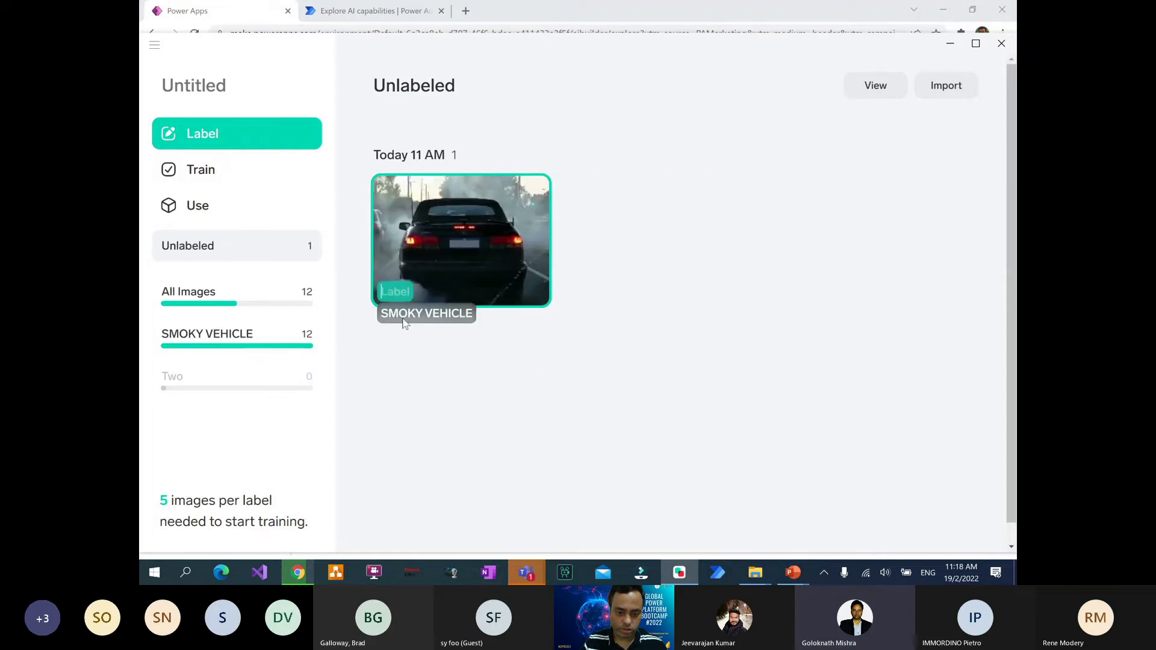
{"action": "left_click", "coordinate": [400, 313]}
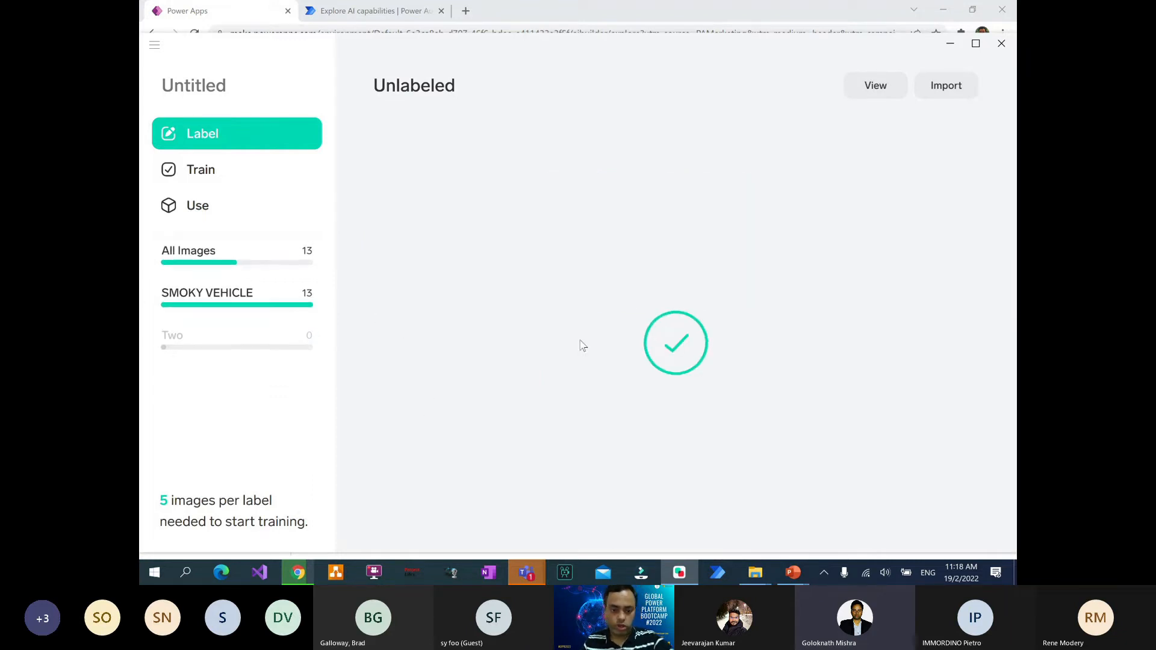
- Scroll the All Images grid to confirm all 13 photos are labelled SMOKY VEHICLE
{"action": "scroll", "coordinate": [658, 331], "scroll_direction": "down", "scroll_amount": 1}
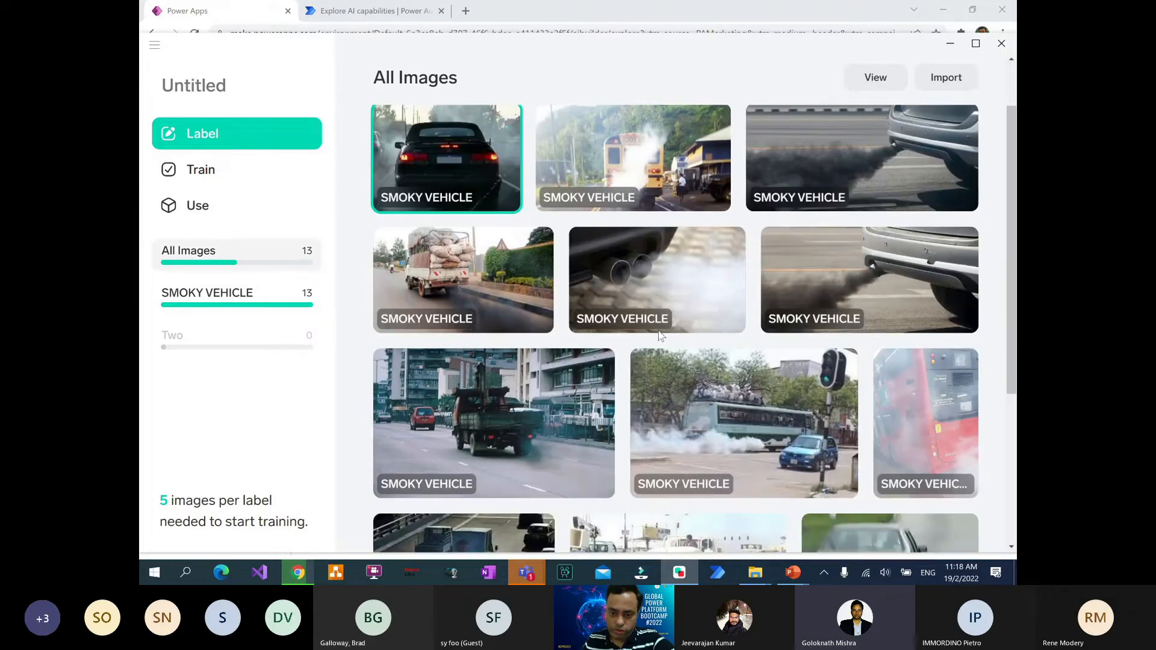
{"action": "scroll", "coordinate": [661, 336], "scroll_direction": "down", "scroll_amount": 5}
{"action": "scroll", "coordinate": [615, 343], "scroll_direction": "up", "scroll_amount": 5}
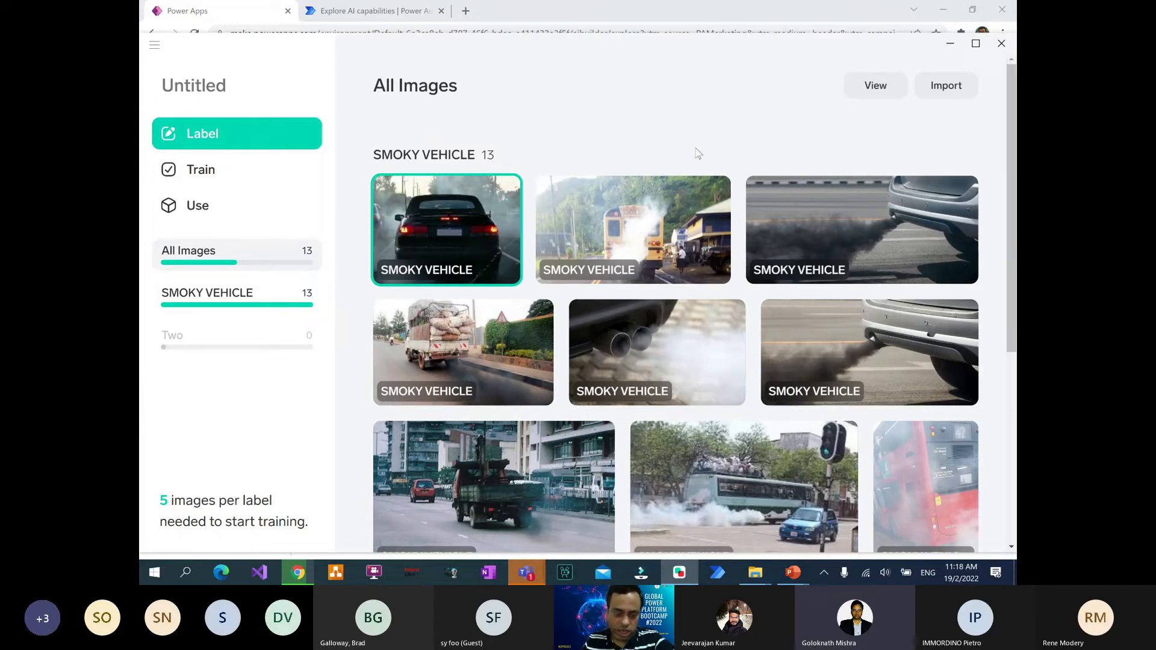
- Import every image from the Vehicle\Normal folder into Lobe as unlabeled photos
{"action": "left_click", "coordinate": [947, 90]}
{"action": "left_click", "coordinate": [840, 147]}
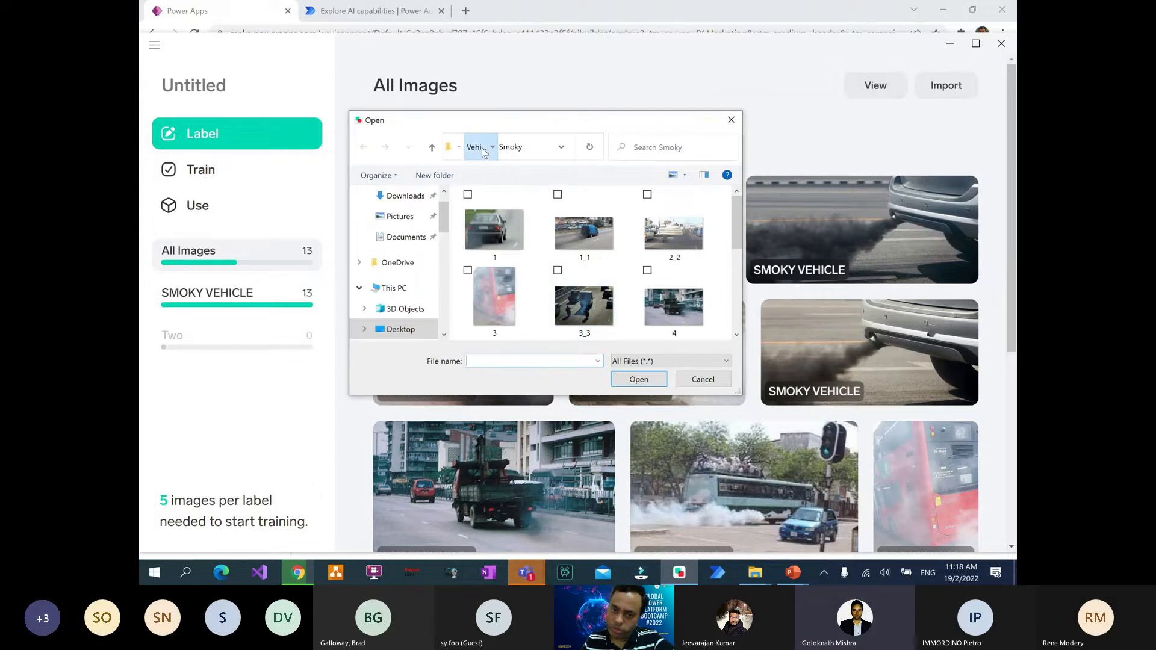
{"action": "left_click", "coordinate": [479, 147]}
{"action": "double_click", "coordinate": [506, 218]}
{"action": "scroll", "coordinate": [620, 283], "scroll_direction": "down", "scroll_amount": 1}
{"action": "scroll", "coordinate": [624, 286], "scroll_direction": "down", "scroll_amount": 5}
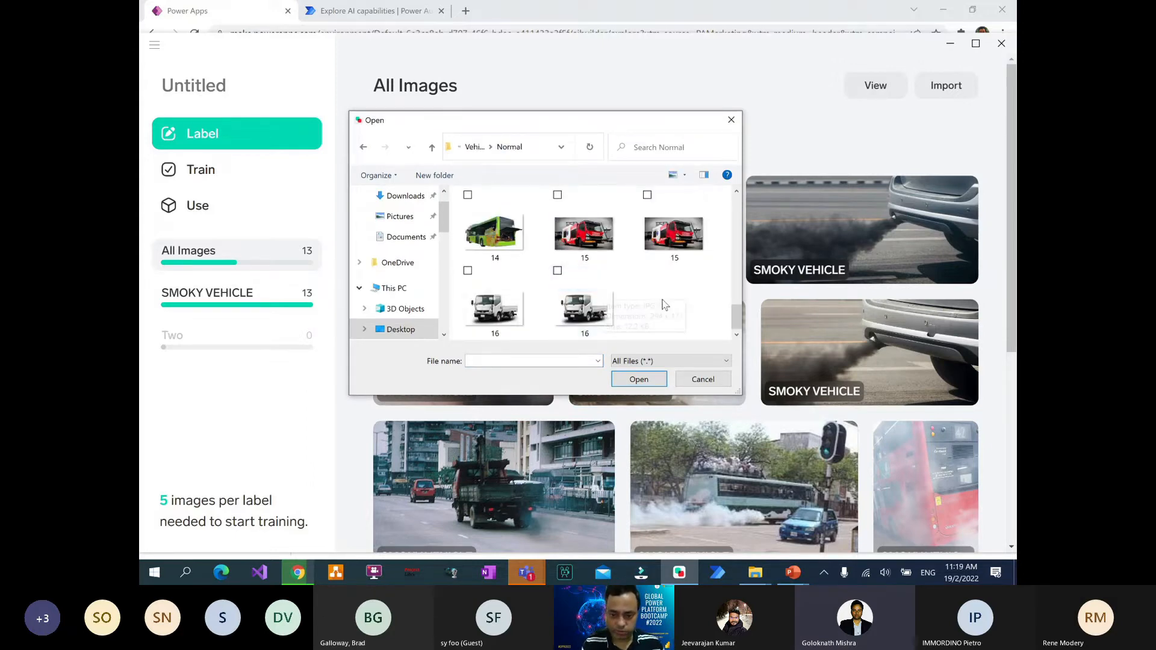
{"action": "key", "text": "ctrl+a"}
{"action": "left_click", "coordinate": [656, 383]}
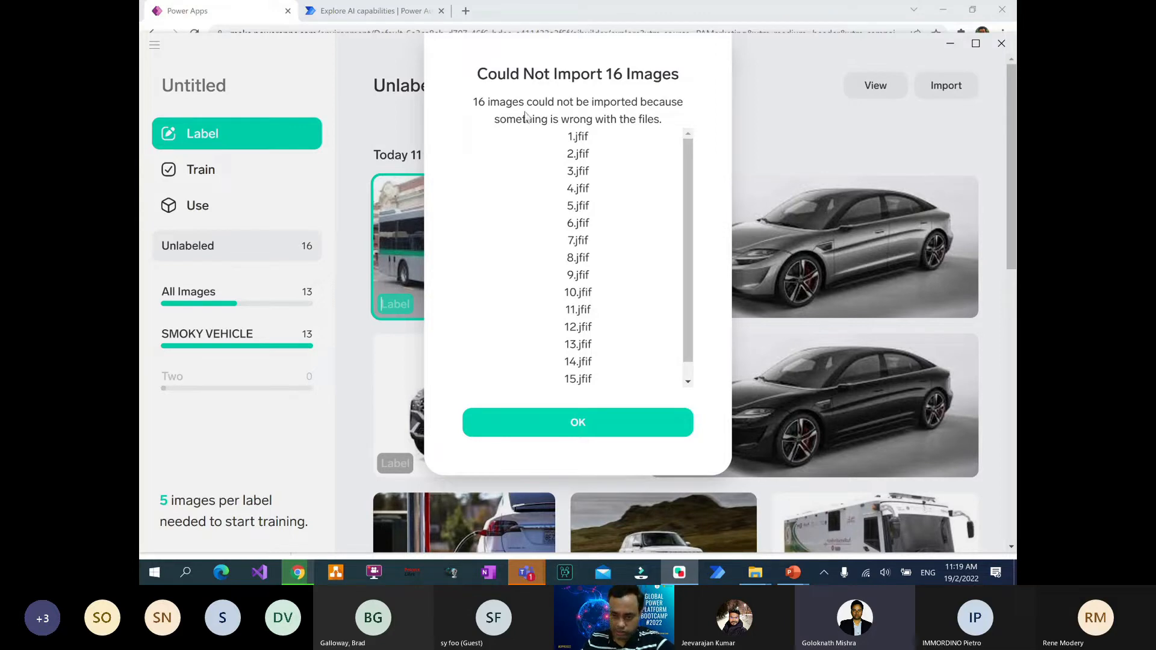
- Close the warning listing the 16 .jfif images that couldn't be imported
{"action": "scroll", "coordinate": [686, 271], "scroll_direction": "down", "scroll_amount": 1}
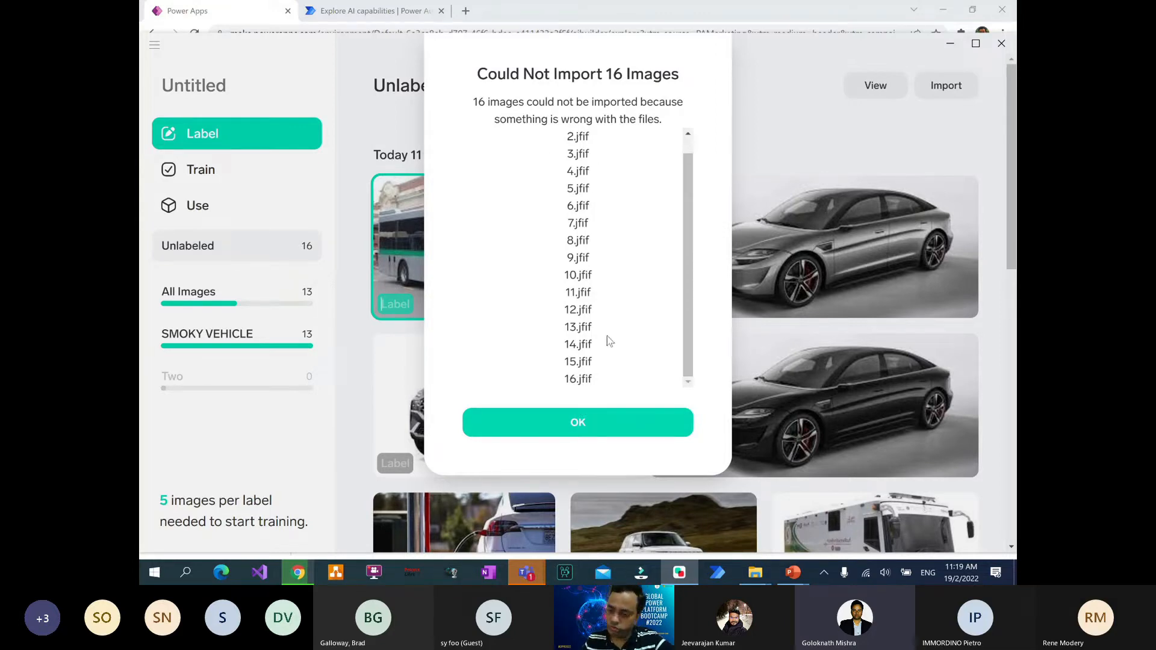
{"action": "left_click", "coordinate": [593, 424]}
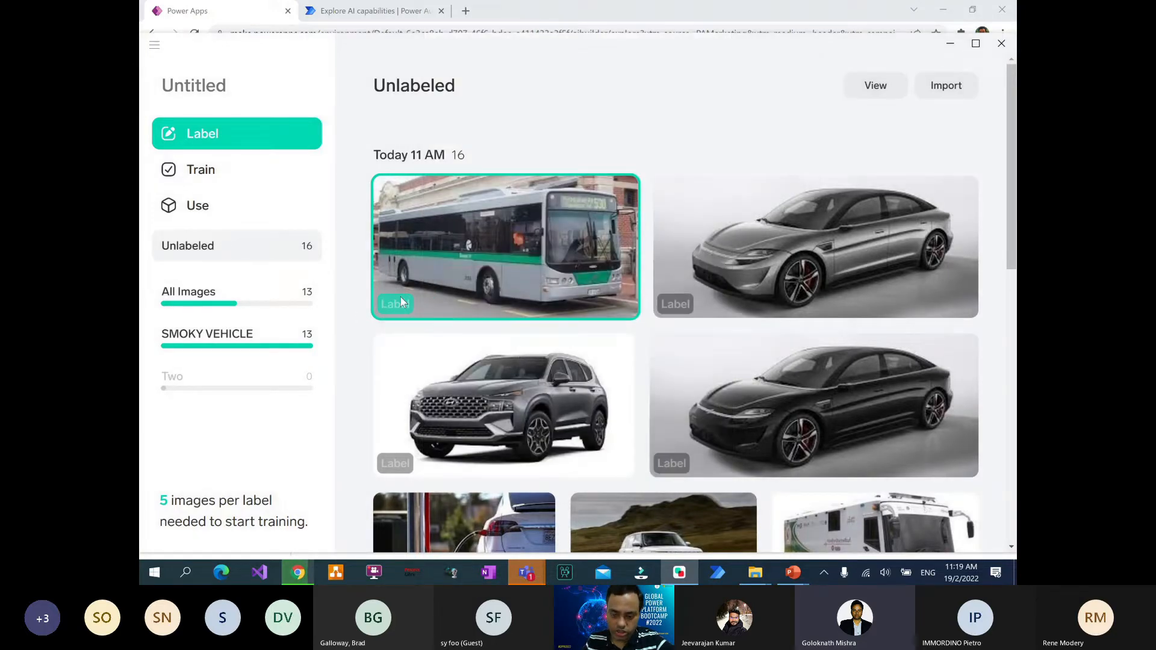
- Create a NONSMOKY VEHICLE label and apply it to the bus and the silver sedan
{"action": "left_click", "coordinate": [386, 307]}
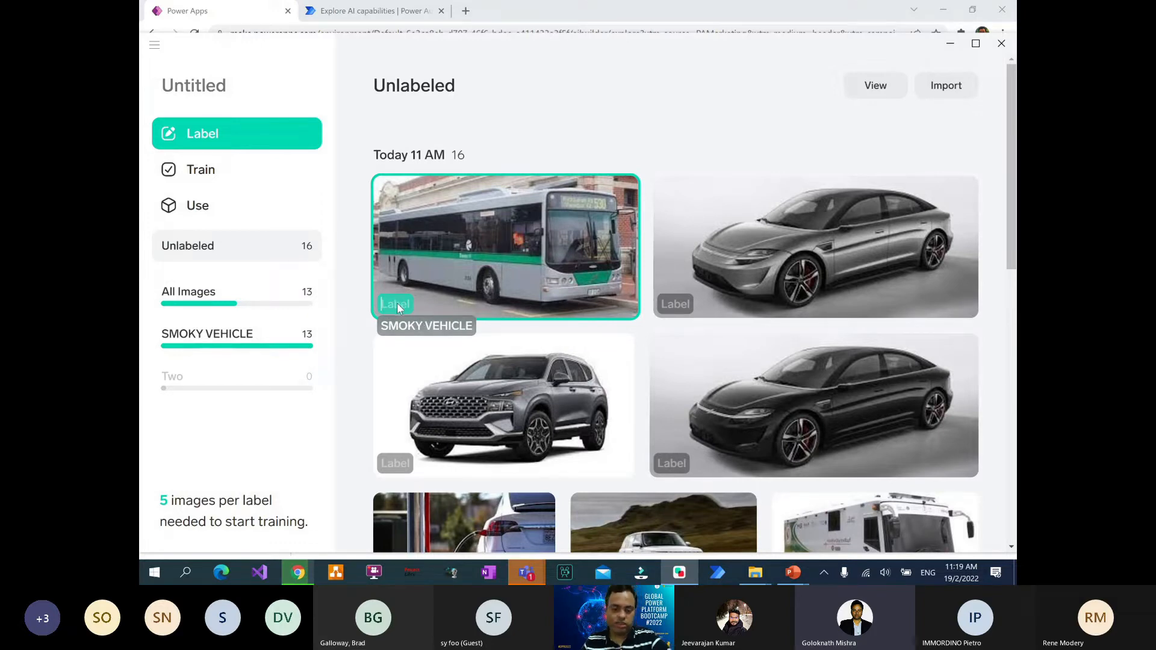
{"action": "type", "text": "NONSMOKY VEHIC"}
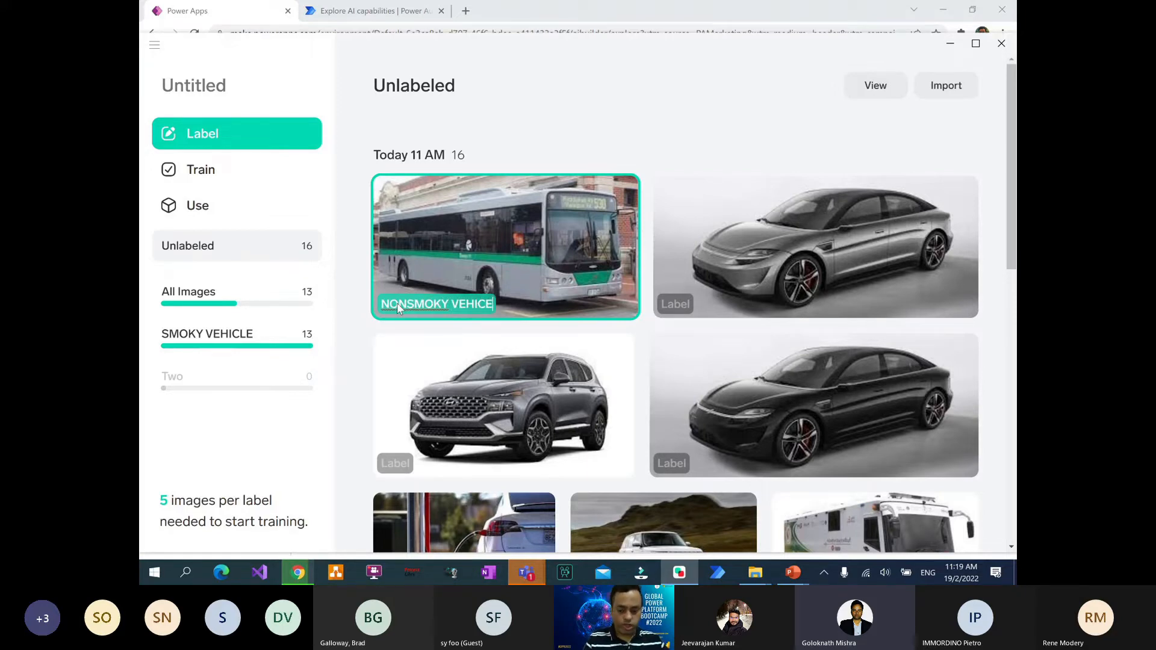
{"action": "type", "text": "LE"}
{"action": "left_click", "coordinate": [408, 304]}
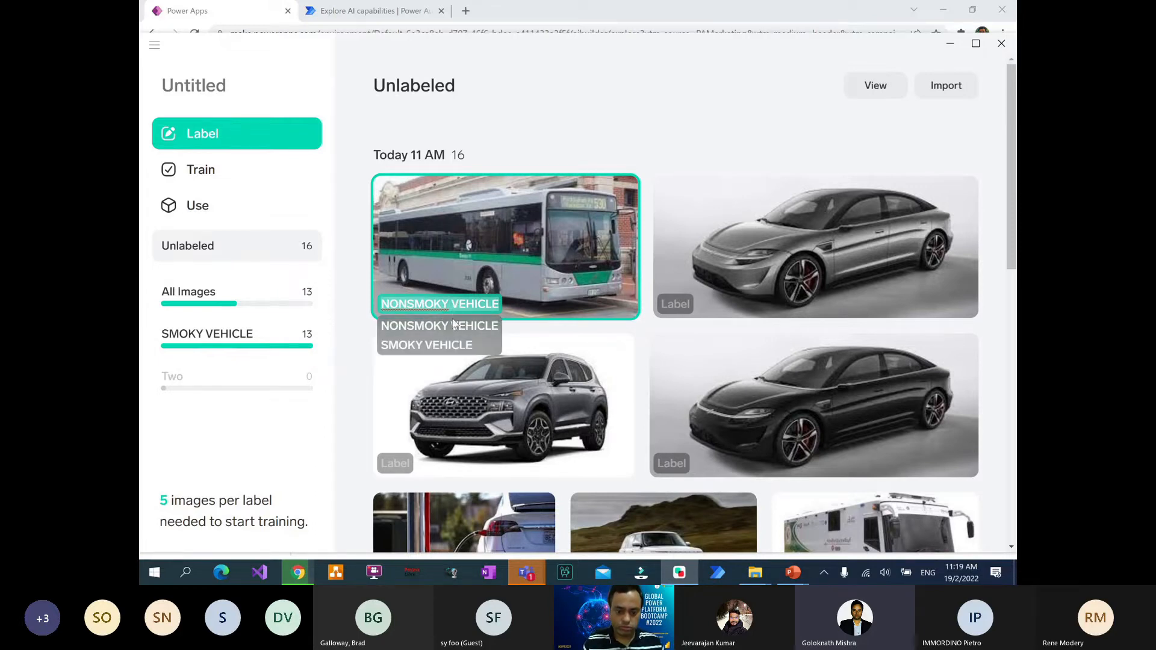
{"action": "left_click", "coordinate": [452, 325]}
{"action": "left_click", "coordinate": [387, 303]}
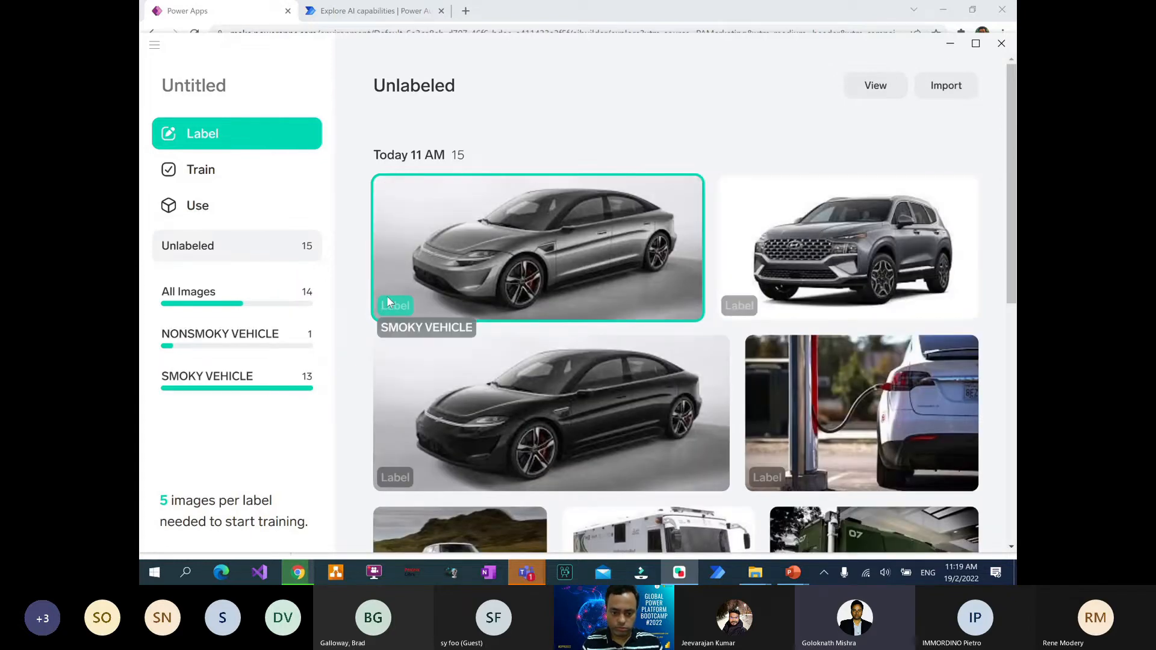
{"action": "type", "text": "NONSMOKY VEHICLE"}
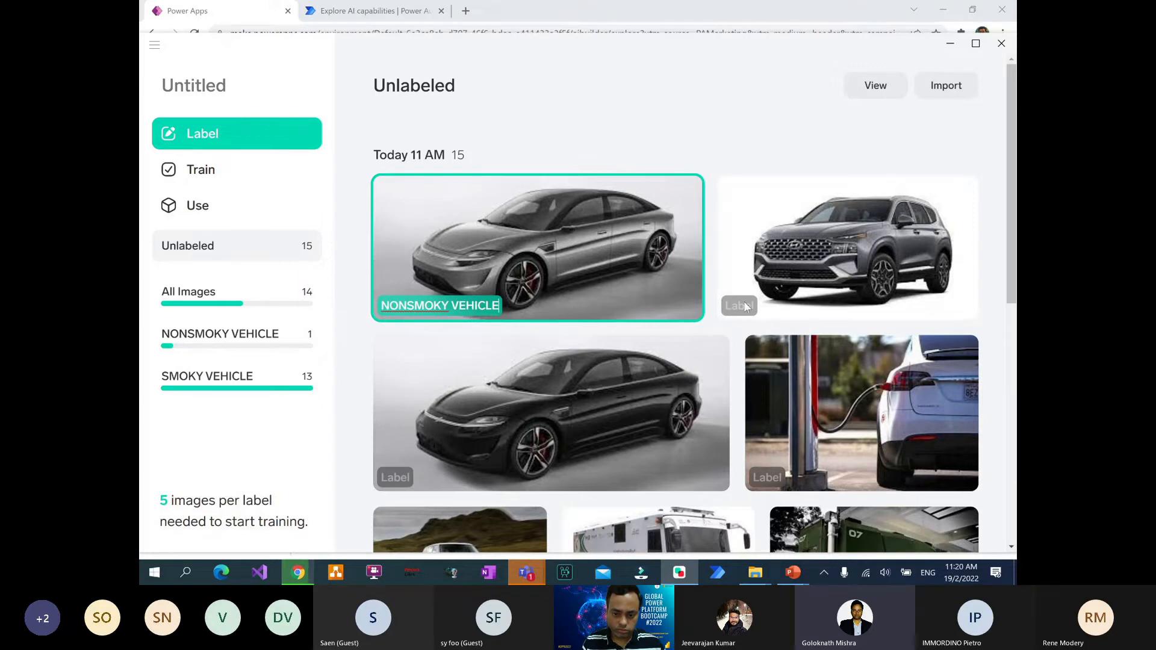
{"action": "left_click", "coordinate": [745, 307]}
{"action": "left_click", "coordinate": [397, 310]}
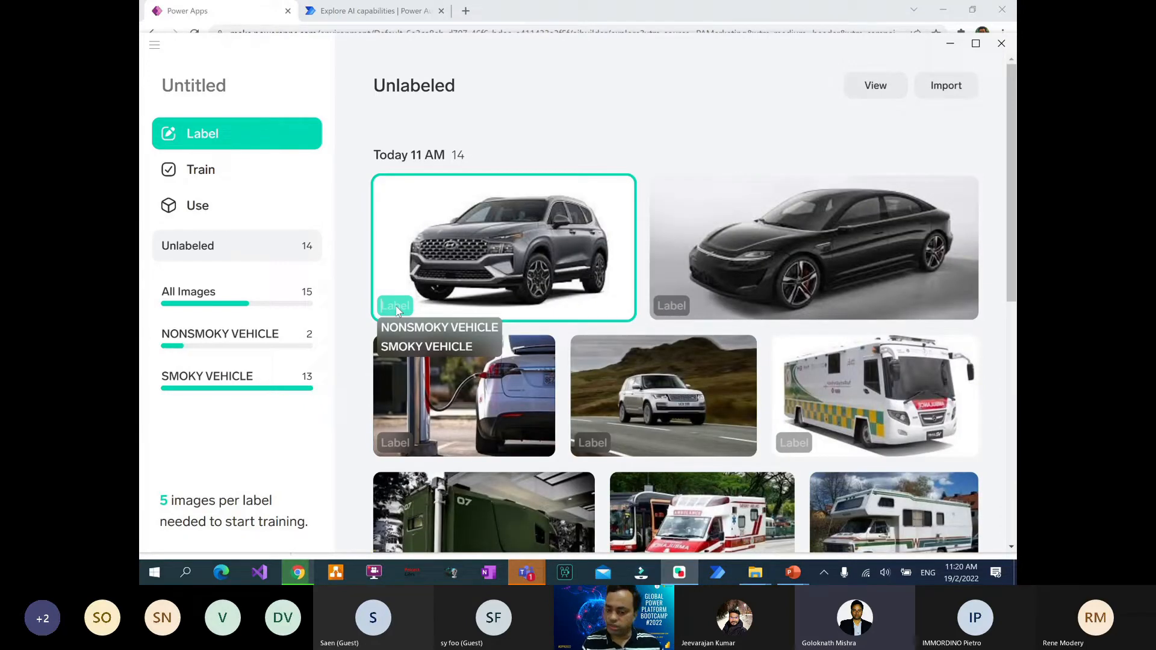
- Label the grey SUV, black sedan, charging car, country-road SUV, ambulances and army truck NONSMOKY VEHICLE
{"action": "left_click", "coordinate": [436, 330]}
{"action": "left_click", "coordinate": [413, 341]}
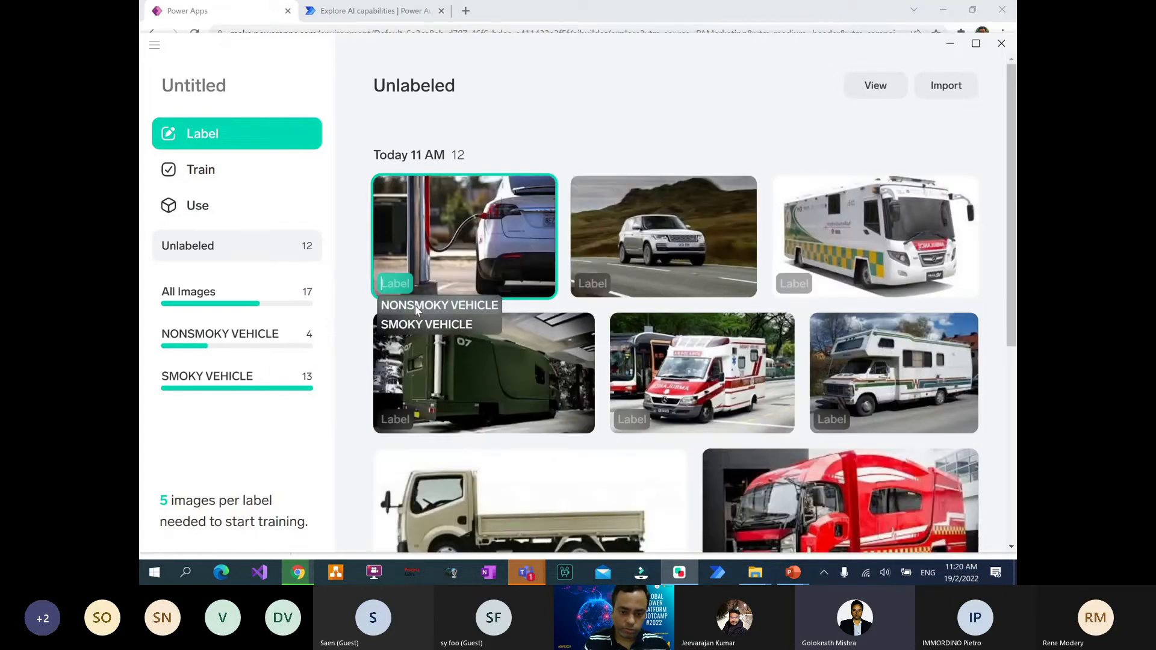
{"action": "left_click", "coordinate": [420, 307]}
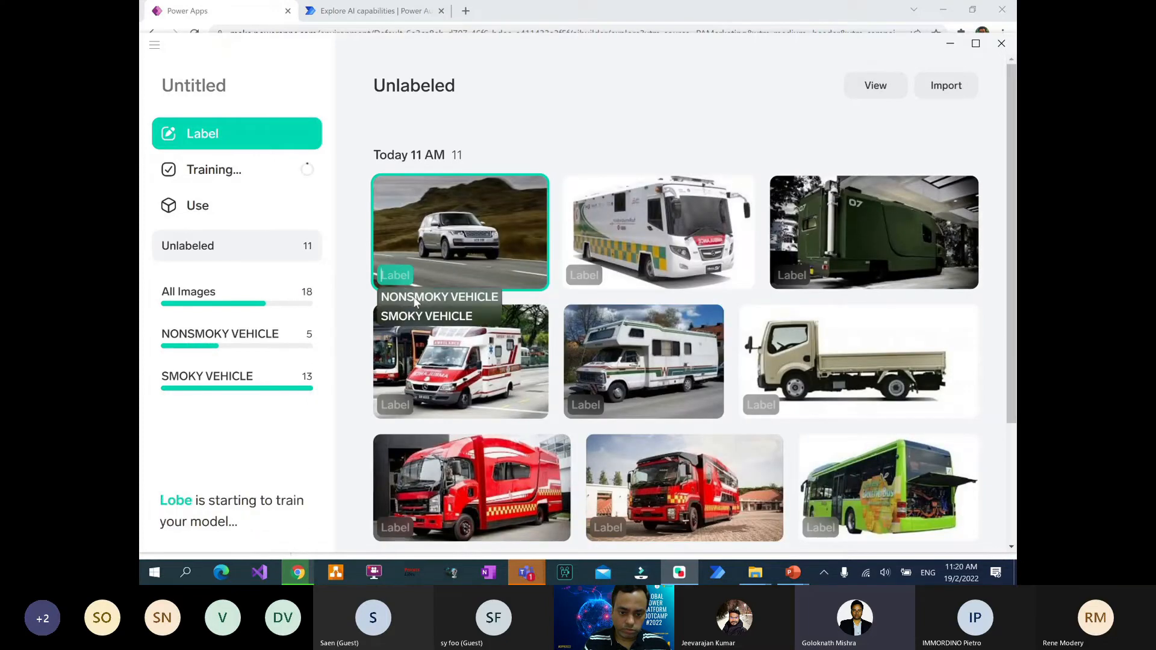
{"action": "left_click", "coordinate": [414, 298]}
{"action": "left_click", "coordinate": [414, 298]}
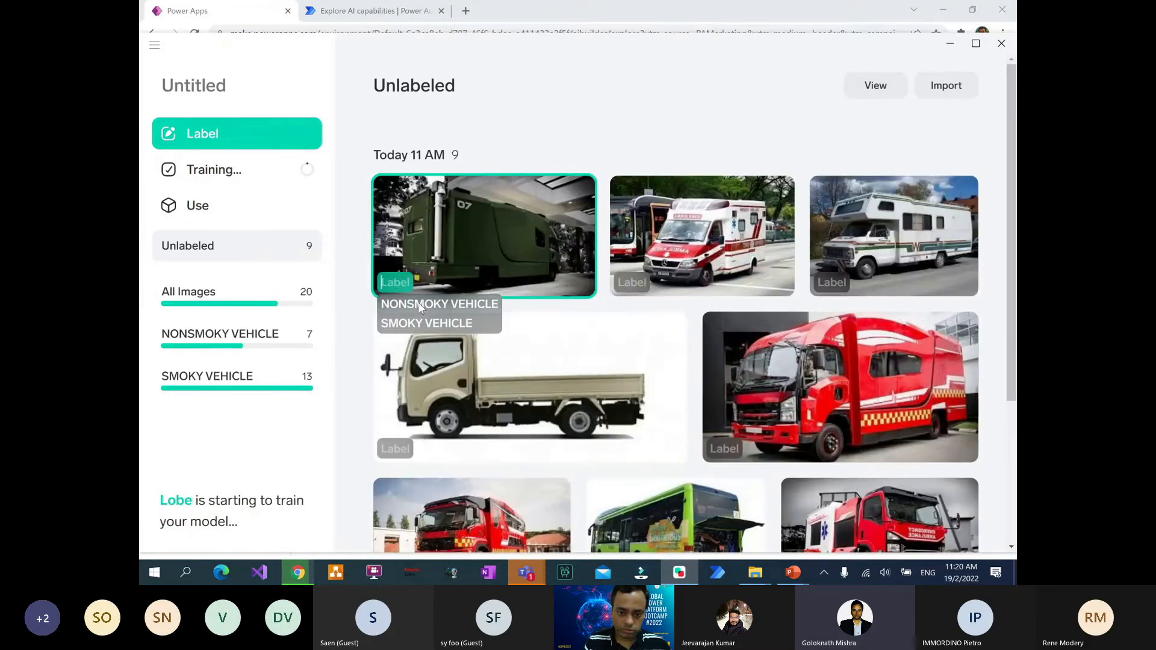
{"action": "left_click", "coordinate": [417, 301]}
{"action": "left_click", "coordinate": [414, 299]}
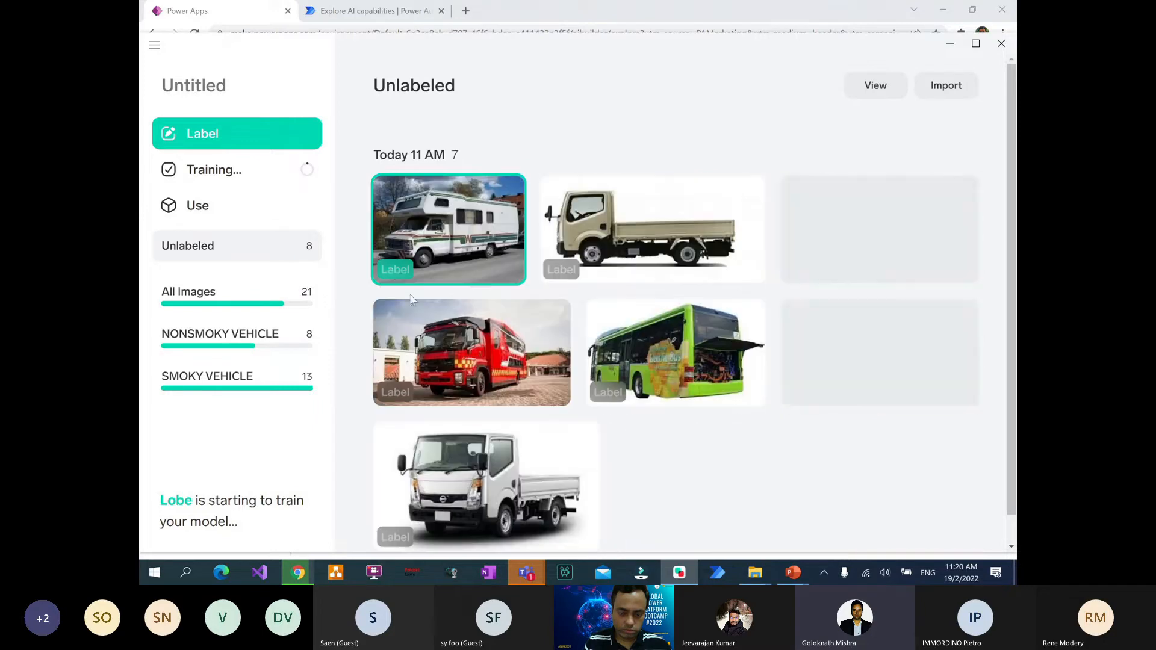
- Label the camper van, flatbed, both fire trucks, green bus, rescue ambulance and white truck NONSMOKY VEHICLE
{"action": "left_click", "coordinate": [407, 291]}
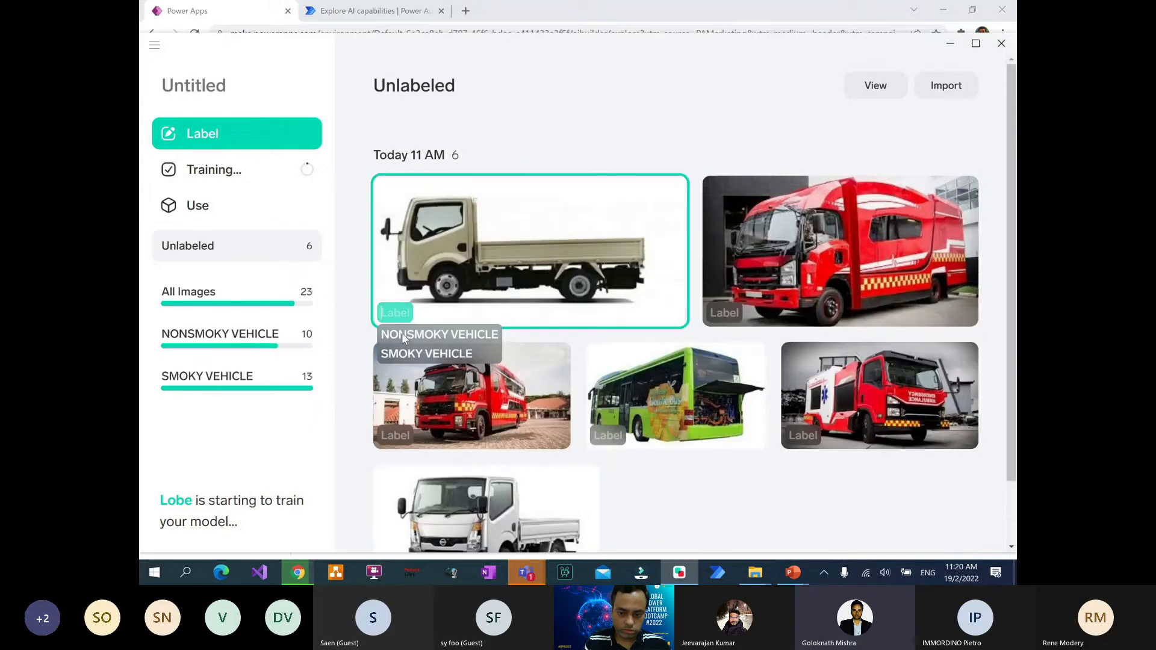
{"action": "left_click", "coordinate": [403, 335]}
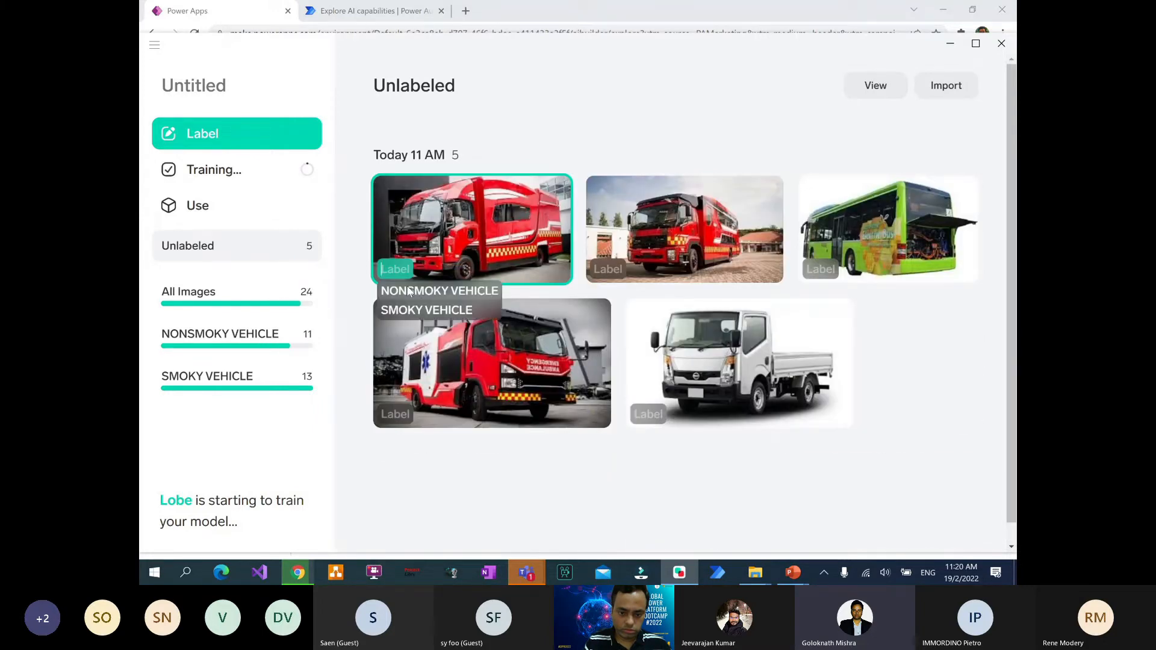
{"action": "left_click", "coordinate": [410, 292]}
{"action": "left_click", "coordinate": [411, 289]}
{"action": "left_click", "coordinate": [407, 289]}
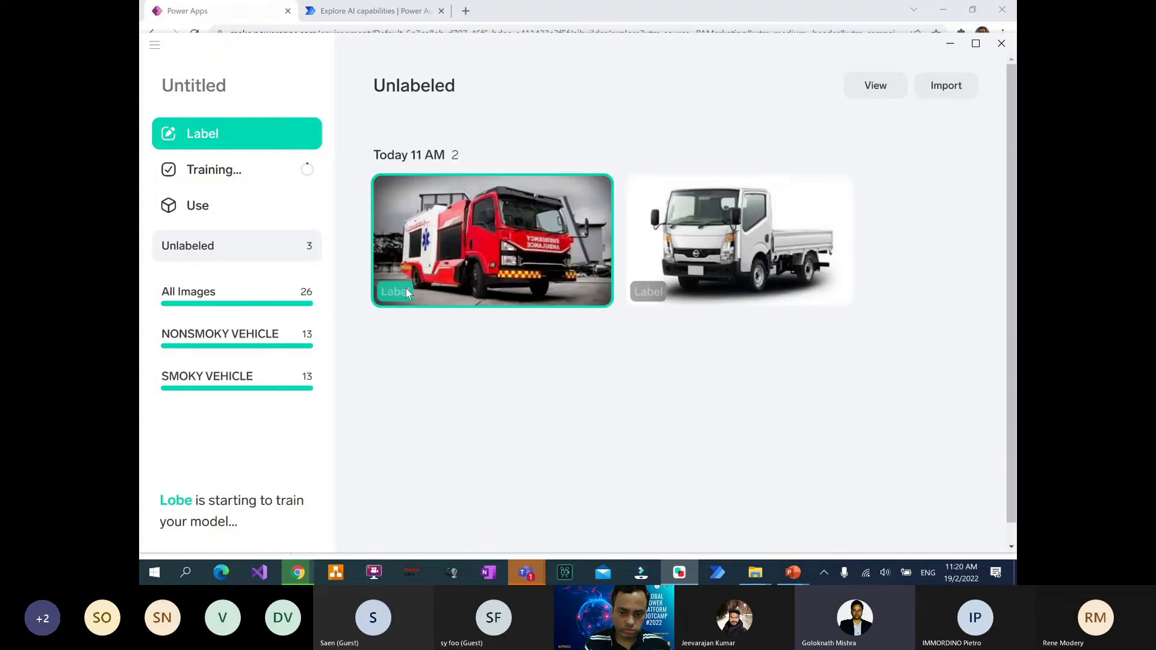
{"action": "left_click", "coordinate": [407, 313]}
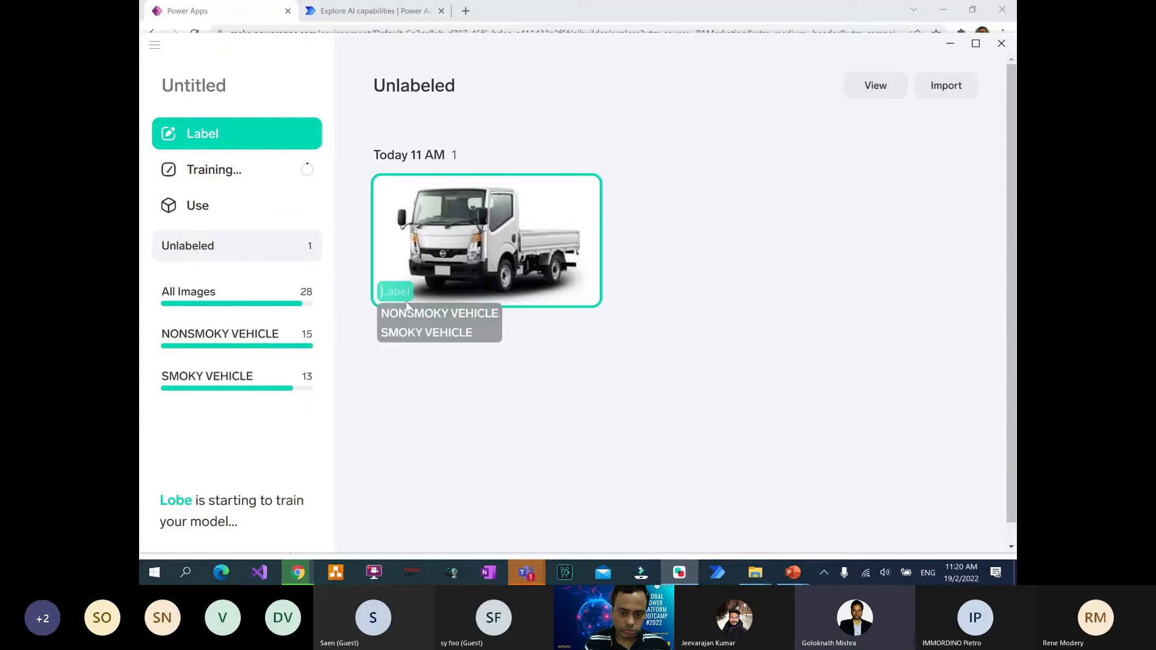
{"action": "left_click", "coordinate": [409, 313]}
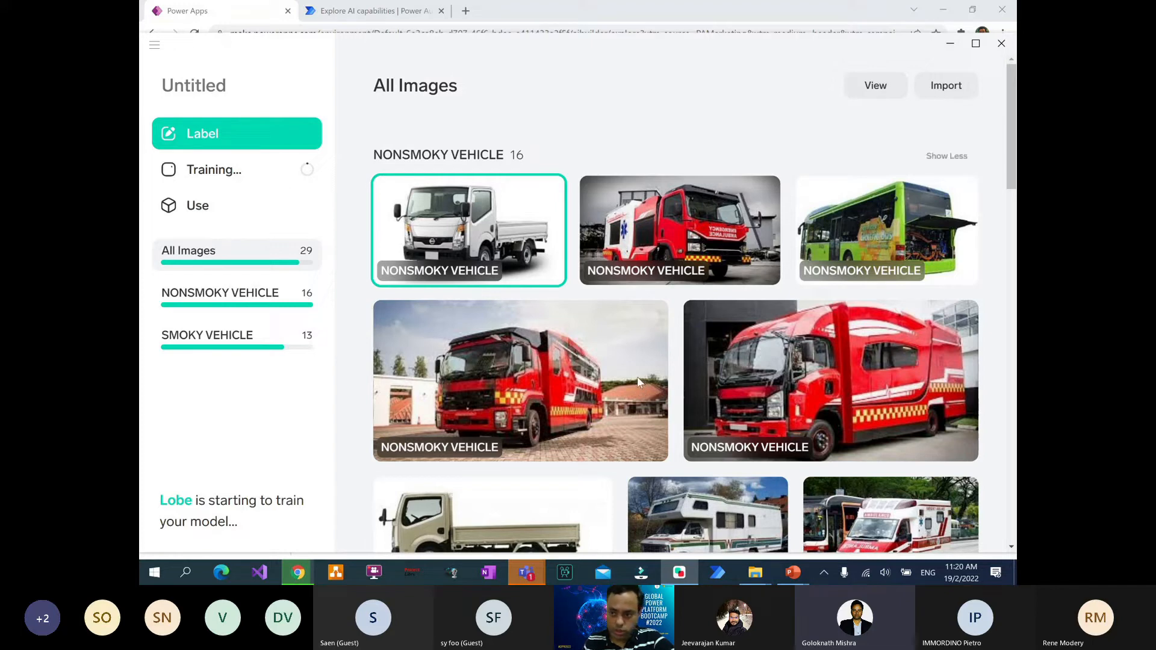
- Review the training results: 76% correct, SMOKY VEHICLE 100%, NONSMOKY VEHICLE 56%
{"action": "left_click", "coordinate": [240, 170]}
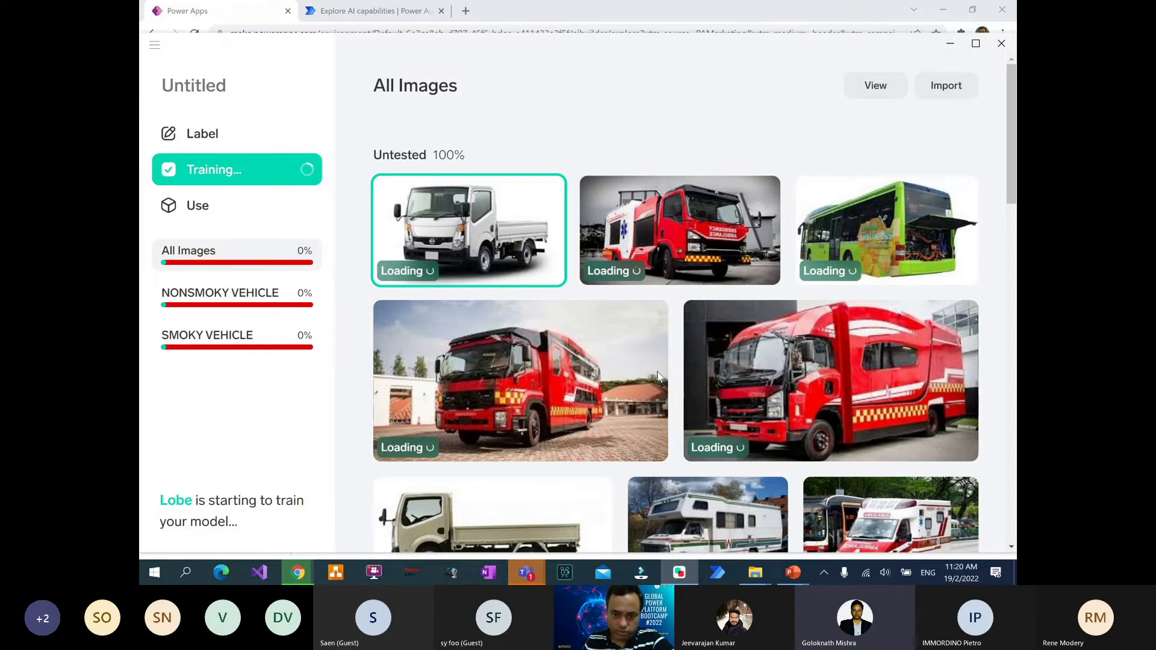
{"action": "scroll", "coordinate": [658, 376], "scroll_direction": "down", "scroll_amount": 3}
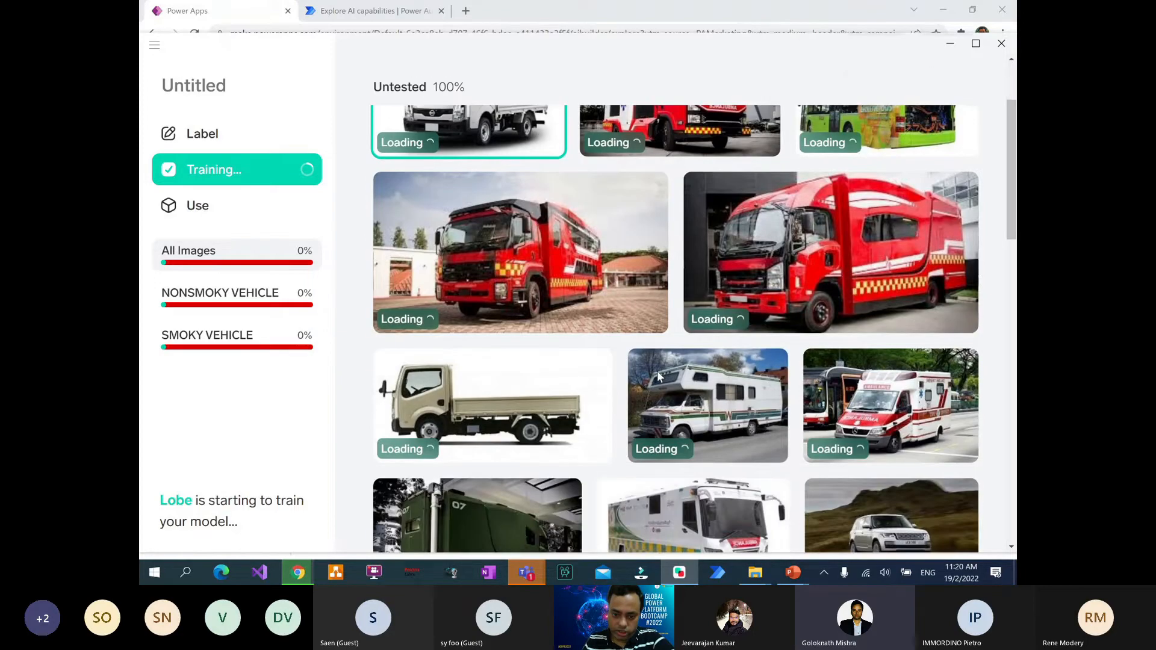
{"action": "scroll", "coordinate": [656, 371], "scroll_direction": "down", "scroll_amount": 2}
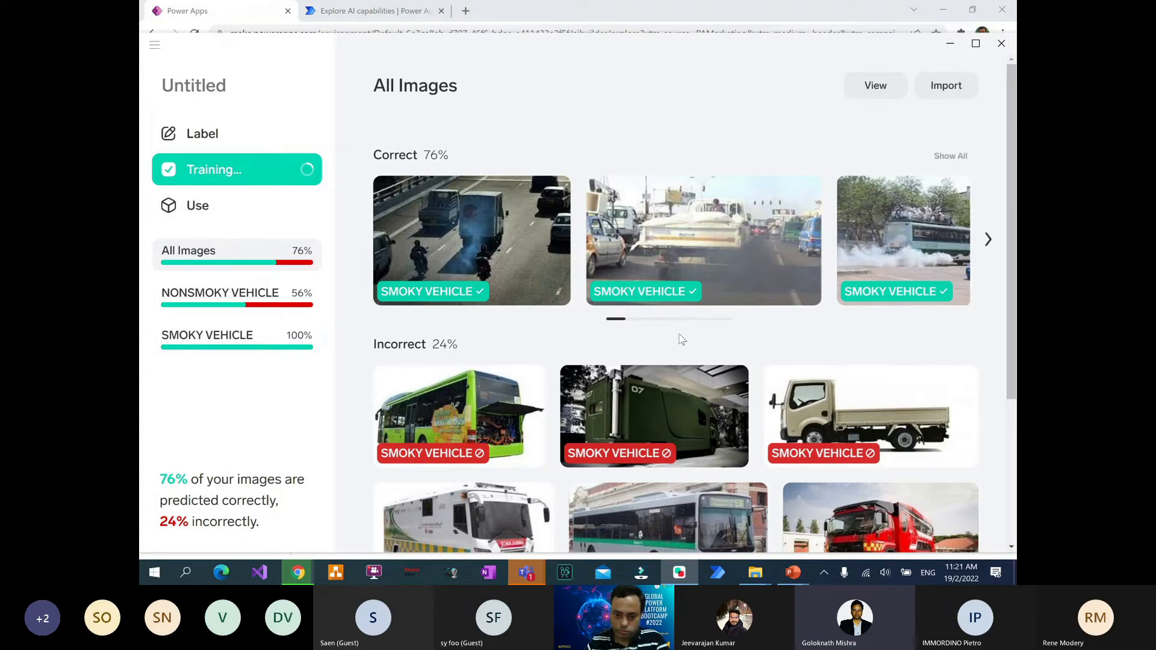
{"action": "scroll", "coordinate": [692, 364], "scroll_direction": "down", "scroll_amount": 3}
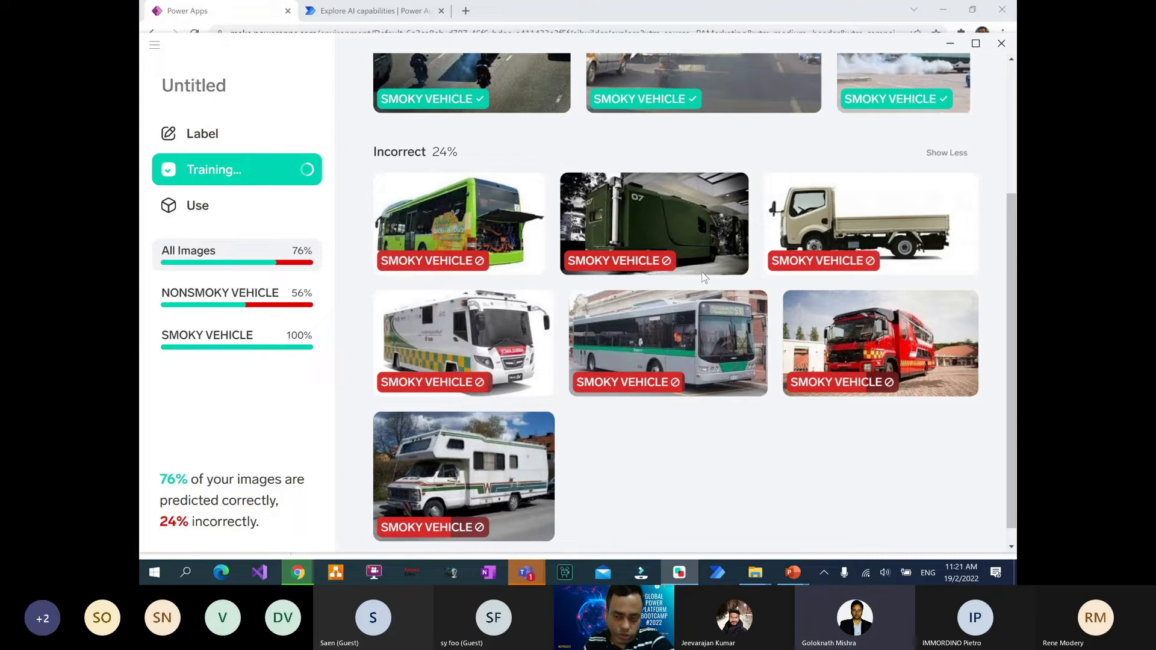
- Confirm the misclassified green bus, army truck and flatbed truck as NONSMOKY VEHICLE
{"action": "left_click", "coordinate": [455, 265]}
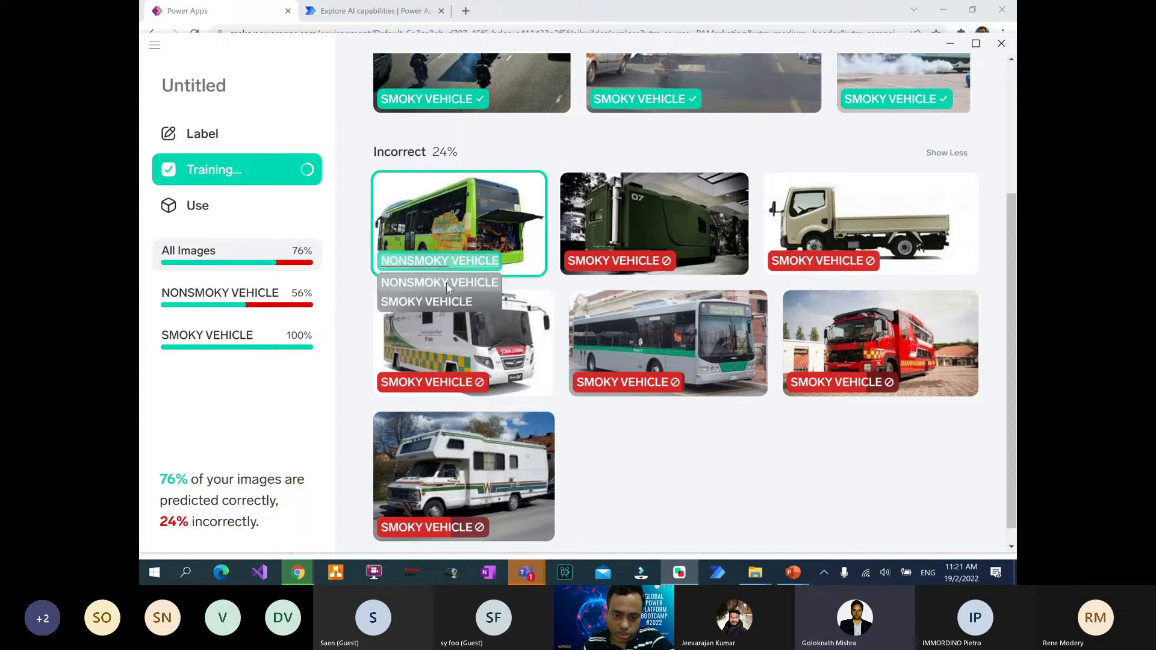
{"action": "left_click", "coordinate": [446, 282]}
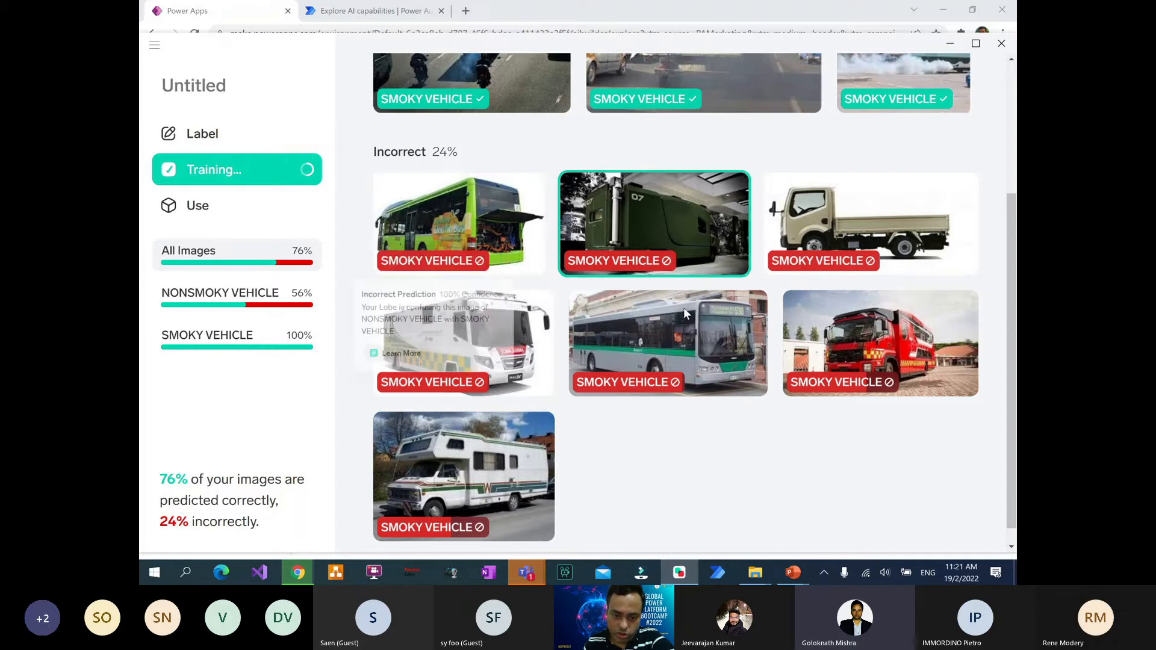
{"action": "left_click", "coordinate": [618, 265]}
{"action": "left_click", "coordinate": [622, 286]}
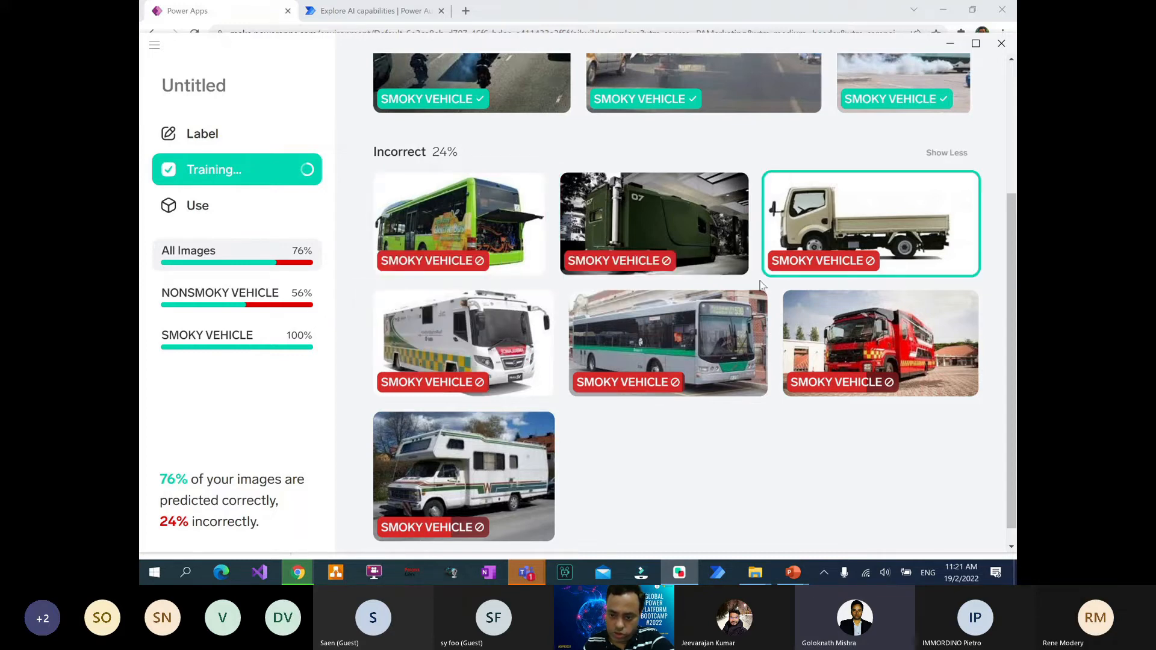
{"action": "left_click", "coordinate": [824, 262]}
{"action": "left_click", "coordinate": [455, 384]}
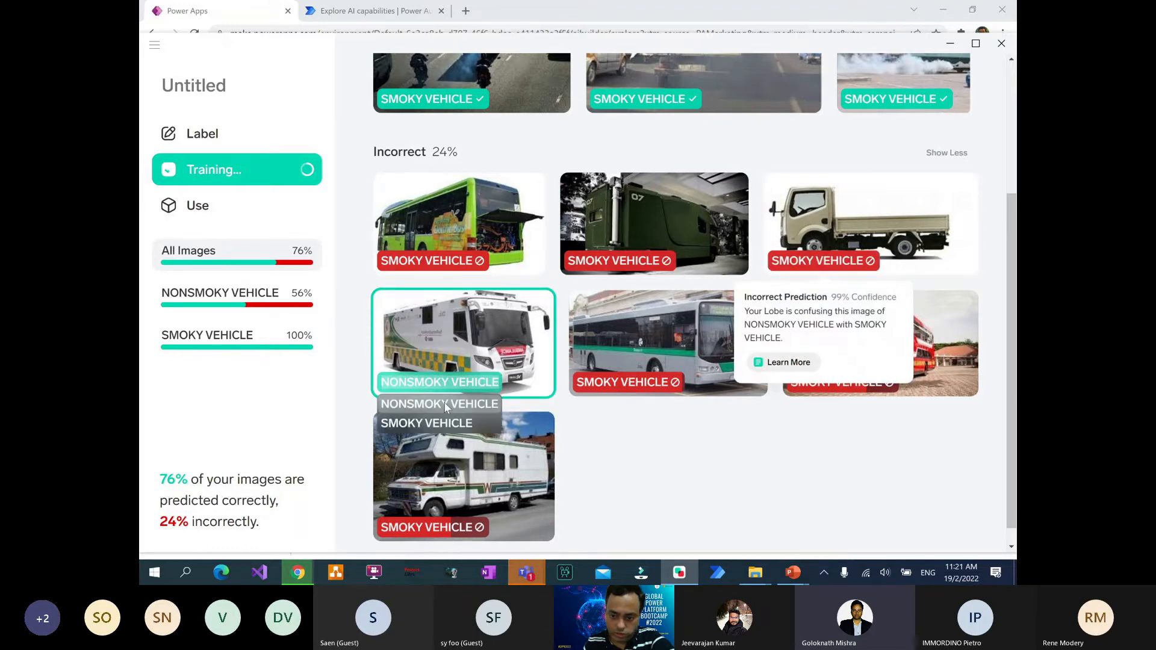
- Confirm the ambulance bus, city bus, red fire truck and motorhome as NONSMOKY VEHICLE
{"action": "left_click", "coordinate": [445, 403]}
{"action": "left_click", "coordinate": [639, 389]}
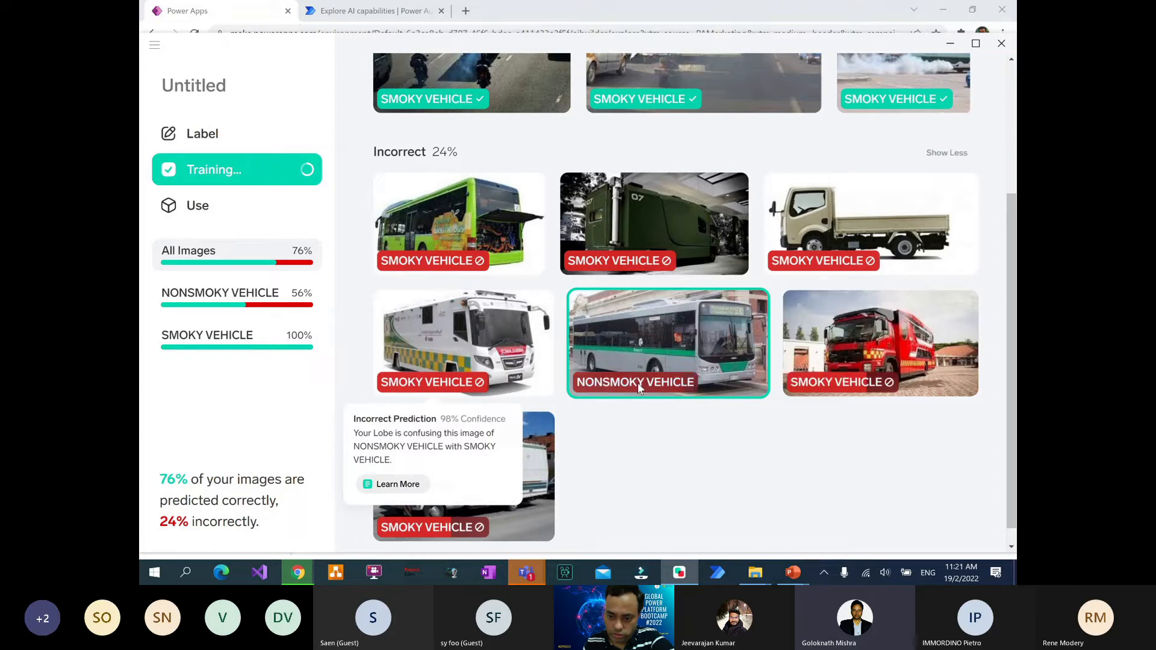
{"action": "left_click", "coordinate": [841, 386]}
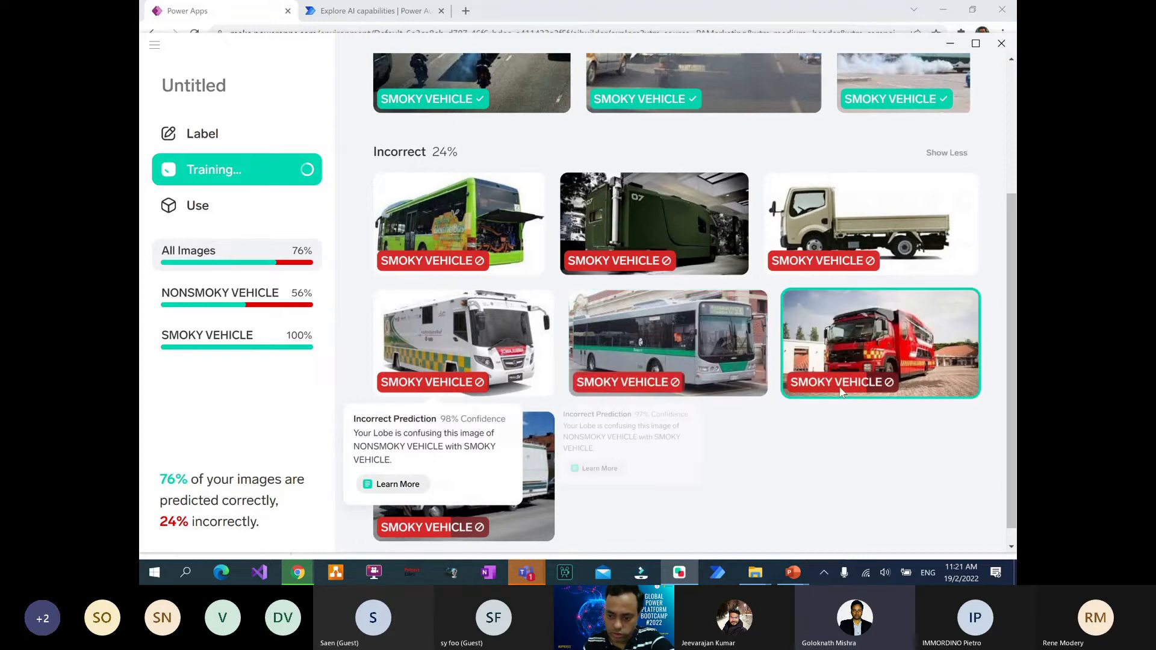
{"action": "left_click", "coordinate": [833, 402]}
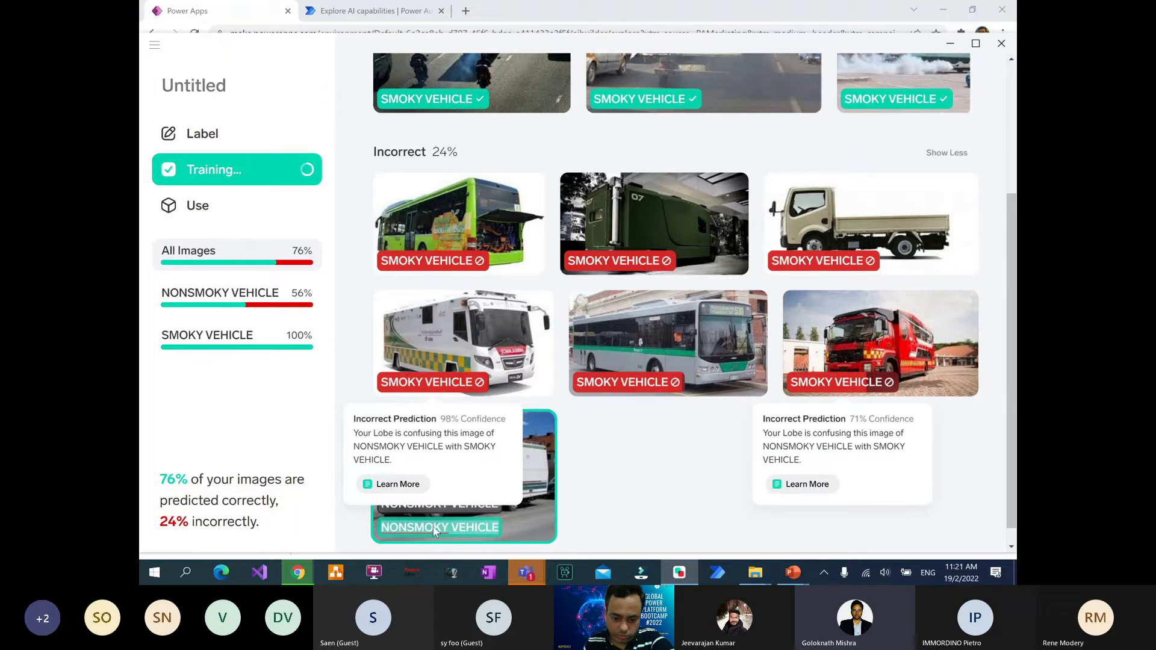
{"action": "left_click", "coordinate": [433, 527]}
{"action": "left_click", "coordinate": [432, 535]}
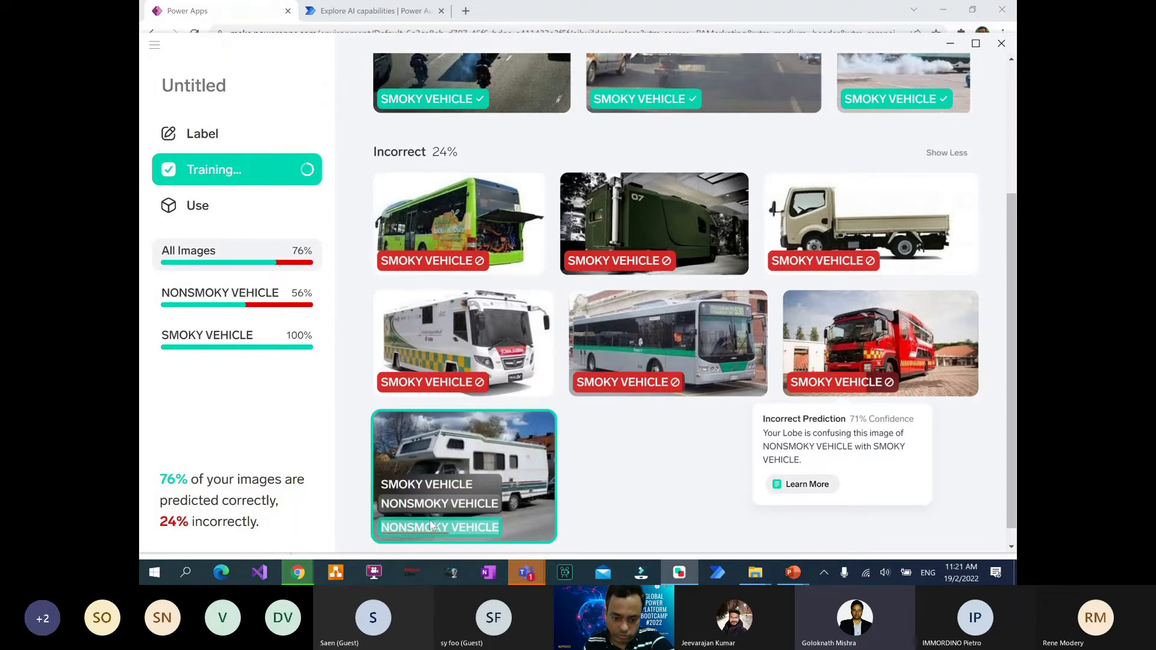
{"action": "left_click", "coordinate": [432, 482]}
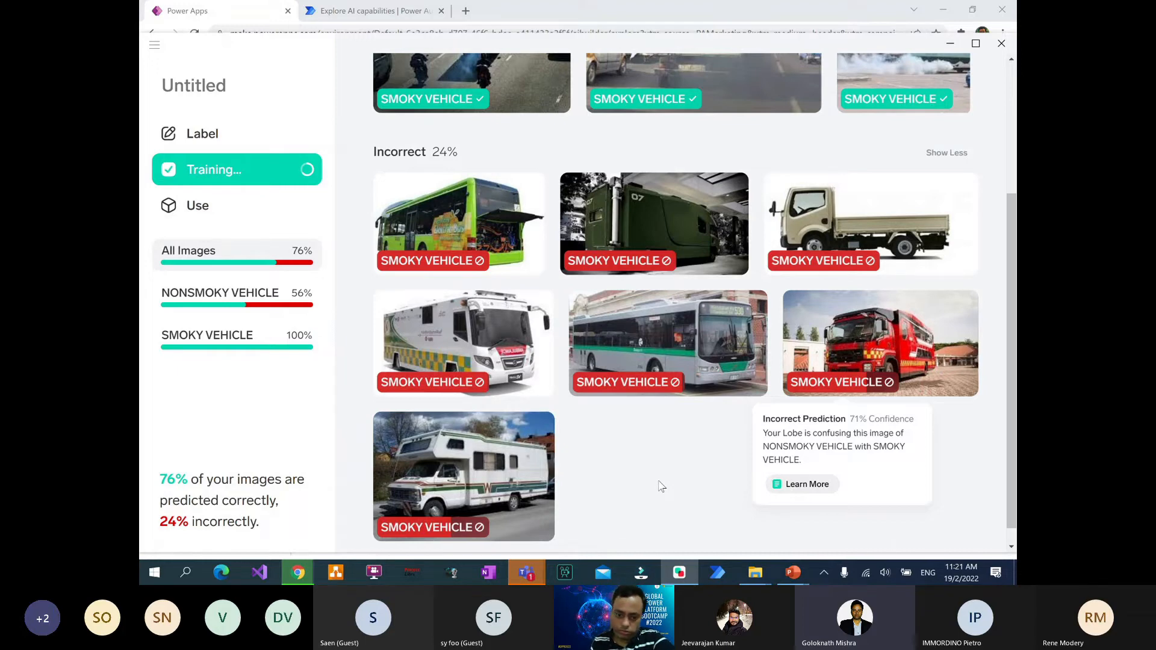
- Scroll through All Images to verify every prediction is correct at 100% accuracy
{"action": "scroll", "coordinate": [659, 478], "scroll_direction": "down", "scroll_amount": 1}
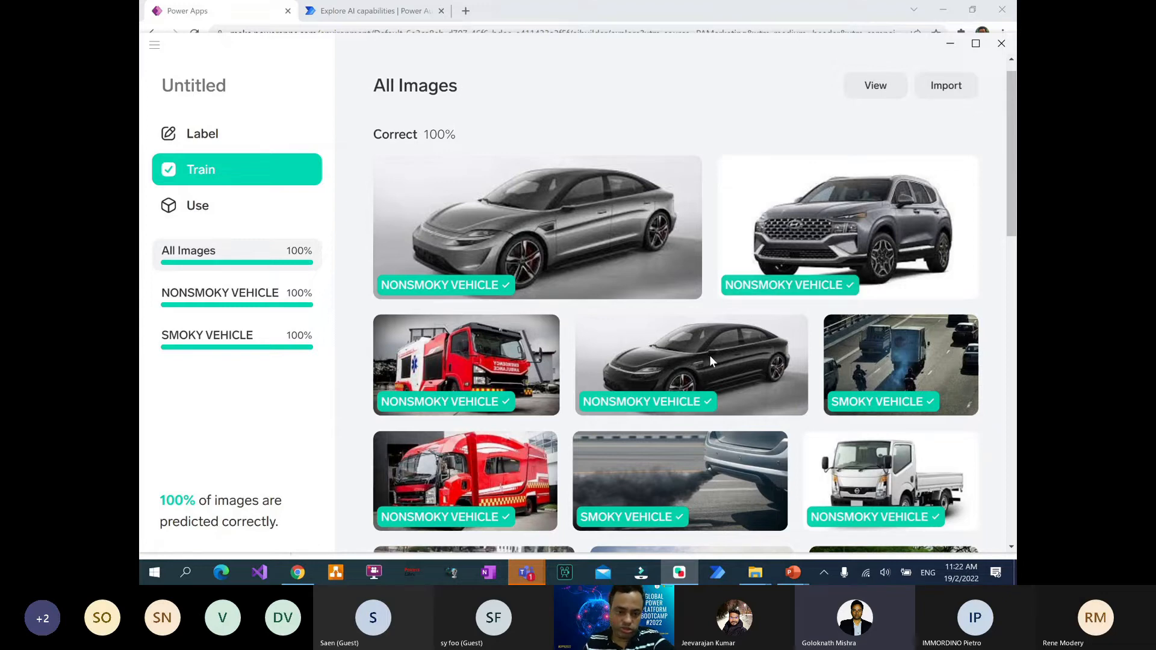
{"action": "mouse_move", "coordinate": [711, 336]}
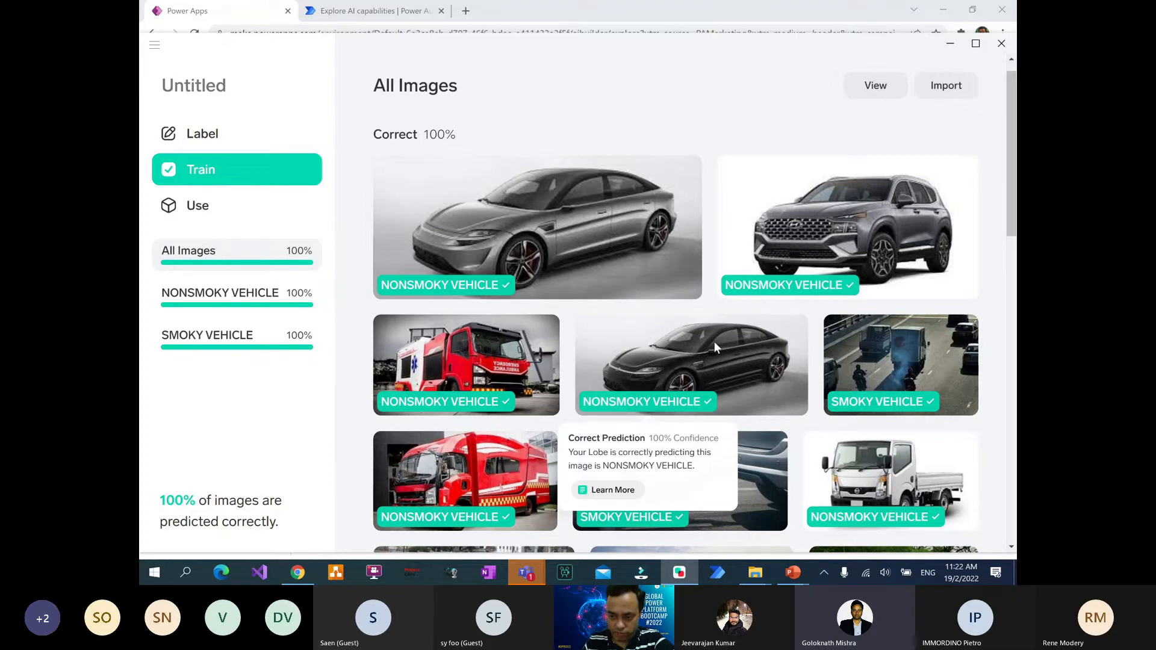
{"action": "scroll", "coordinate": [714, 342], "scroll_direction": "down", "scroll_amount": 10}
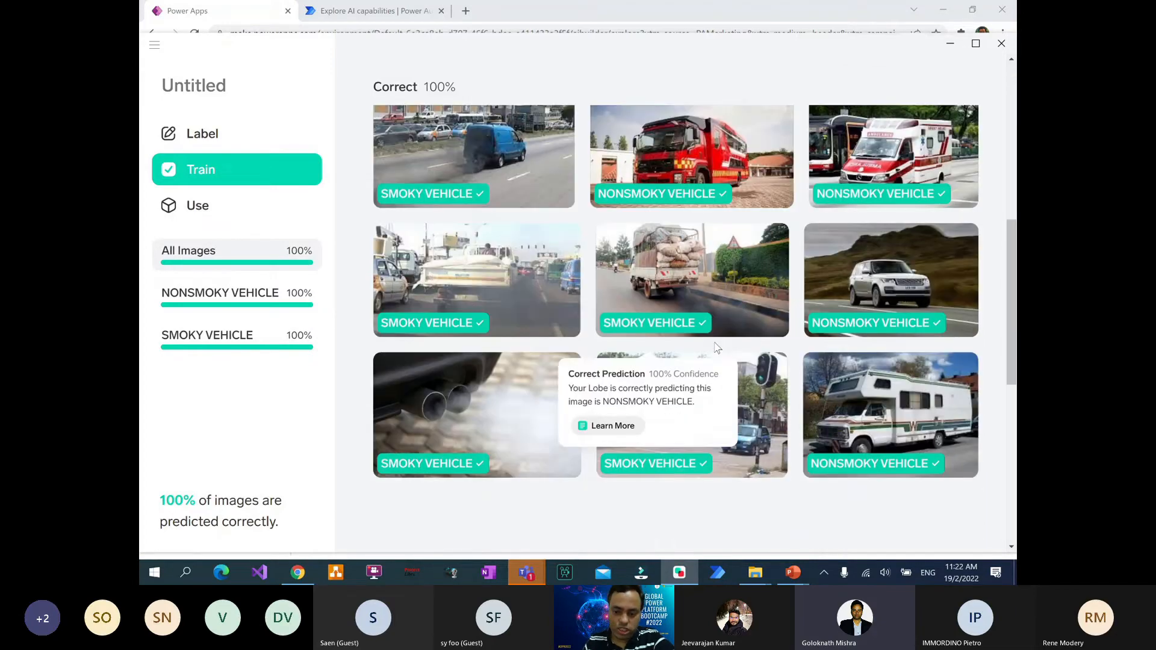
{"action": "scroll", "coordinate": [720, 382], "scroll_direction": "down", "scroll_amount": 5}
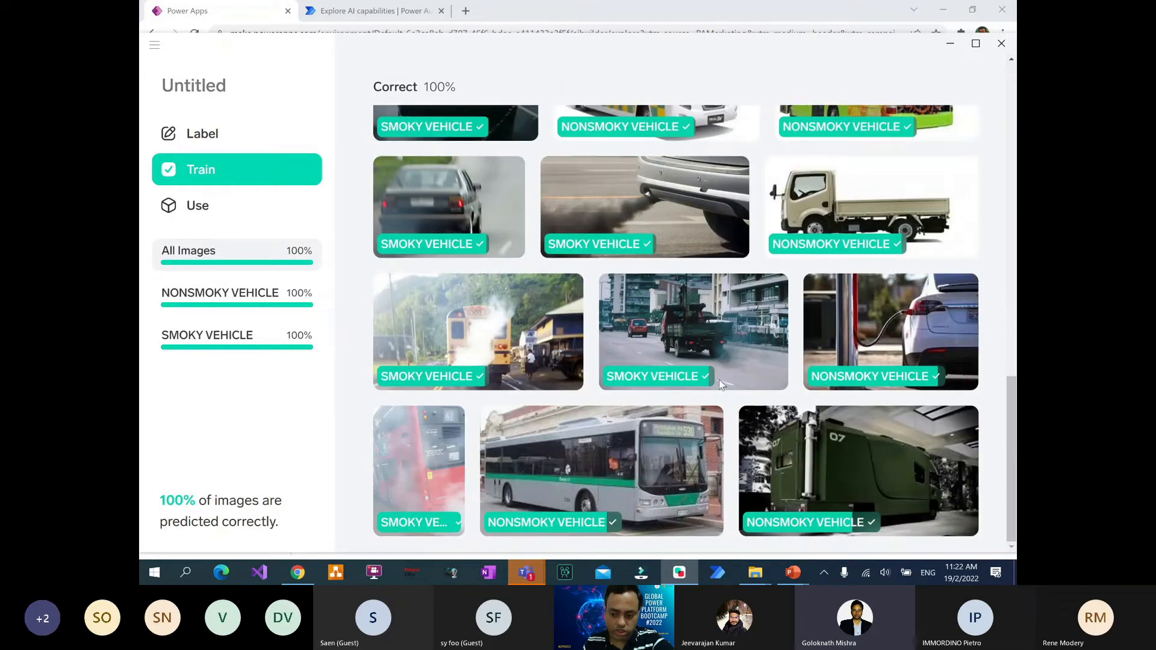
{"action": "mouse_move", "coordinate": [721, 386]}
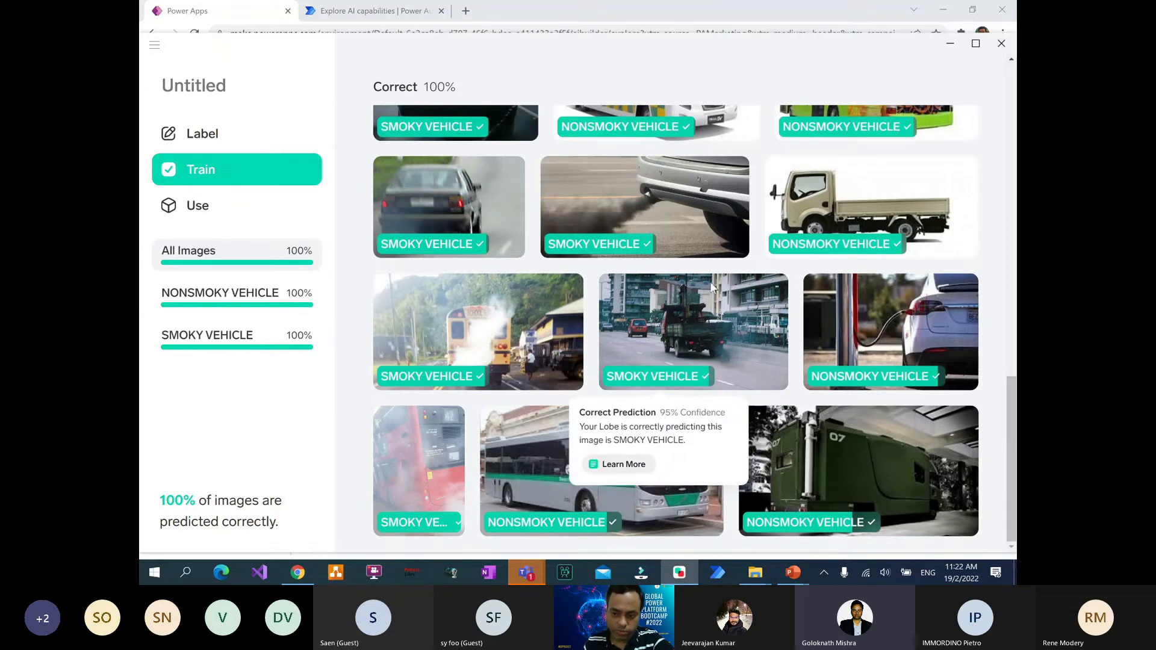
{"action": "scroll", "coordinate": [713, 287], "scroll_direction": "up", "scroll_amount": 2}
{"action": "scroll", "coordinate": [712, 283], "scroll_direction": "up", "scroll_amount": 5}
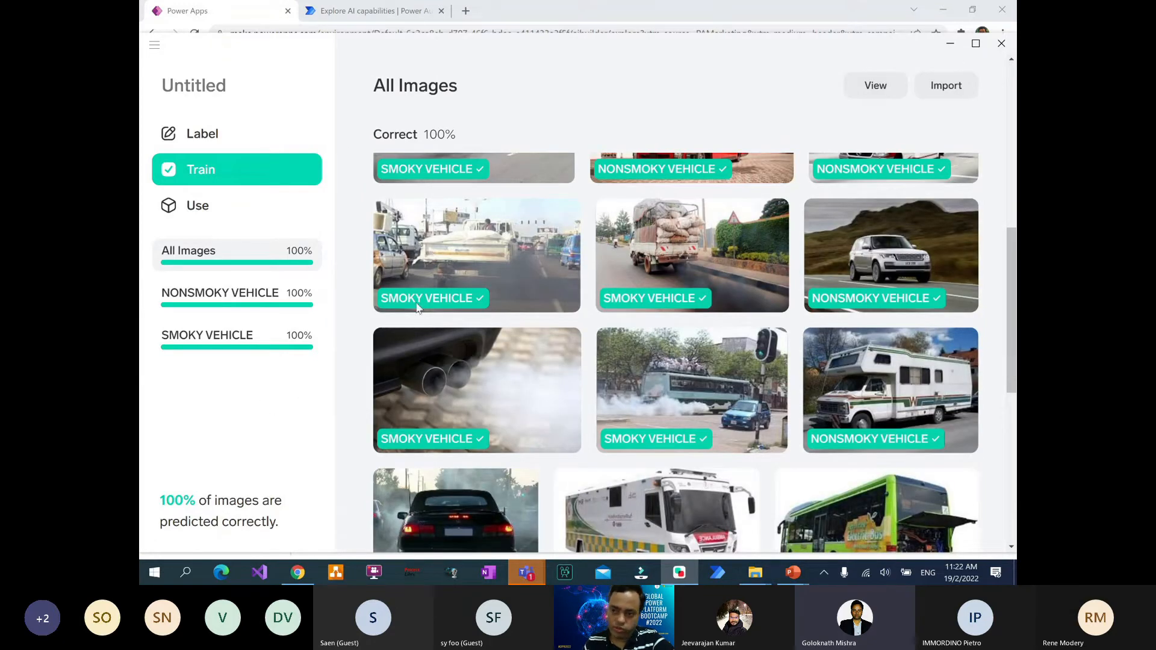
- Go to the Use page, check the Export options, then return to the Images testing view
{"action": "left_click", "coordinate": [205, 208]}
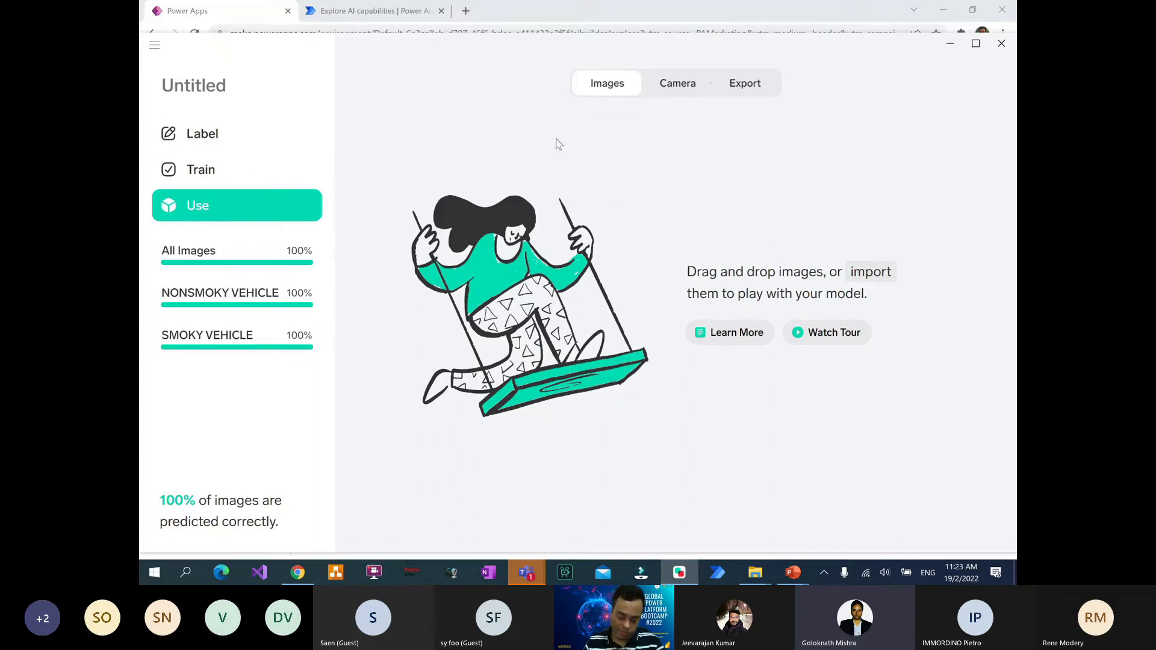
{"action": "left_click", "coordinate": [746, 84]}
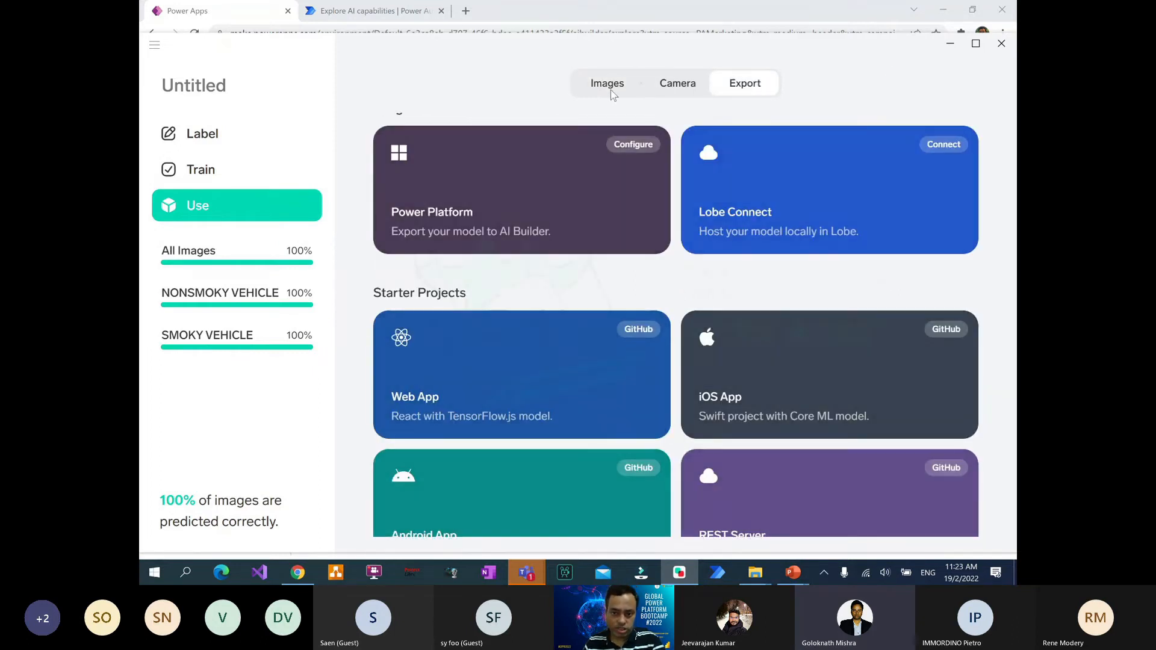
{"action": "left_click", "coordinate": [608, 84]}
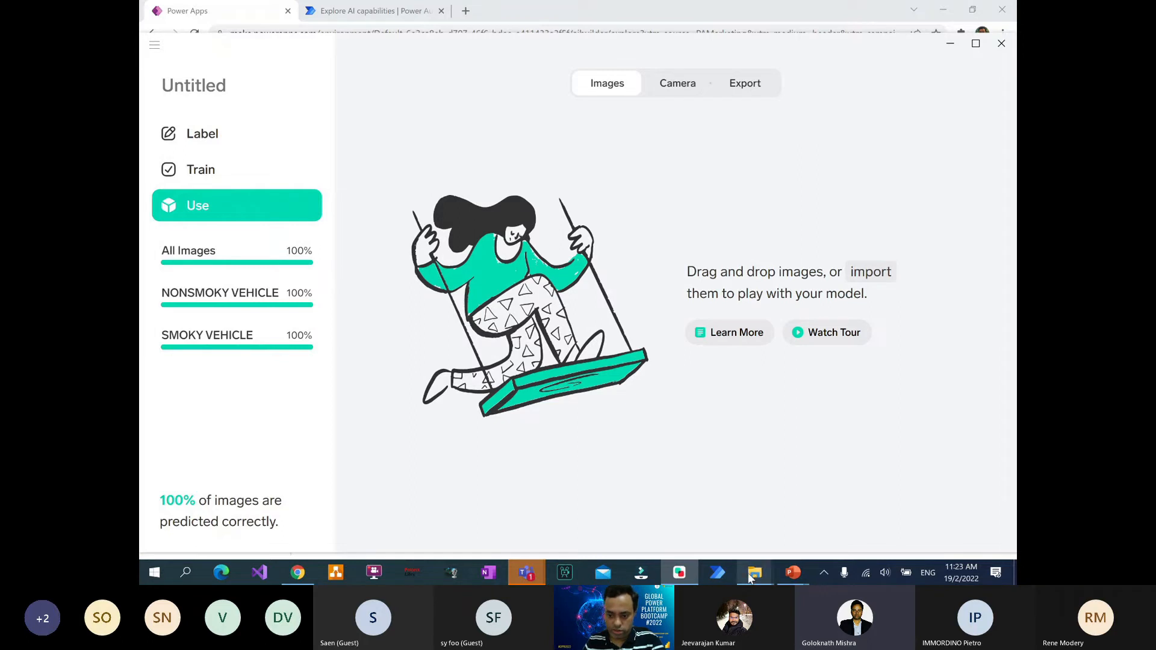
- Drop Normal_1 from Vehicle\Test\test into Lobe, which predicts NONSMOKY VEHICLE
{"action": "mouse_move", "coordinate": [755, 572]}
{"action": "left_click", "coordinate": [790, 515]}
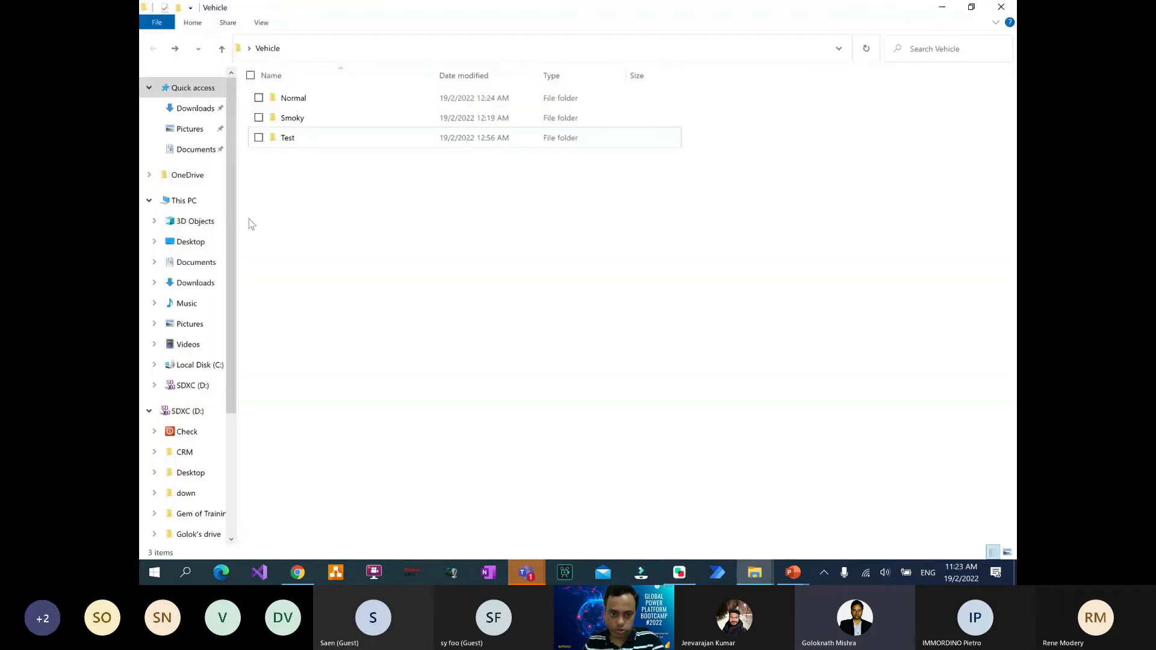
{"action": "left_click", "coordinate": [976, 10]}
{"action": "left_click_drag", "start_coordinate": [666, 88], "coordinate": [666, 142]}
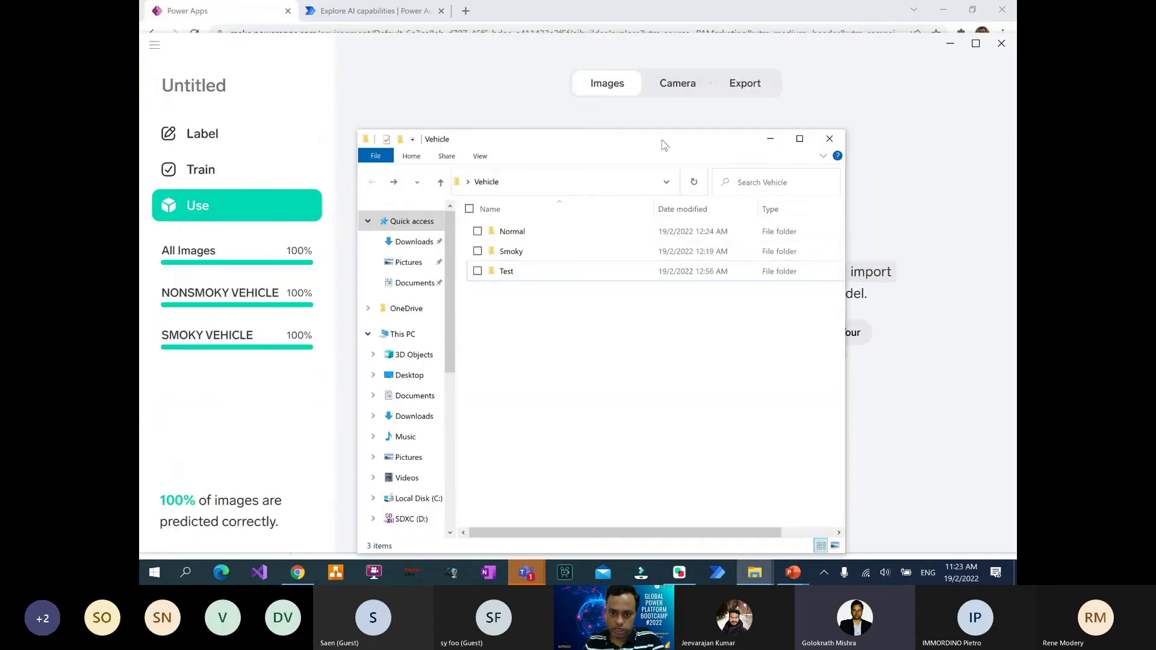
{"action": "left_click", "coordinate": [508, 278]}
{"action": "double_click", "coordinate": [508, 278]}
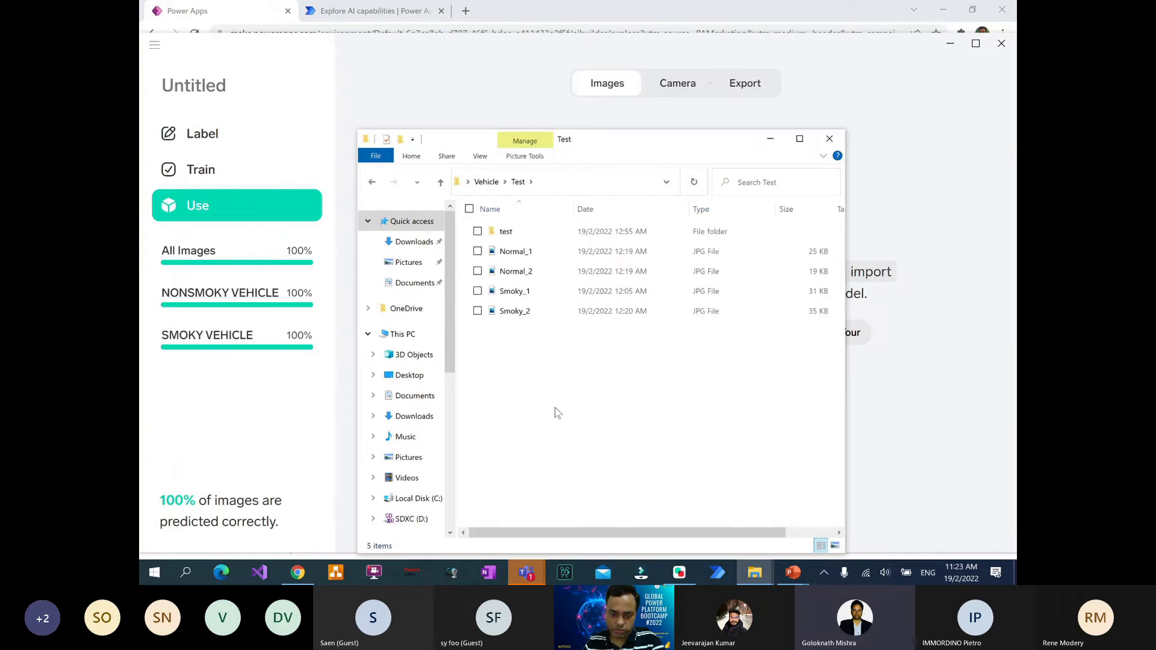
{"action": "double_click", "coordinate": [508, 234]}
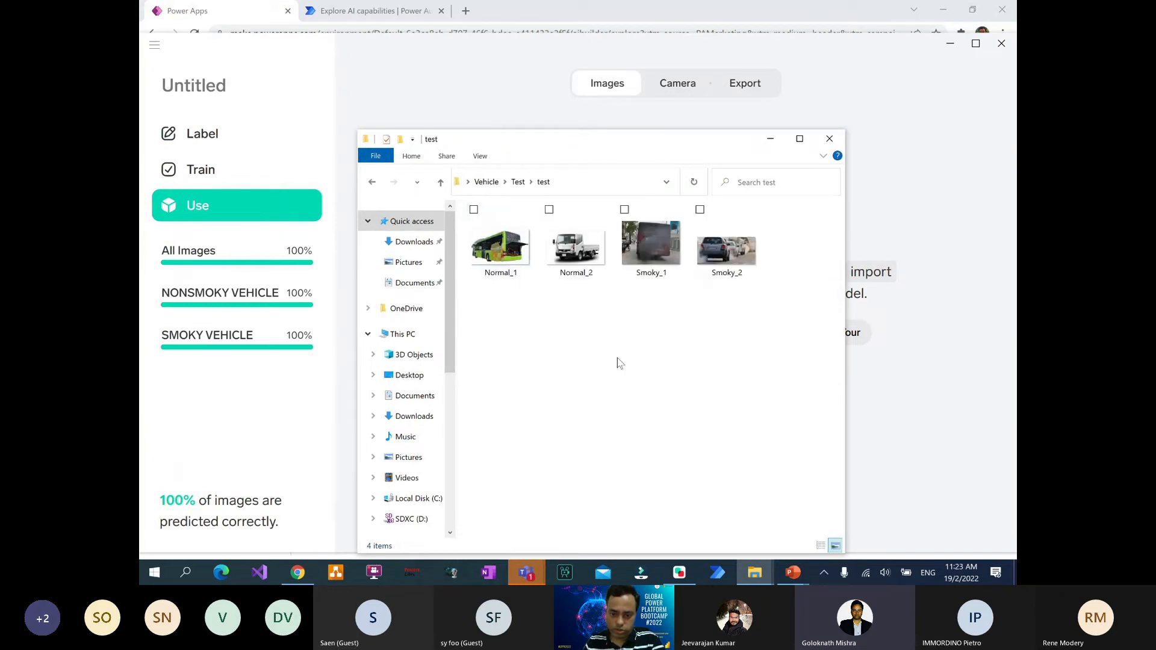
{"action": "left_click_drag", "start_coordinate": [533, 143], "coordinate": [897, 128]}
{"action": "left_click_drag", "start_coordinate": [861, 232], "coordinate": [585, 294]}
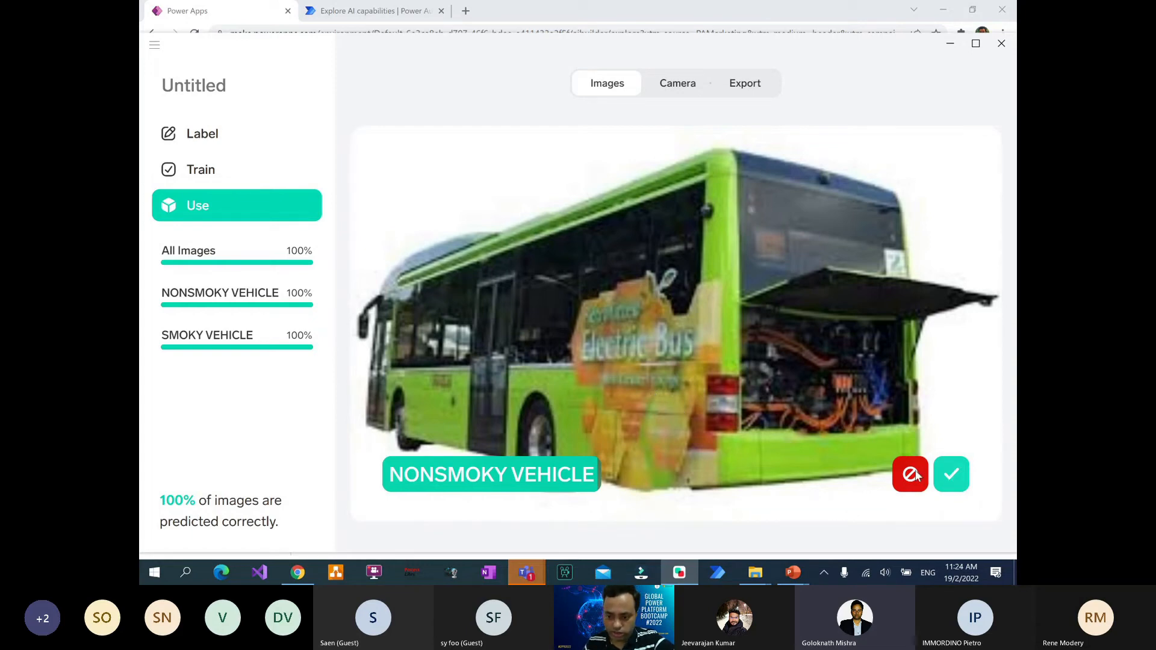
- Accept the electric bus result, then test Normal_2 and accept its NONSMOKY VEHICLE prediction
{"action": "left_click", "coordinate": [954, 474]}
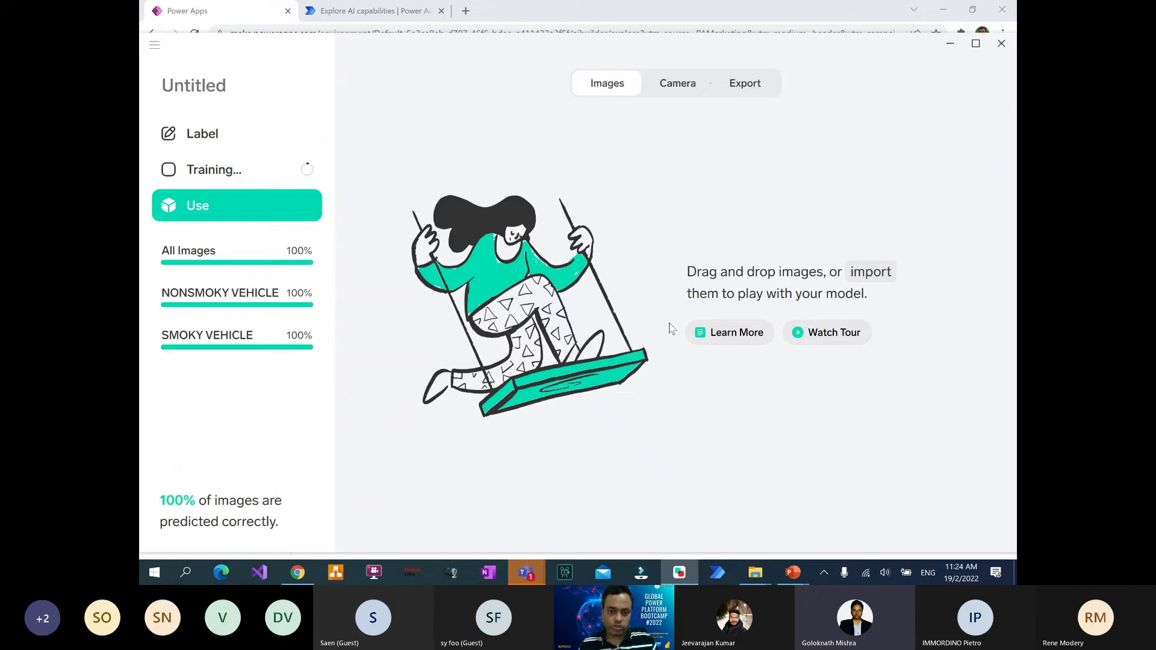
{"action": "key", "text": "alt+Tab"}
{"action": "left_click_drag", "start_coordinate": [932, 241], "coordinate": [560, 368]}
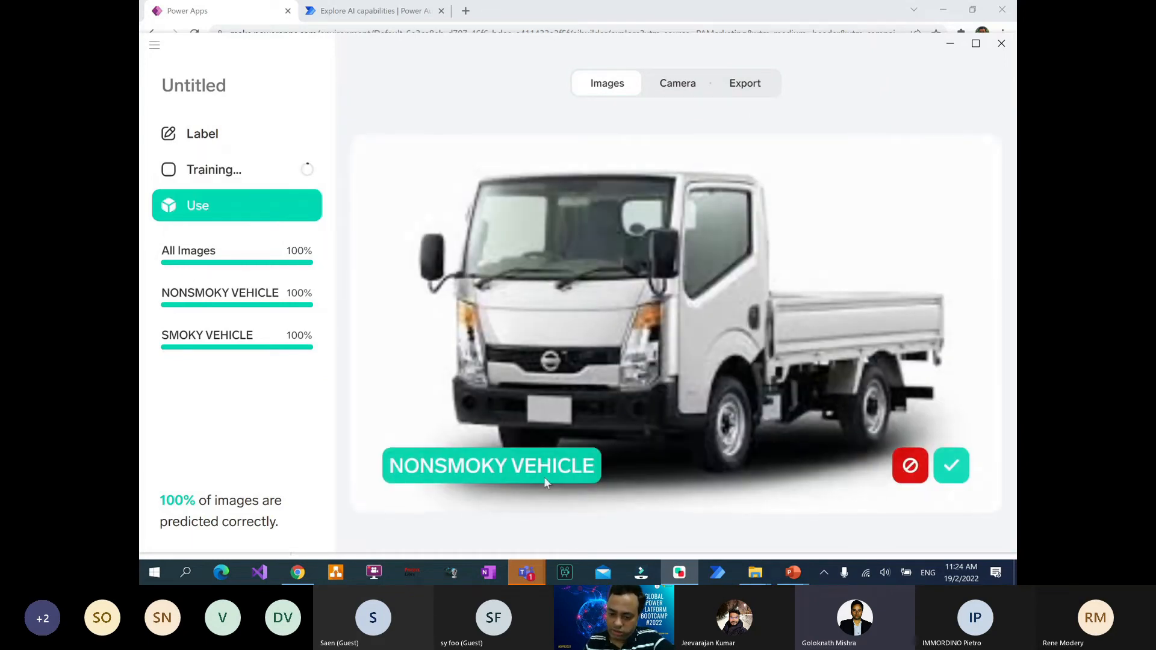
{"action": "left_click", "coordinate": [956, 455]}
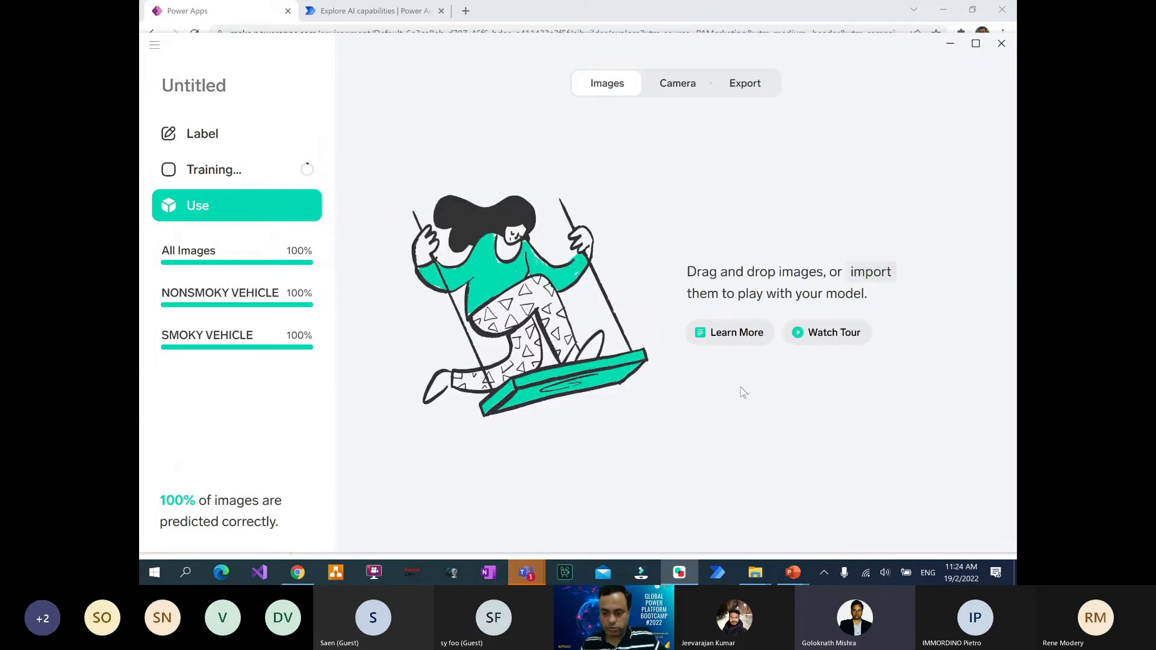
- Test Smoky_1 and accept its SMOKY VEHICLE prediction
{"action": "left_click", "coordinate": [754, 572]}
{"action": "left_click_drag", "start_coordinate": [948, 127], "coordinate": [793, 170]}
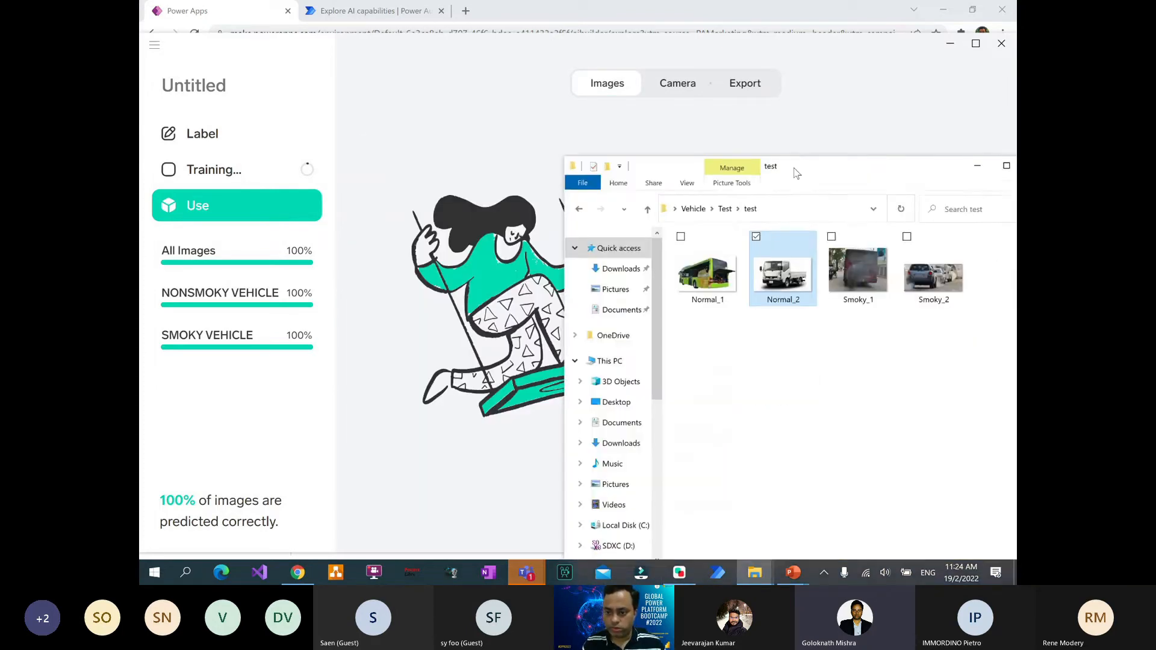
{"action": "left_click_drag", "start_coordinate": [862, 265], "coordinate": [609, 366]}
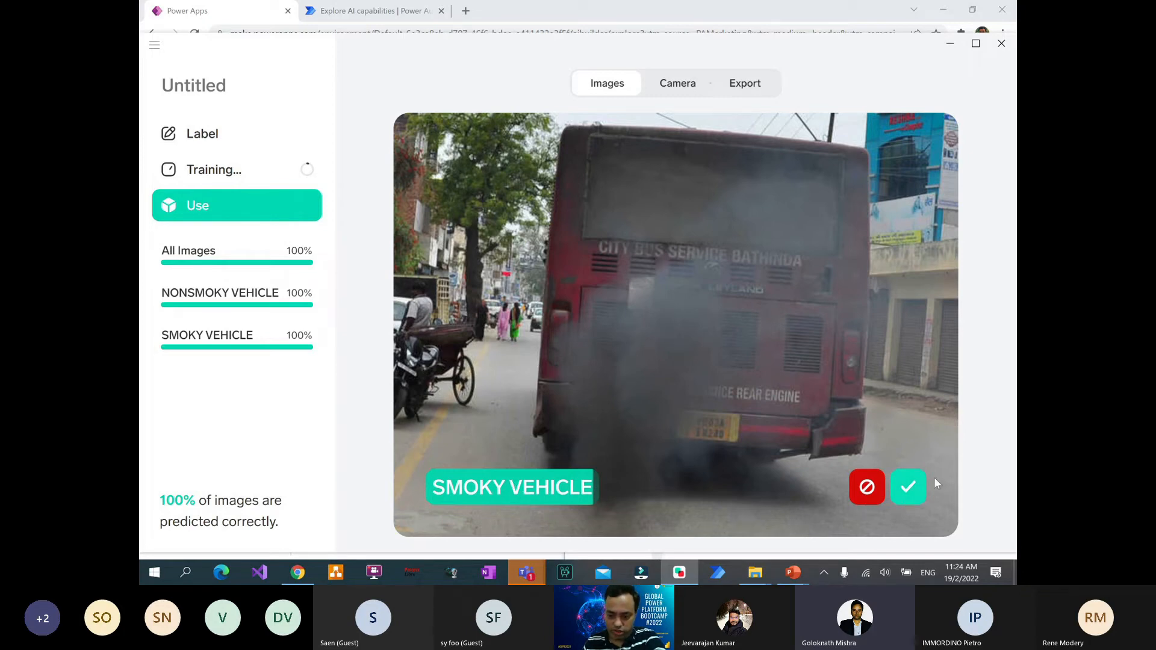
{"action": "left_click", "coordinate": [909, 489]}
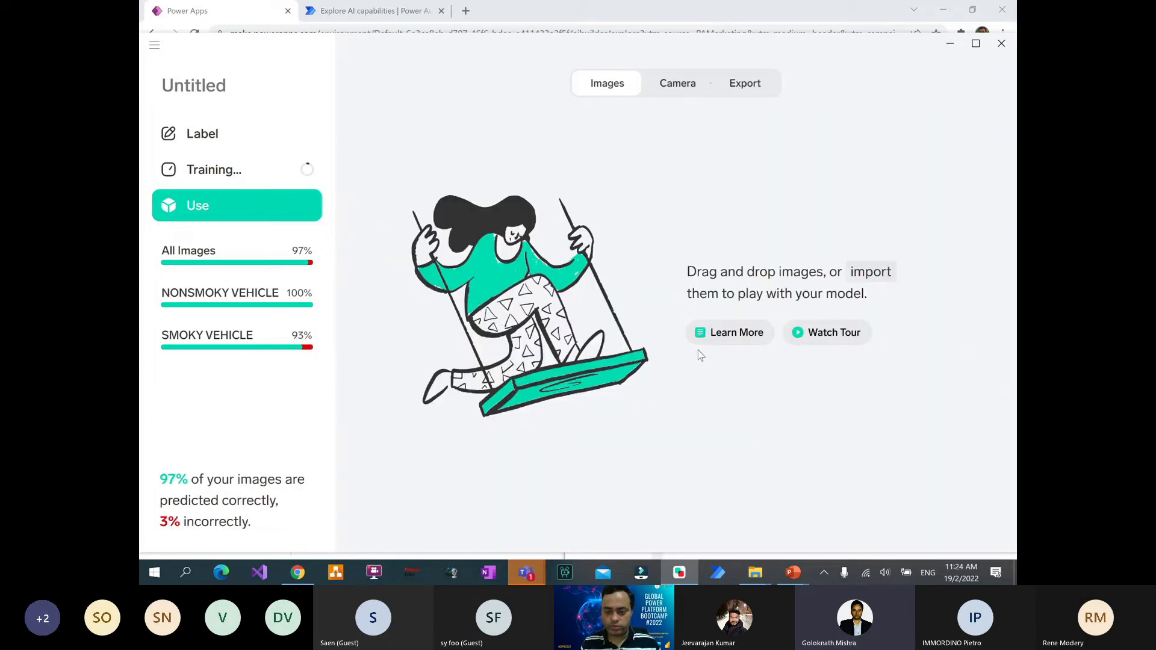
- Drop the Smoky_2 test image into Lobe and accept its SMOKY VEHICLE prediction
{"action": "key", "text": "alt+Tab"}
{"action": "left_click_drag", "start_coordinate": [957, 293], "coordinate": [772, 349]}
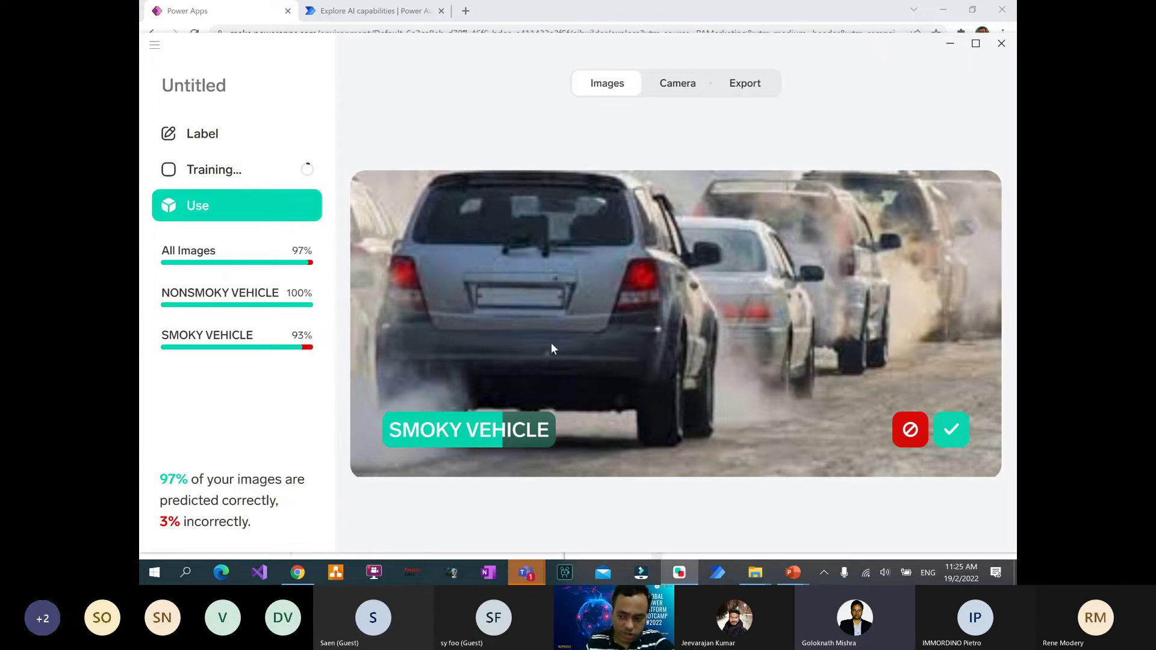
{"action": "left_click", "coordinate": [952, 429]}
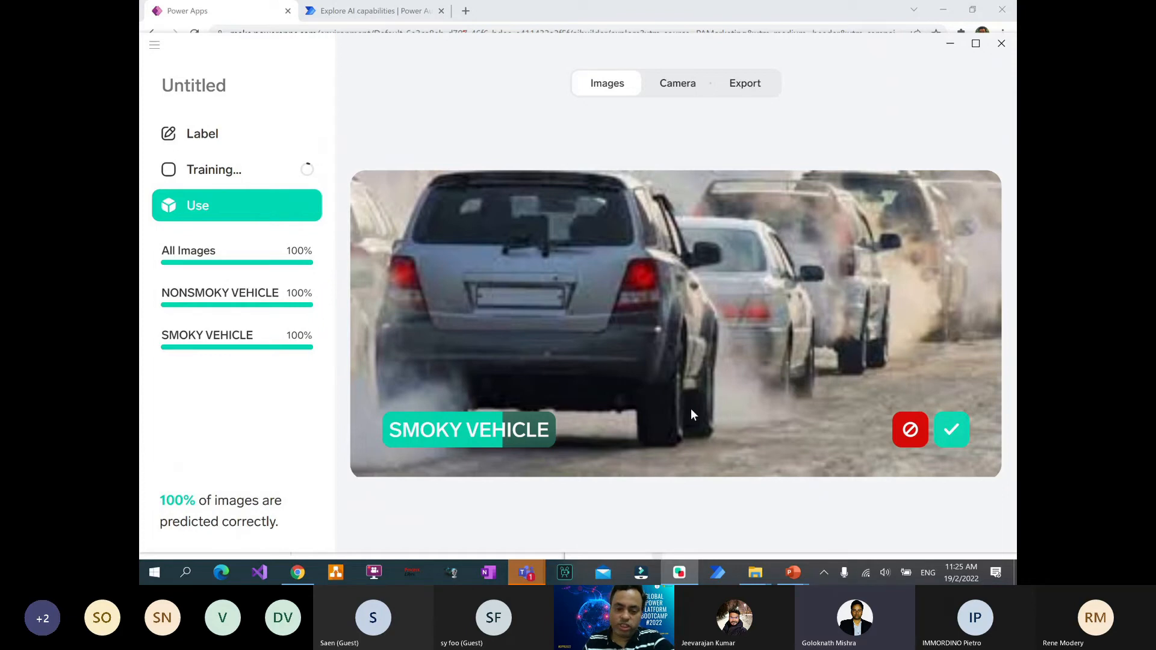
{"action": "left_click", "coordinate": [950, 429]}
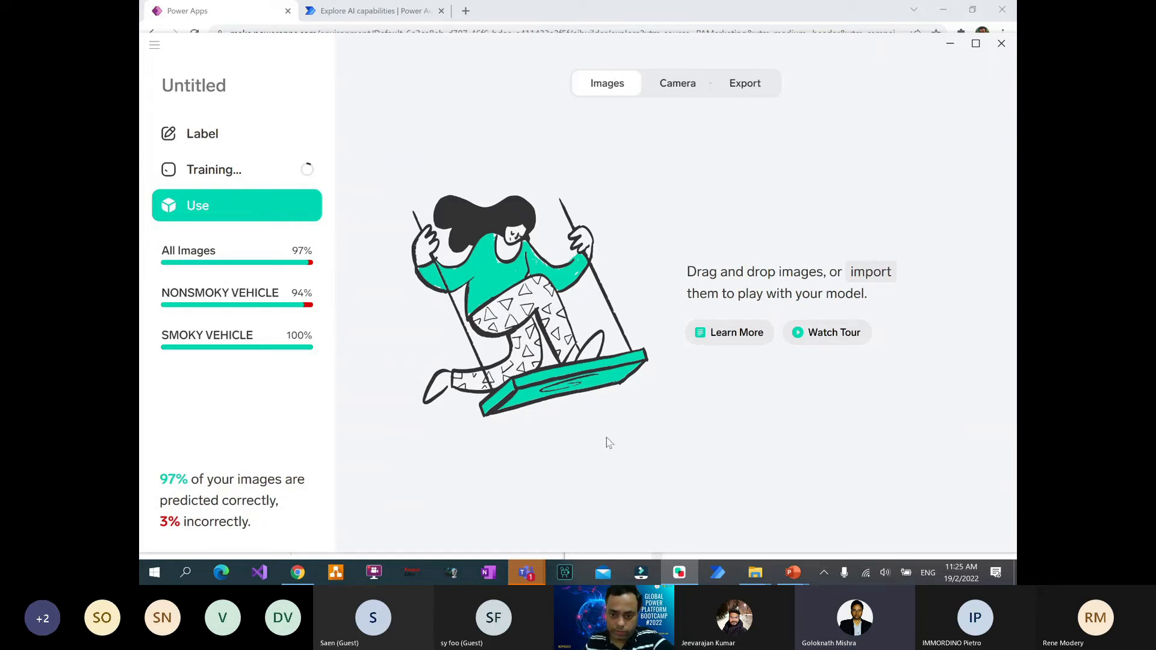
- Bring up the Teams meeting window, then minimize it to return to Lobe's Use page
{"action": "mouse_move", "coordinate": [535, 578]}
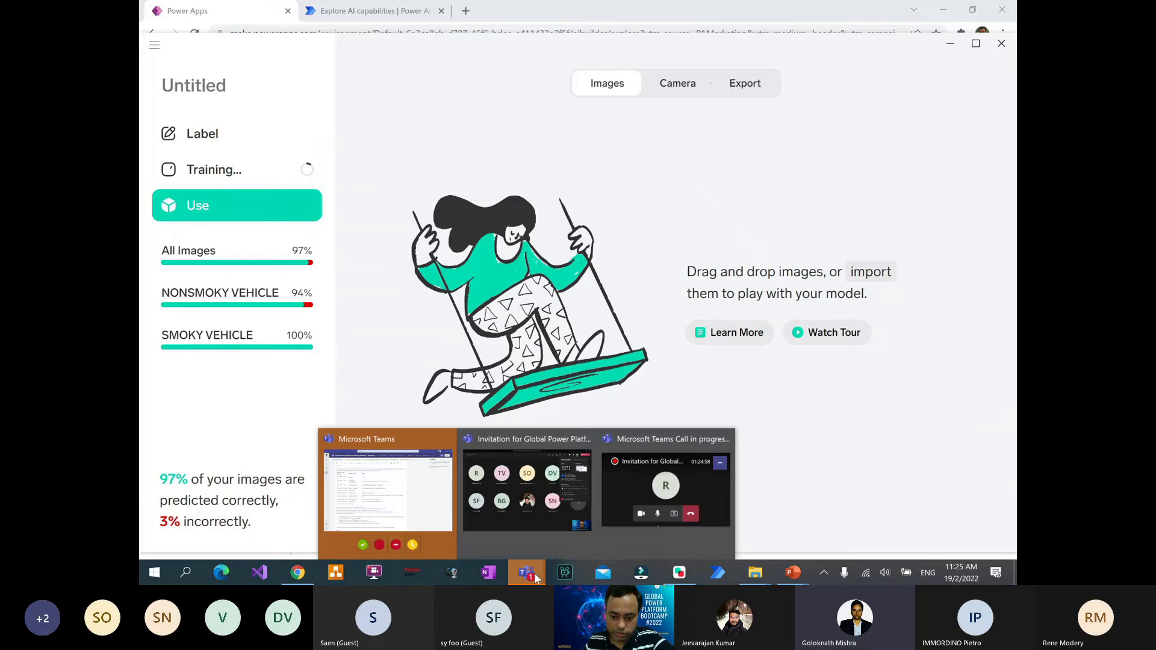
{"action": "left_click", "coordinate": [525, 515]}
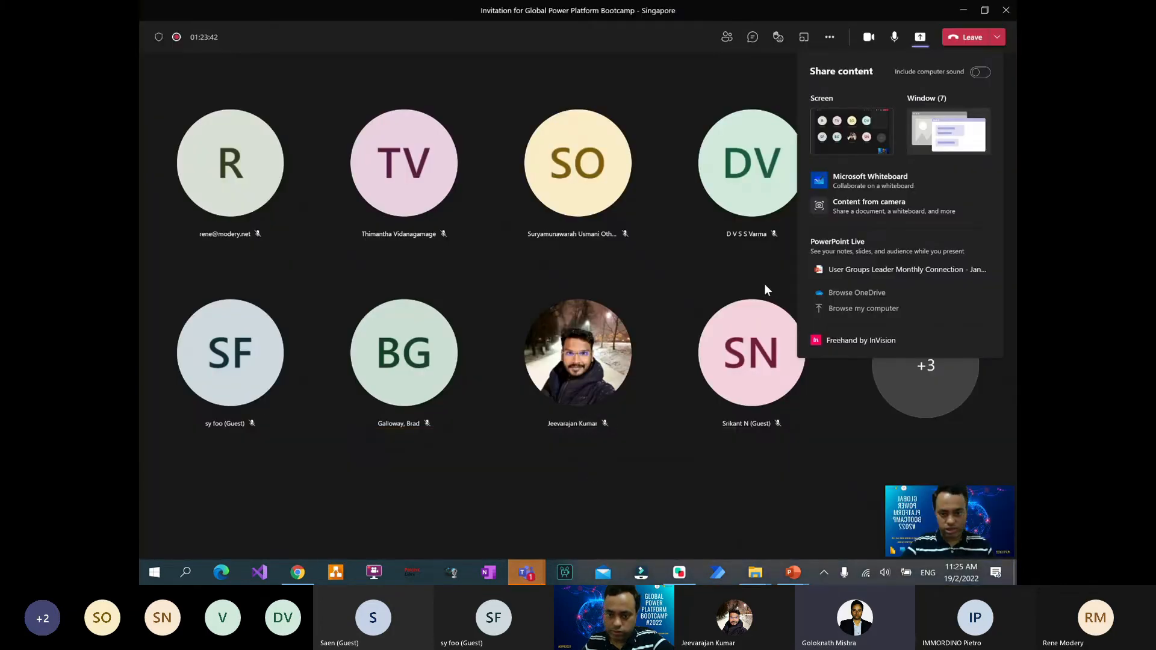
{"action": "left_click", "coordinate": [754, 39]}
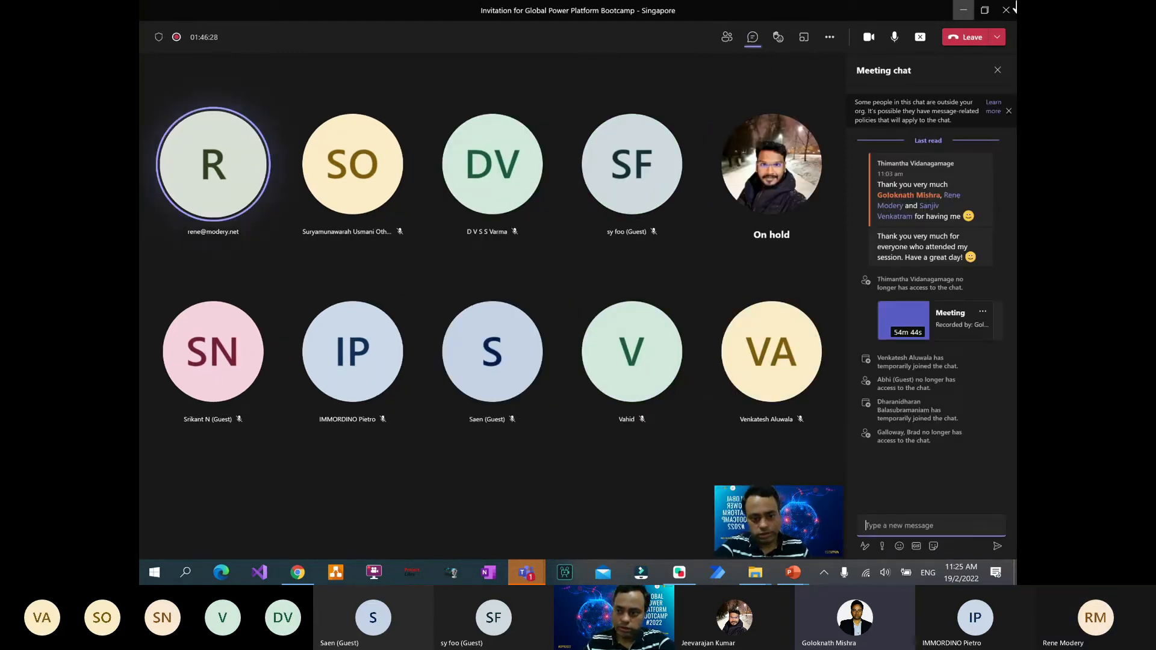
{"action": "left_click", "coordinate": [964, 10]}
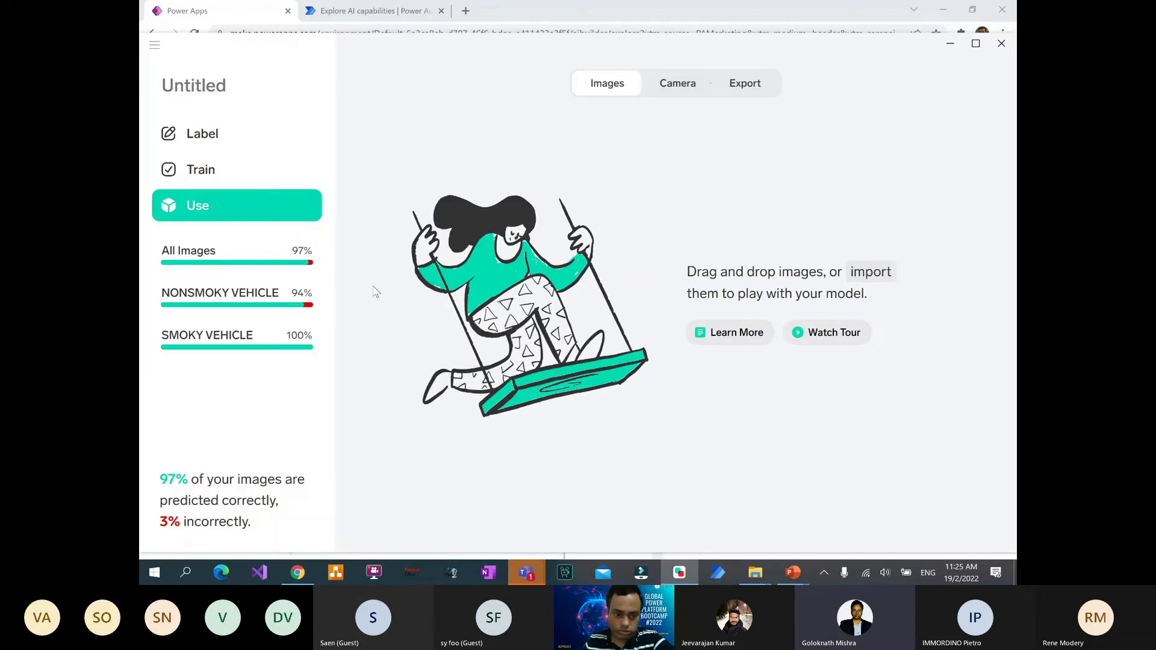
- Browse Lobe's export options and start the Power Platform integration sign-in via Configure
{"action": "left_click", "coordinate": [759, 90]}
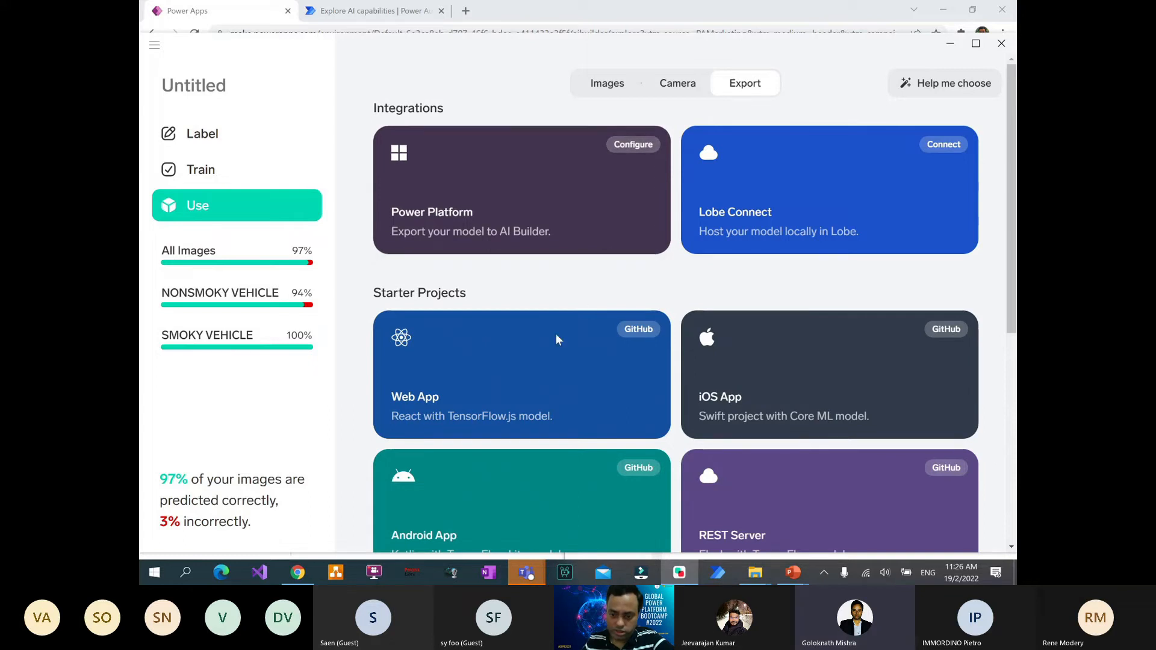
{"action": "scroll", "coordinate": [556, 339], "scroll_direction": "down", "scroll_amount": 3}
{"action": "scroll", "coordinate": [556, 437], "scroll_direction": "down", "scroll_amount": 3}
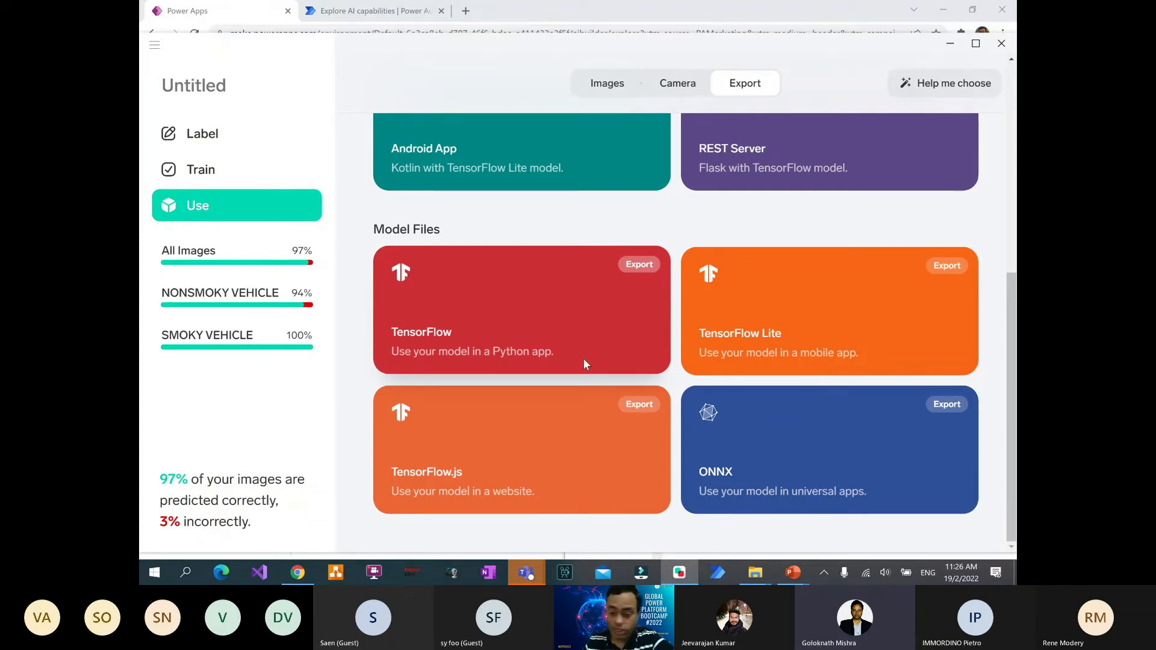
{"action": "scroll", "coordinate": [583, 358], "scroll_direction": "up", "scroll_amount": 4}
{"action": "scroll", "coordinate": [586, 355], "scroll_direction": "up", "scroll_amount": 3}
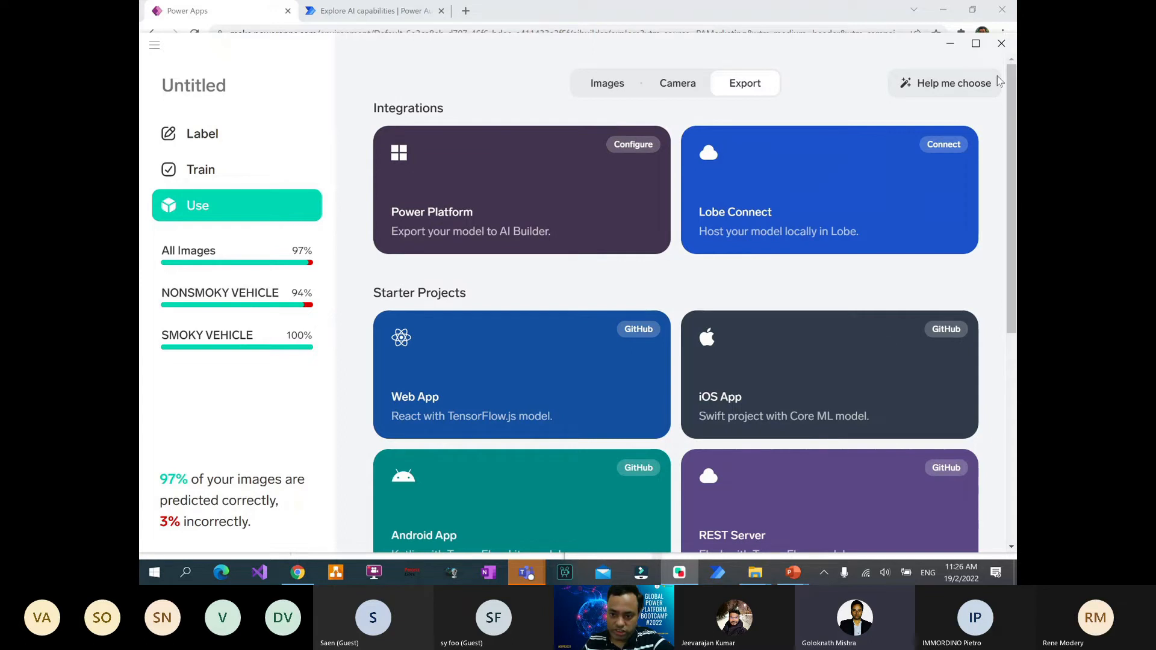
{"action": "left_click", "coordinate": [628, 148]}
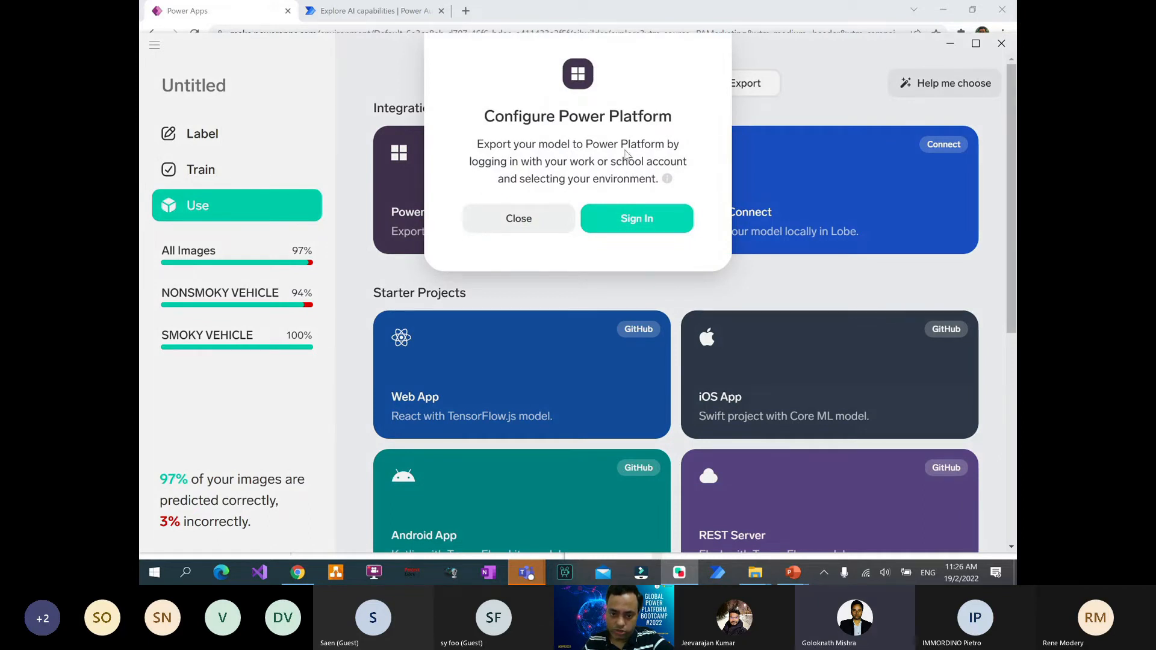
{"action": "left_click", "coordinate": [646, 221]}
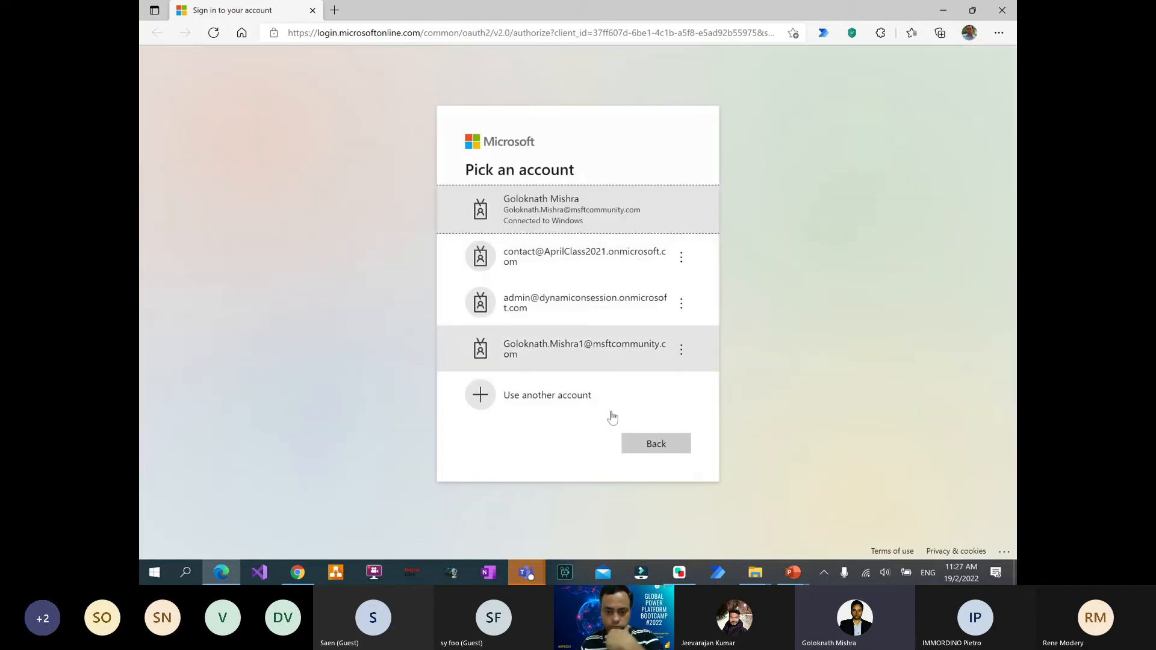
- Sign in with the work account password and a texted verification code, then hand back to Lobe
{"action": "left_click", "coordinate": [603, 257]}
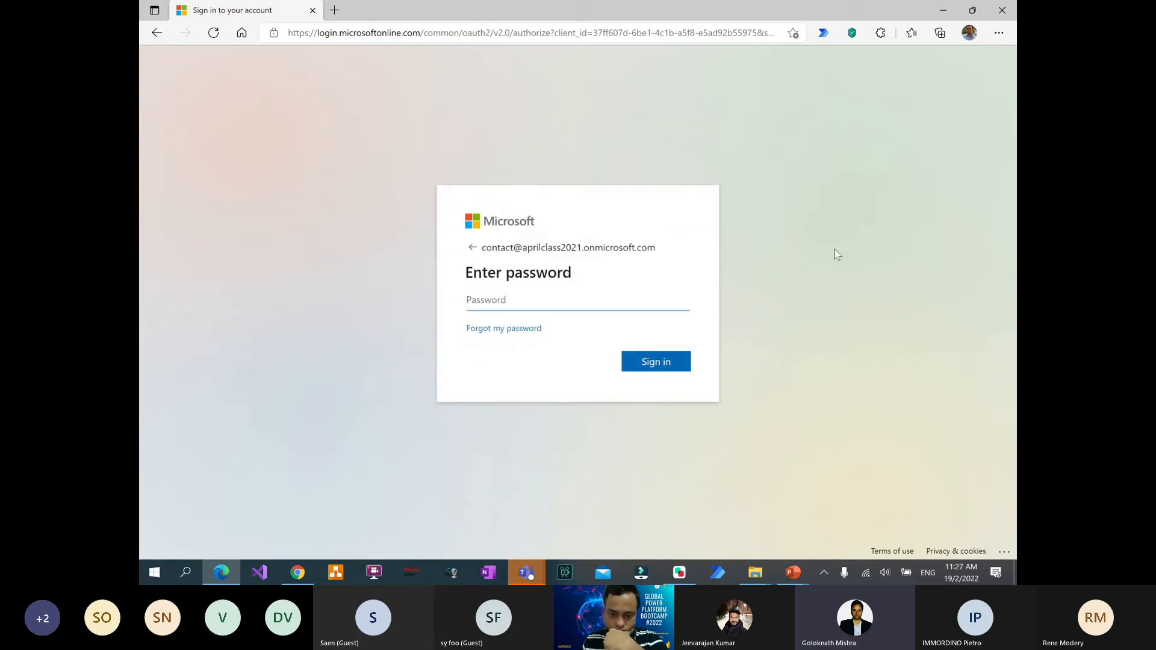
{"action": "type", "text": "••••••••"}
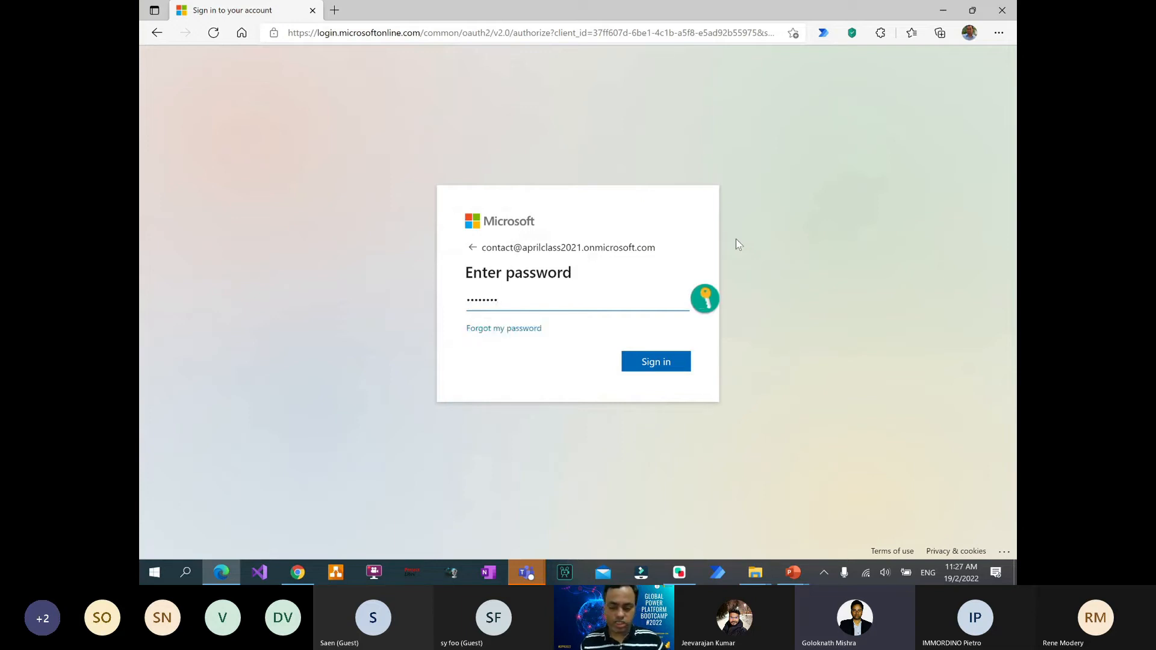
{"action": "left_click", "coordinate": [668, 360]}
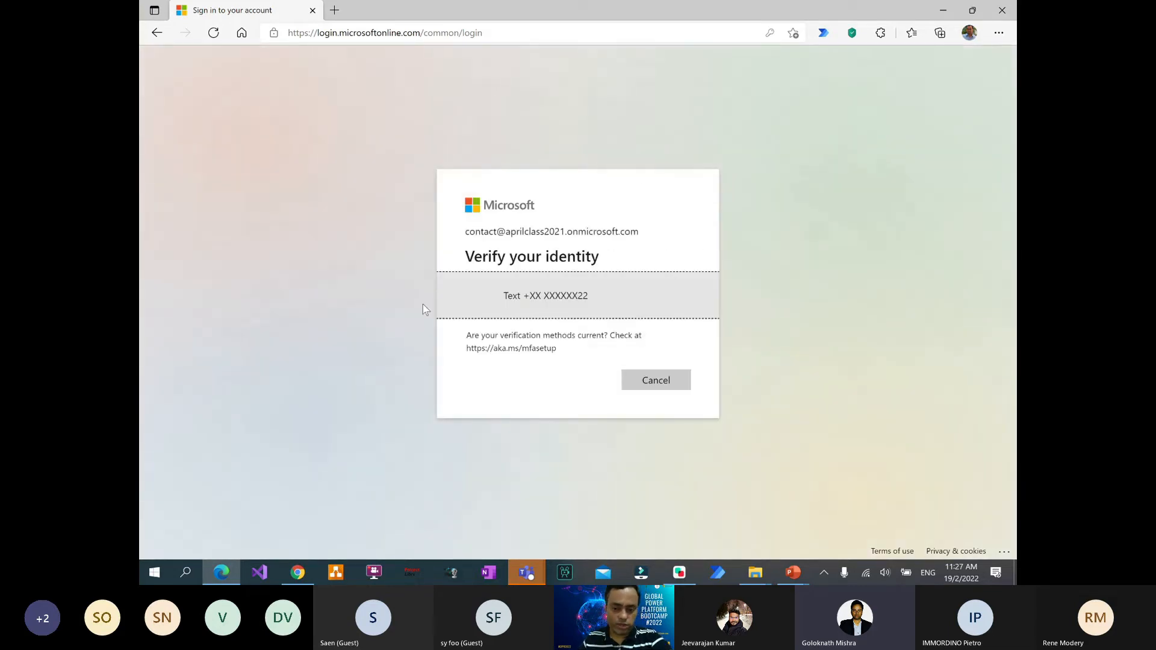
{"action": "left_click", "coordinate": [543, 291]}
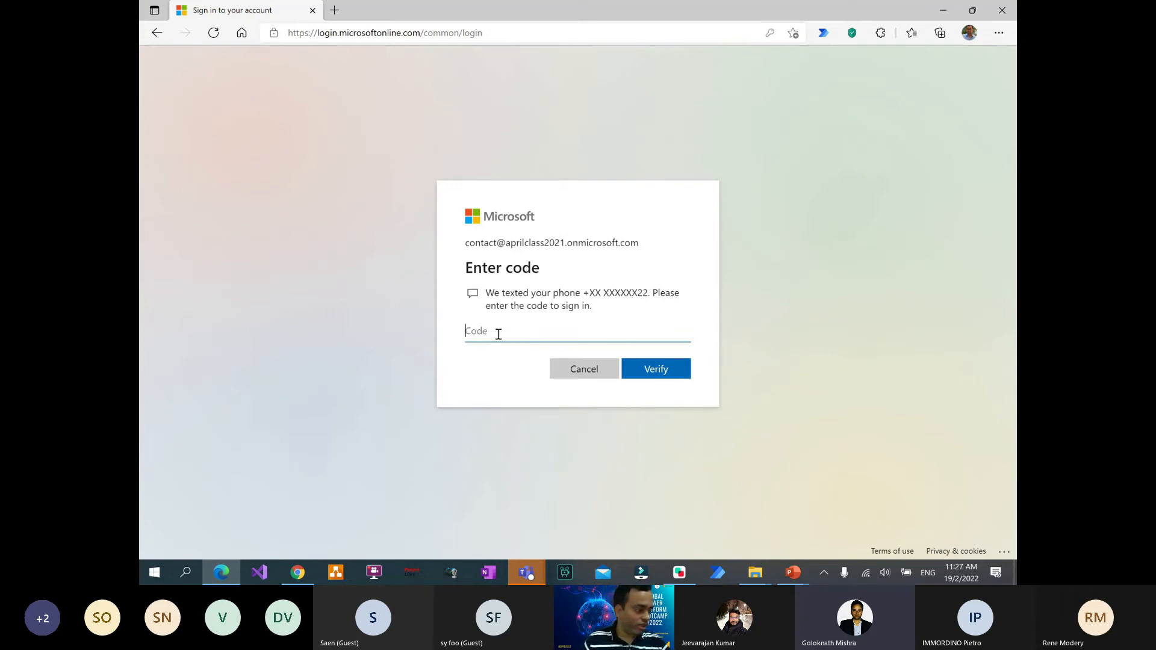
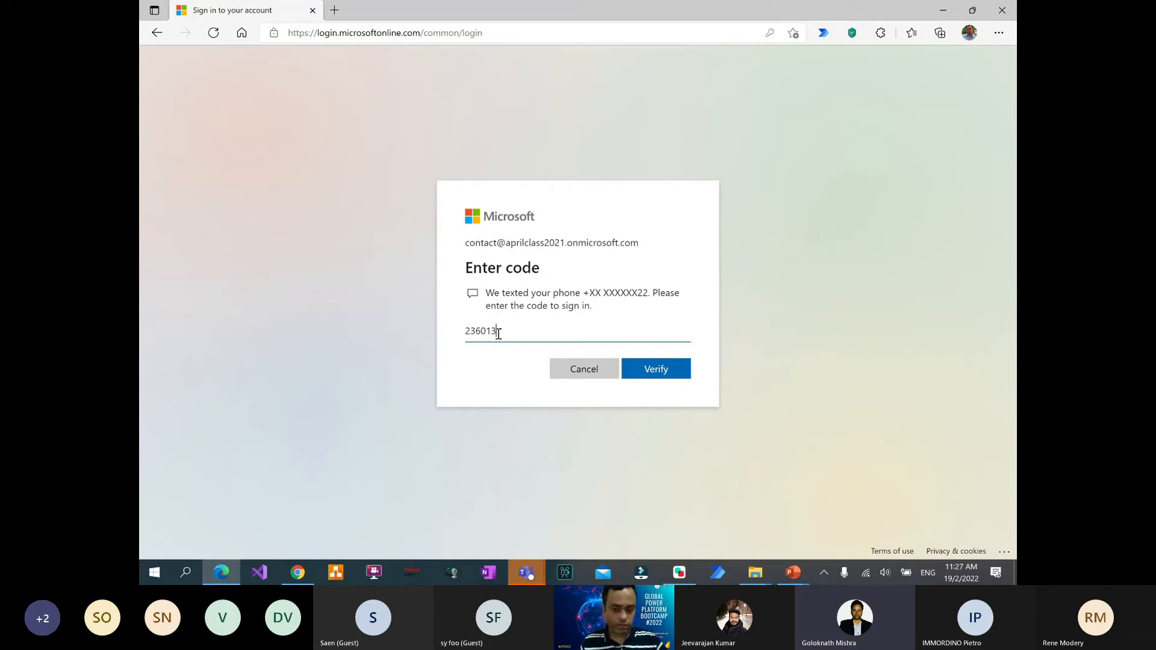
{"action": "left_click", "coordinate": [655, 367]}
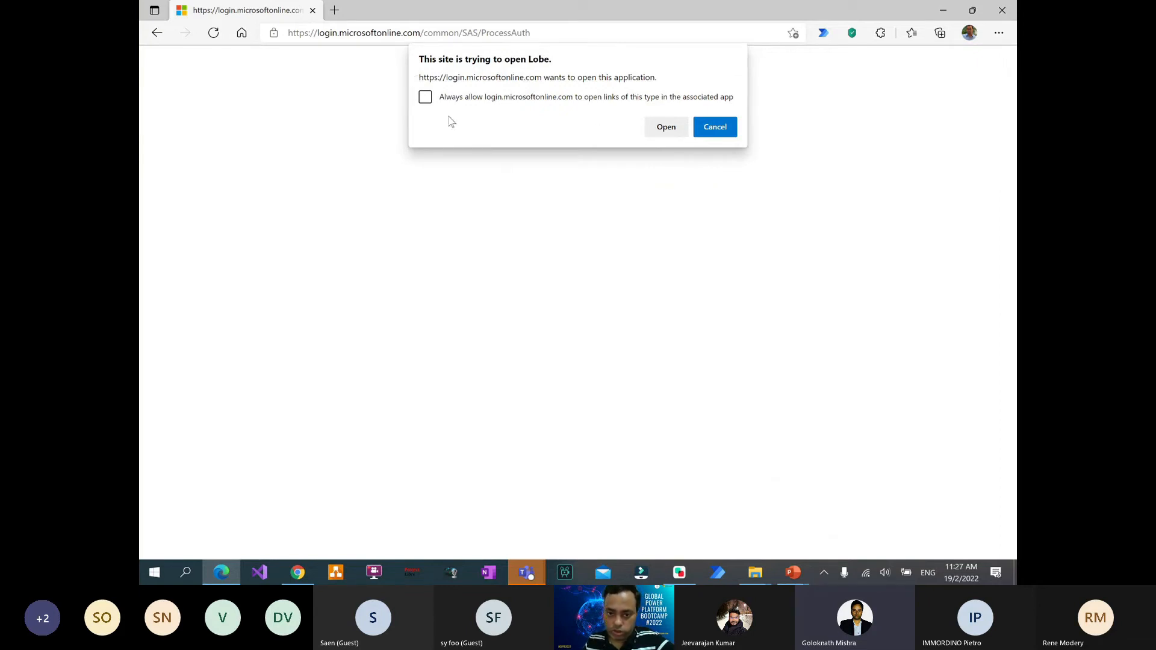
{"action": "left_click", "coordinate": [667, 128]}
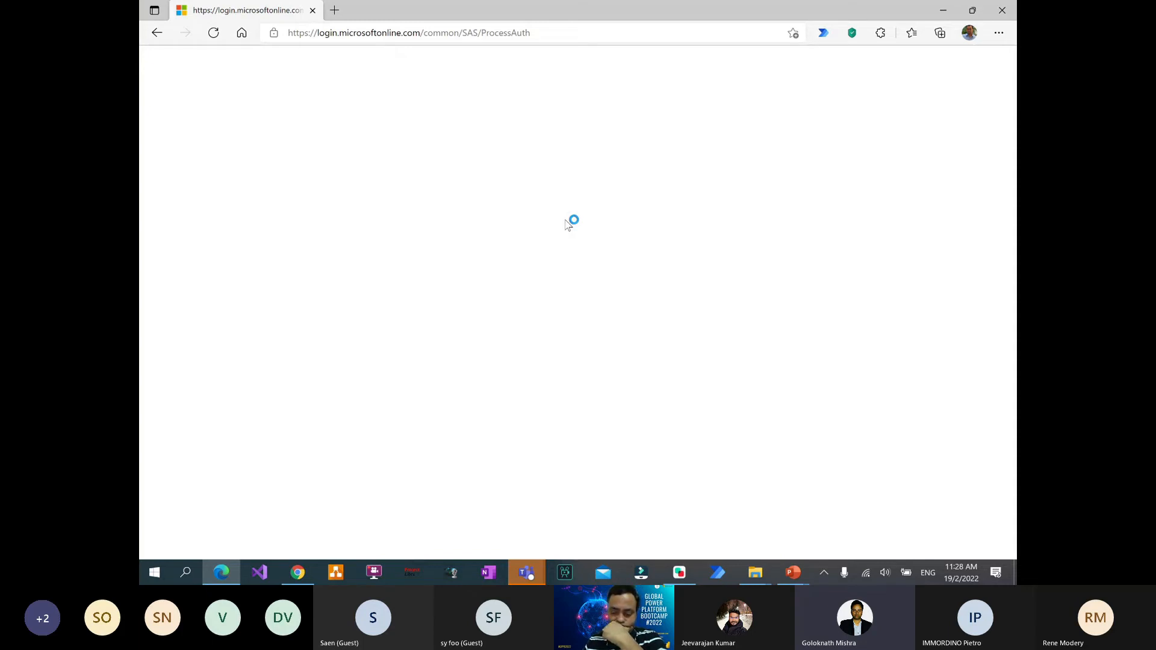
- Return to the signed-in Lobe, close the Power Platform export panel, and select the project name
{"action": "left_click", "coordinate": [682, 573]}
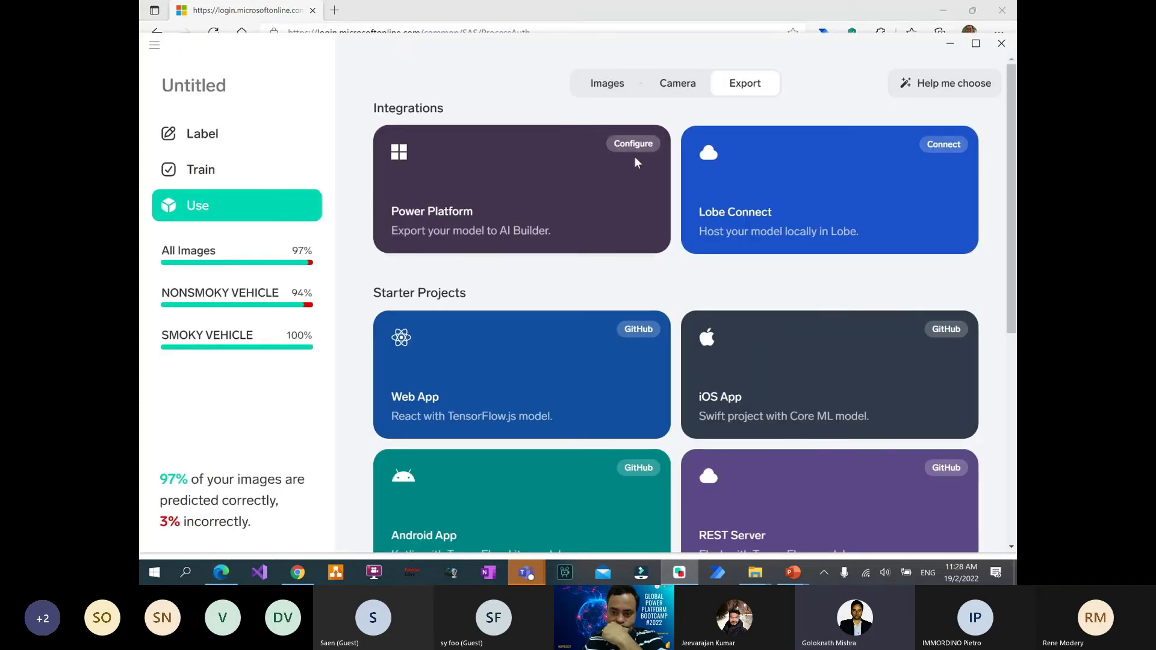
{"action": "left_click", "coordinate": [942, 51]}
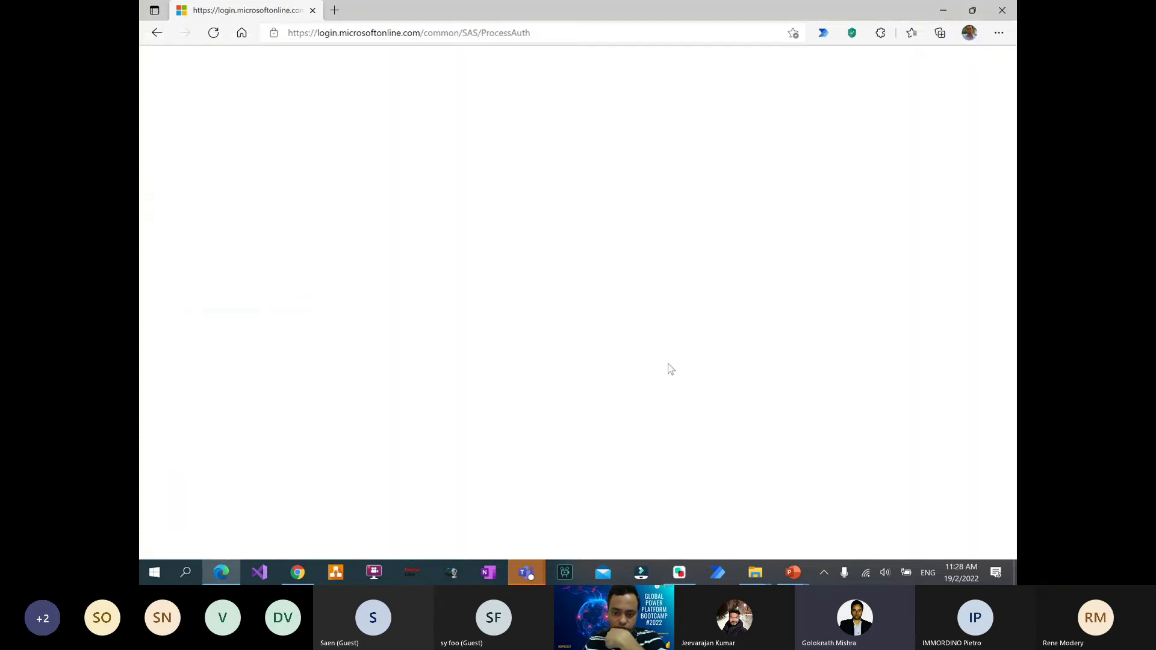
{"action": "left_click", "coordinate": [679, 573]}
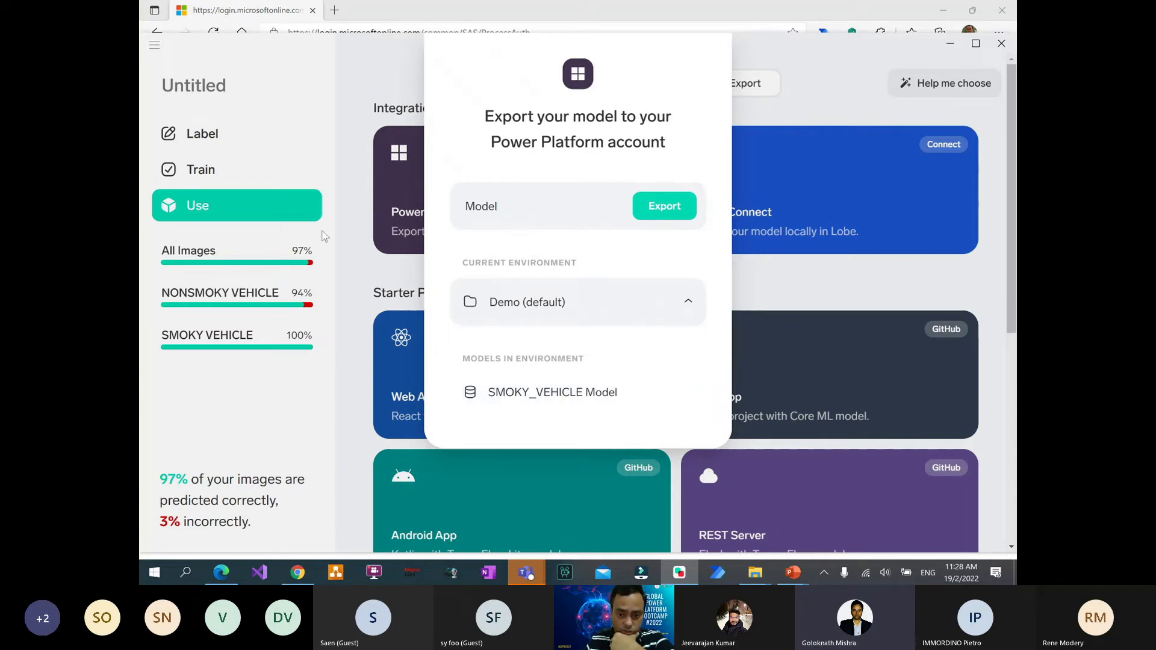
{"action": "left_click", "coordinate": [841, 84]}
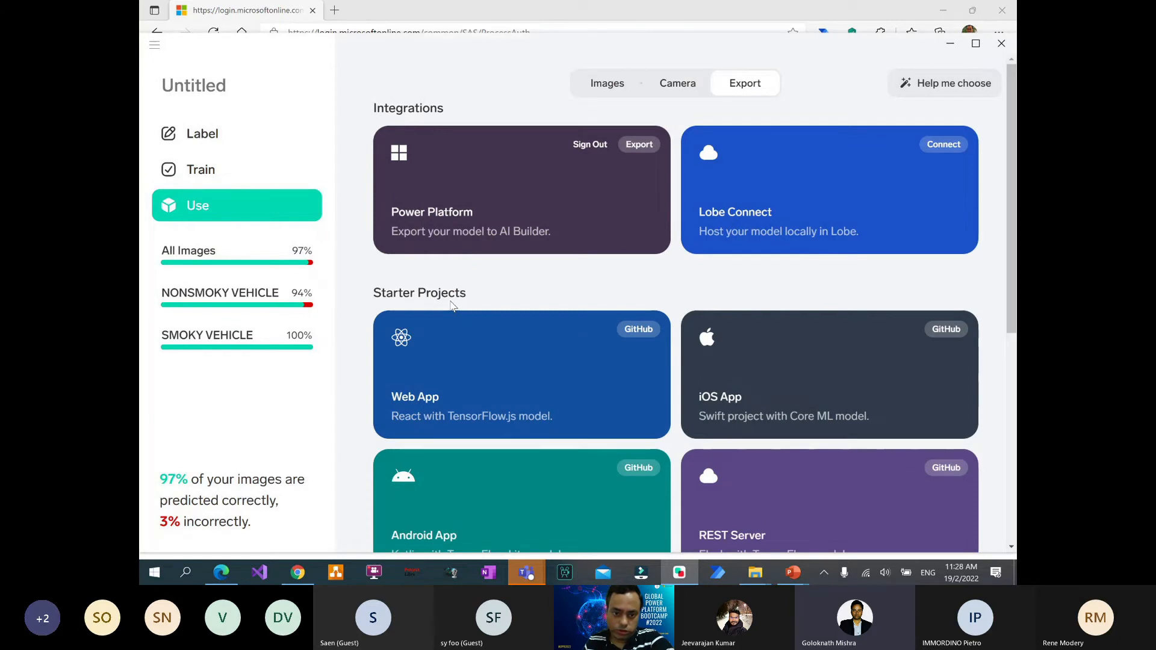
{"action": "left_click", "coordinate": [204, 85]}
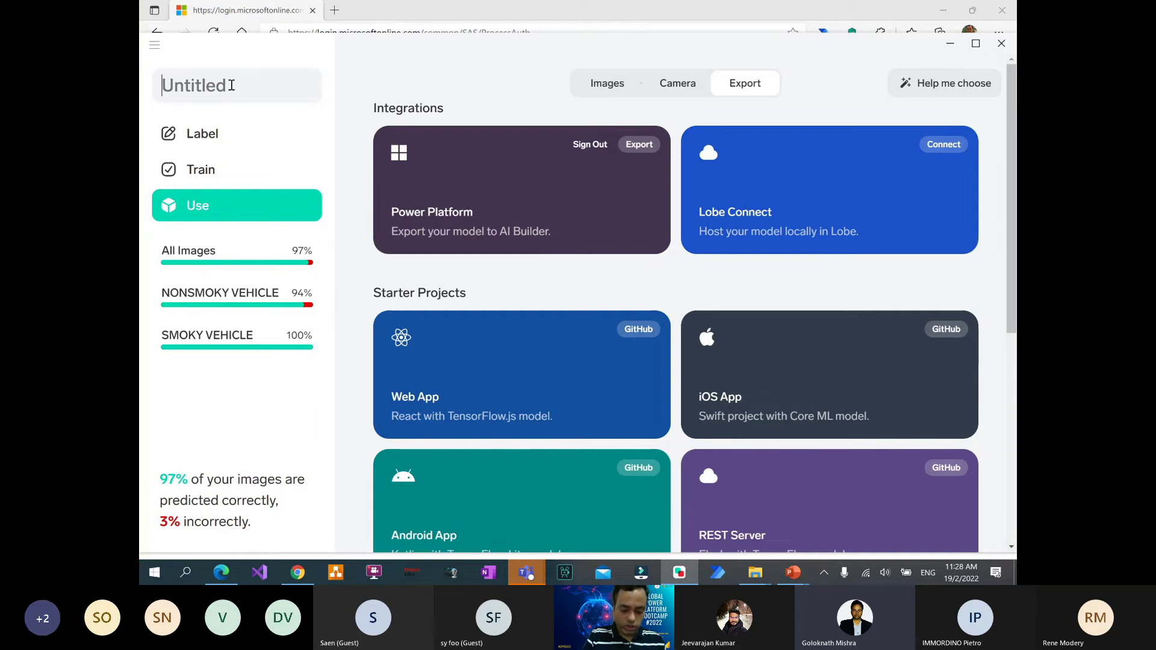
- Name the project SMOKY_TEST, review Label, Train and Use, and reopen the Power Platform export
{"action": "type", "text": "SMOKY"}
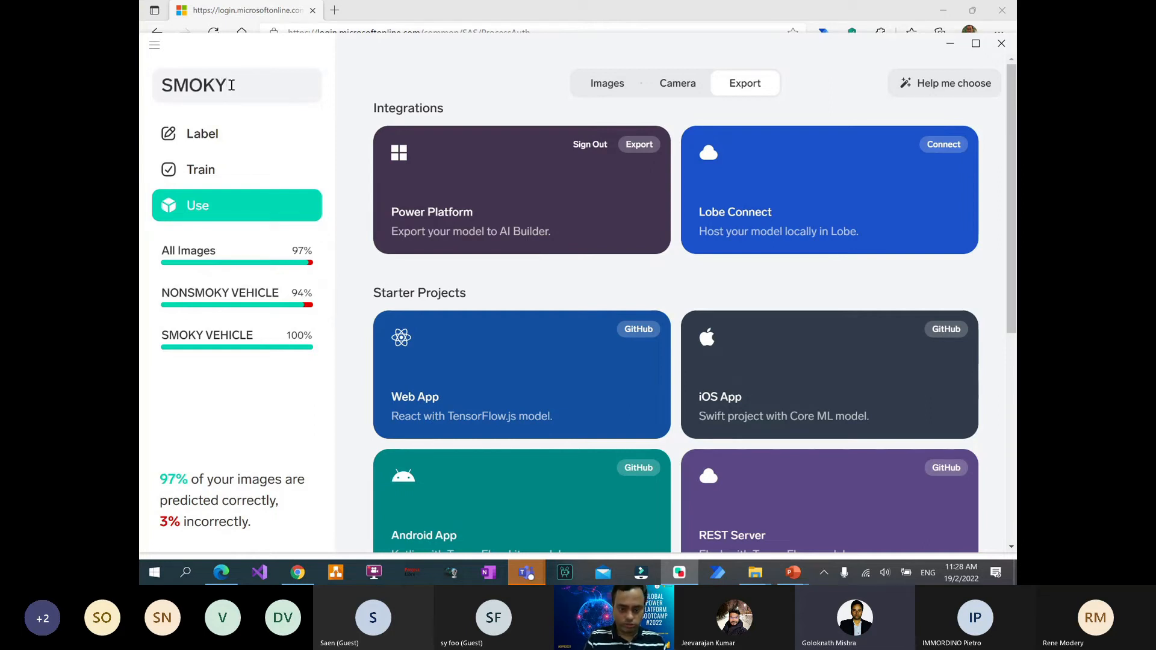
{"action": "type", "text": " TEST"}
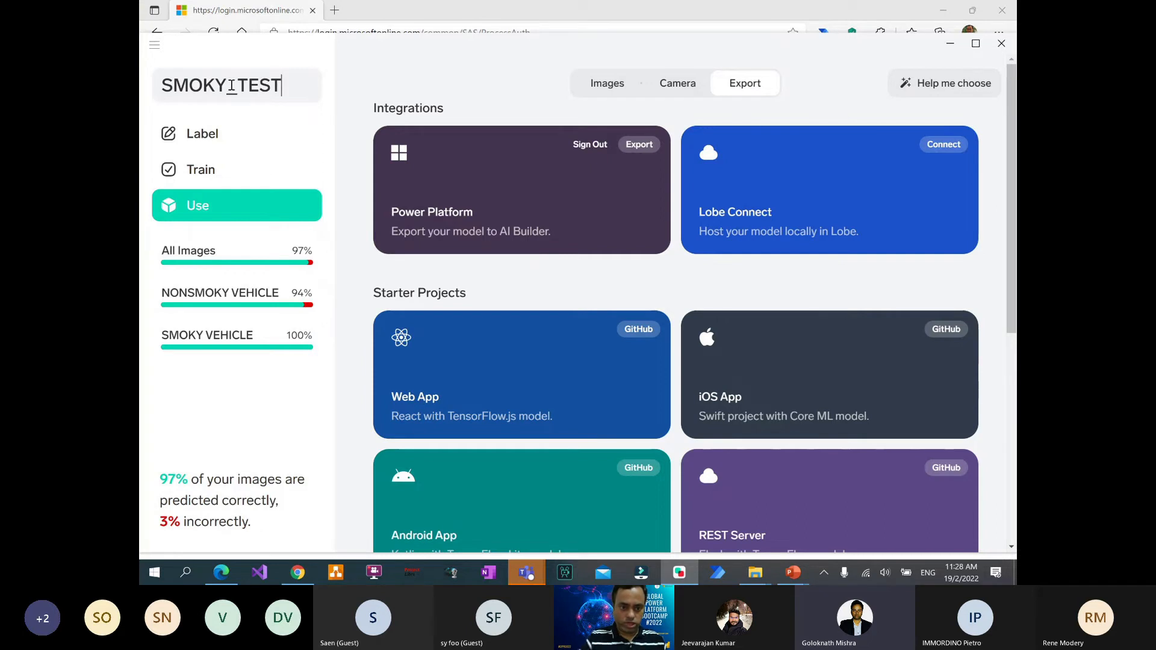
{"action": "key", "text": "Return"}
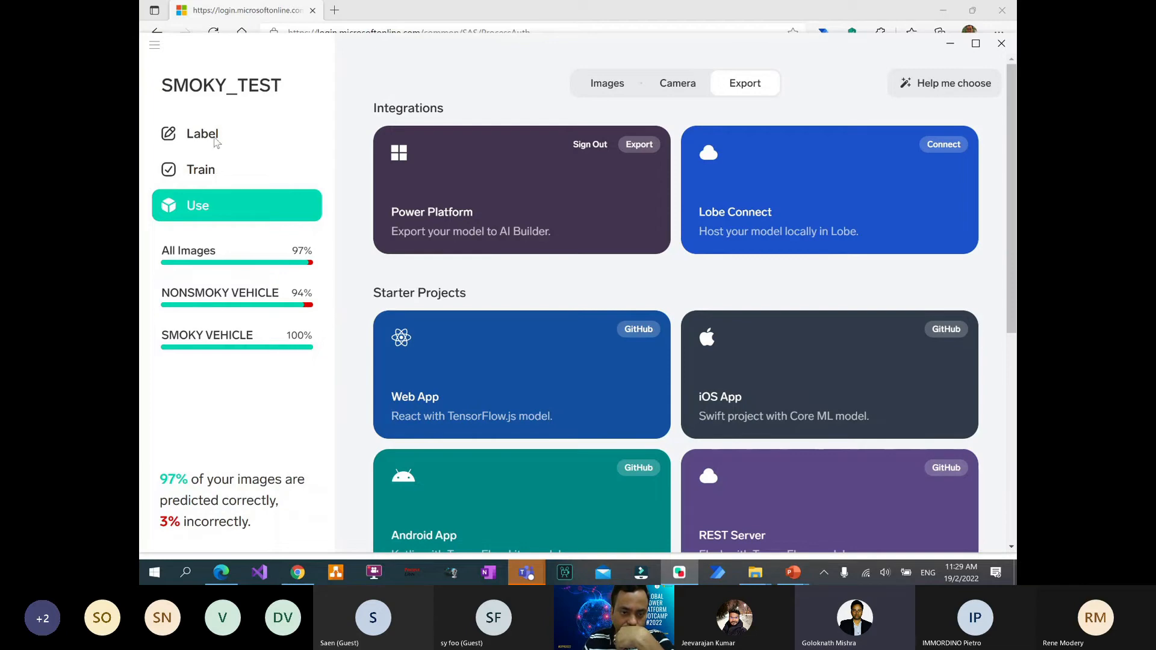
{"action": "left_click", "coordinate": [213, 136]}
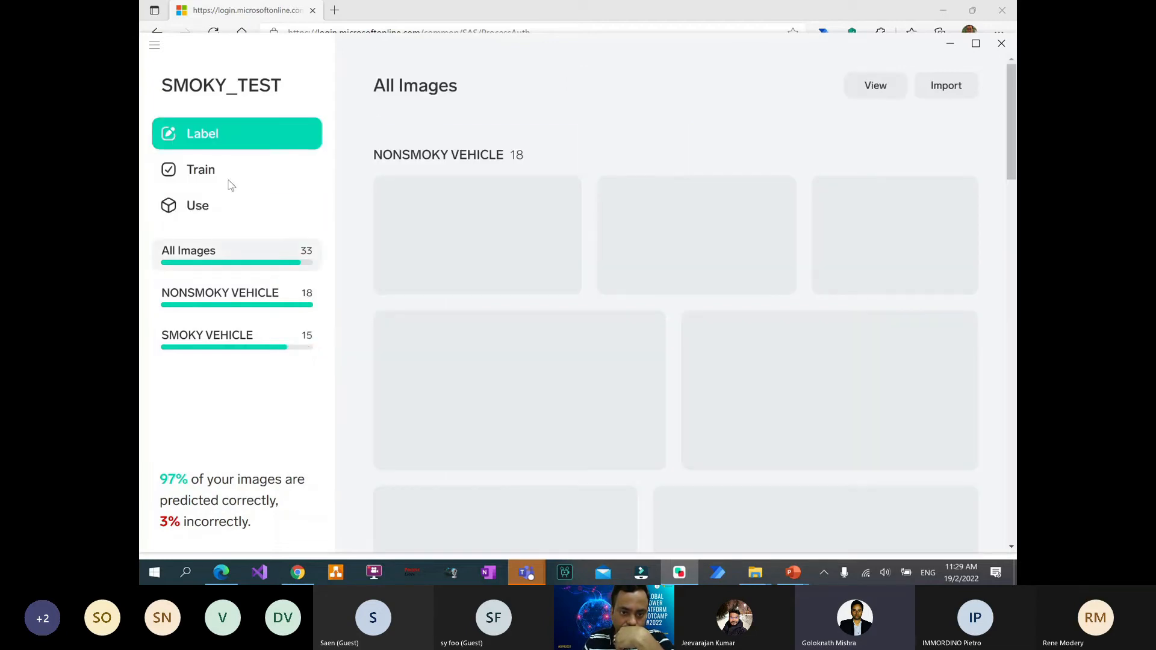
{"action": "left_click", "coordinate": [229, 182]}
{"action": "left_click", "coordinate": [216, 207]}
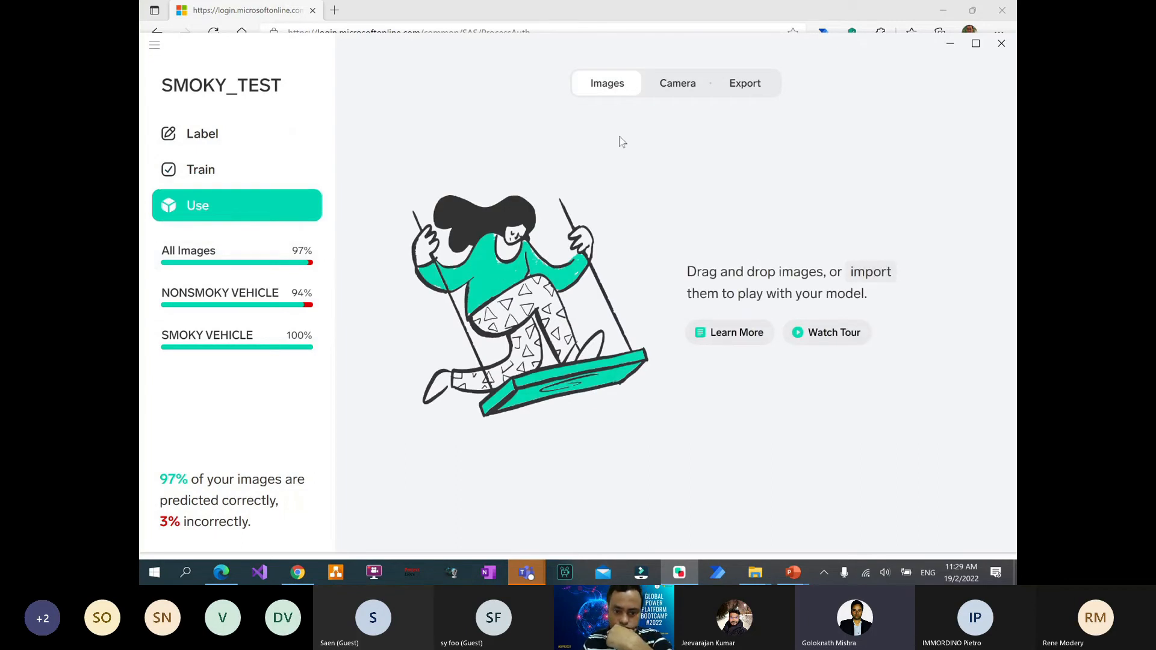
{"action": "left_click", "coordinate": [745, 83]}
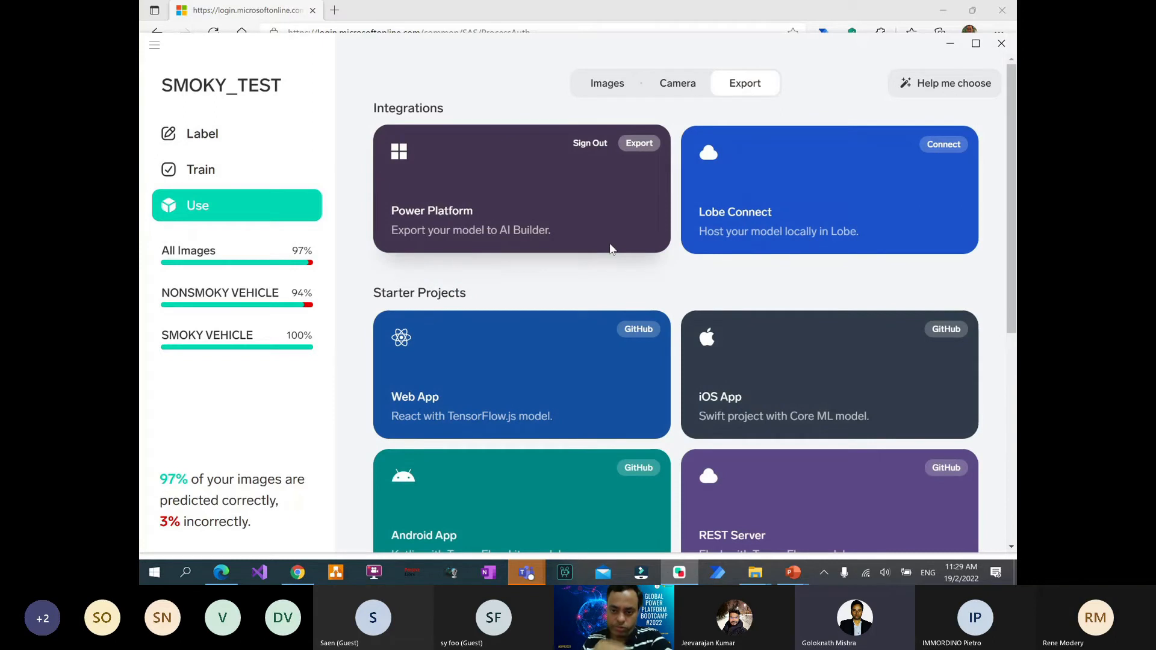
{"action": "left_click", "coordinate": [639, 144]}
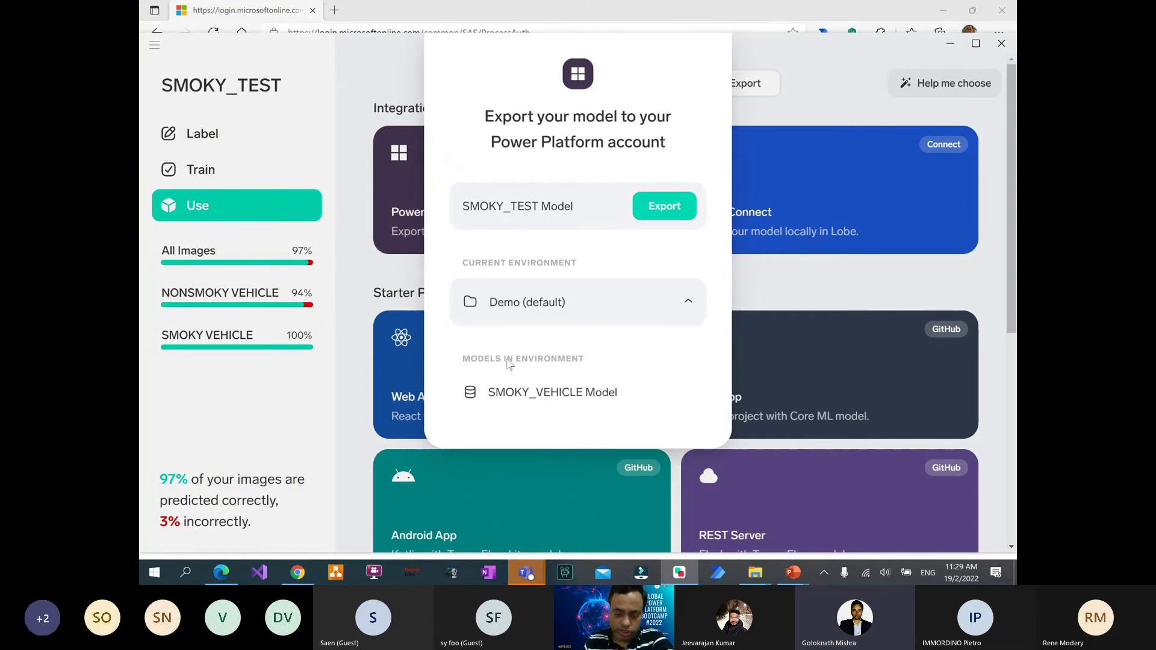
- Check the SMOKY_TEST Model name field, then switch to Power Apps AI Builder in Chrome
{"action": "left_click_drag", "start_coordinate": [486, 207], "coordinate": [598, 207]}
{"action": "left_click", "coordinate": [583, 207]}
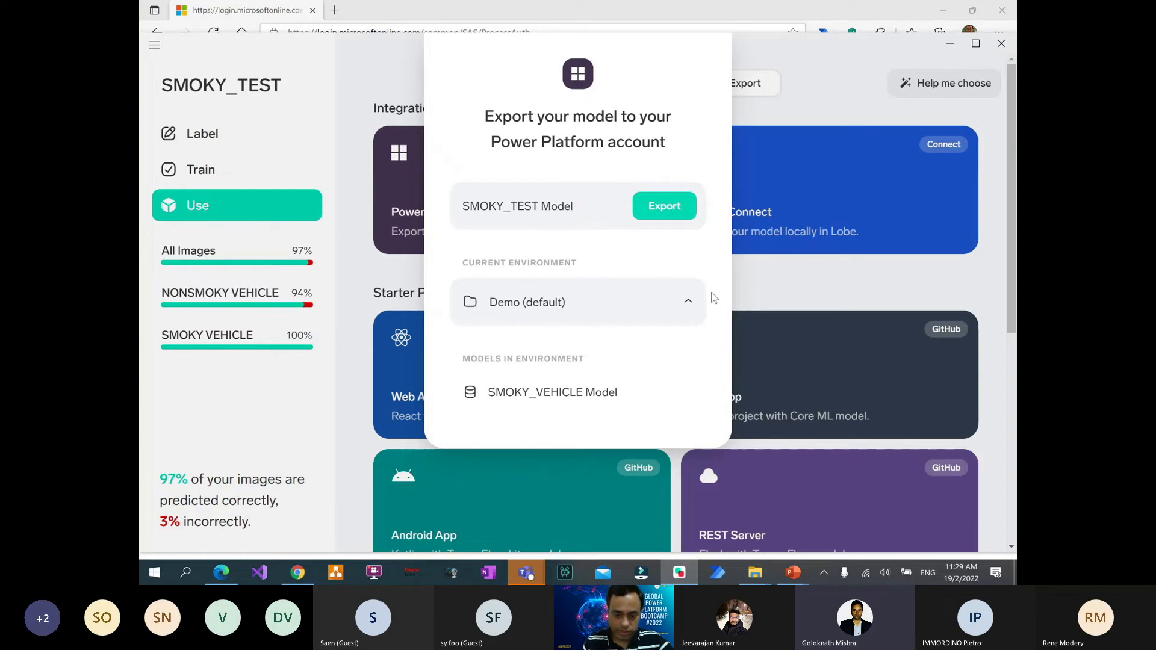
{"action": "left_click", "coordinate": [289, 572]}
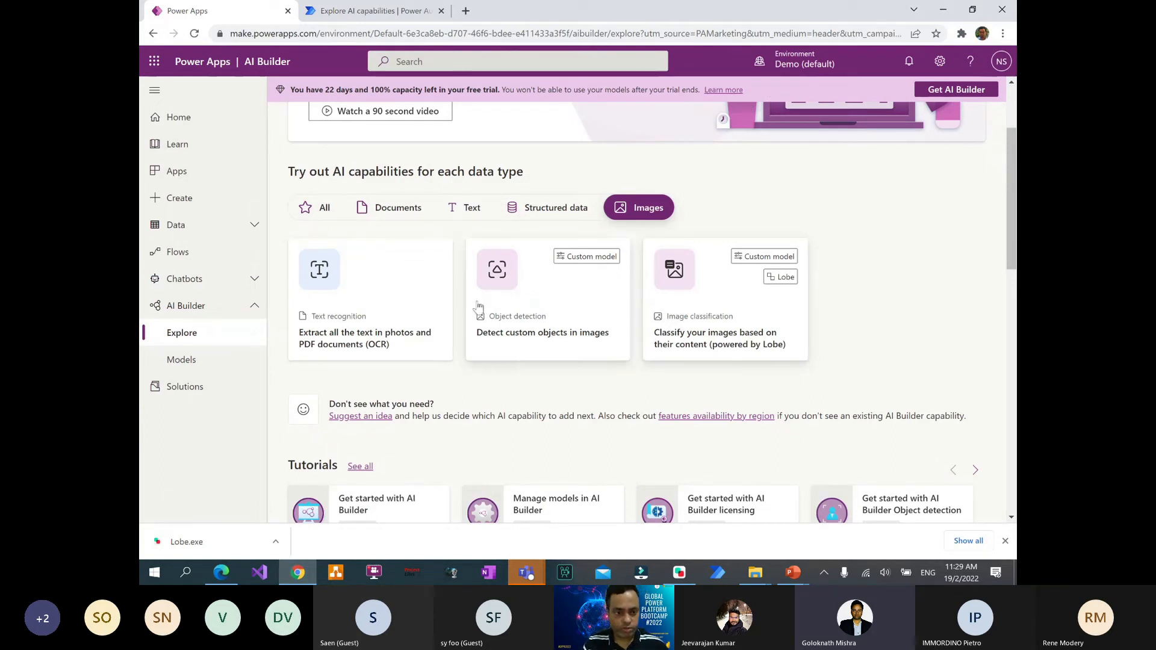
- Check the environment list and the AI Builder Models list, then return to Lobe's export dialog
{"action": "left_click", "coordinate": [821, 71]}
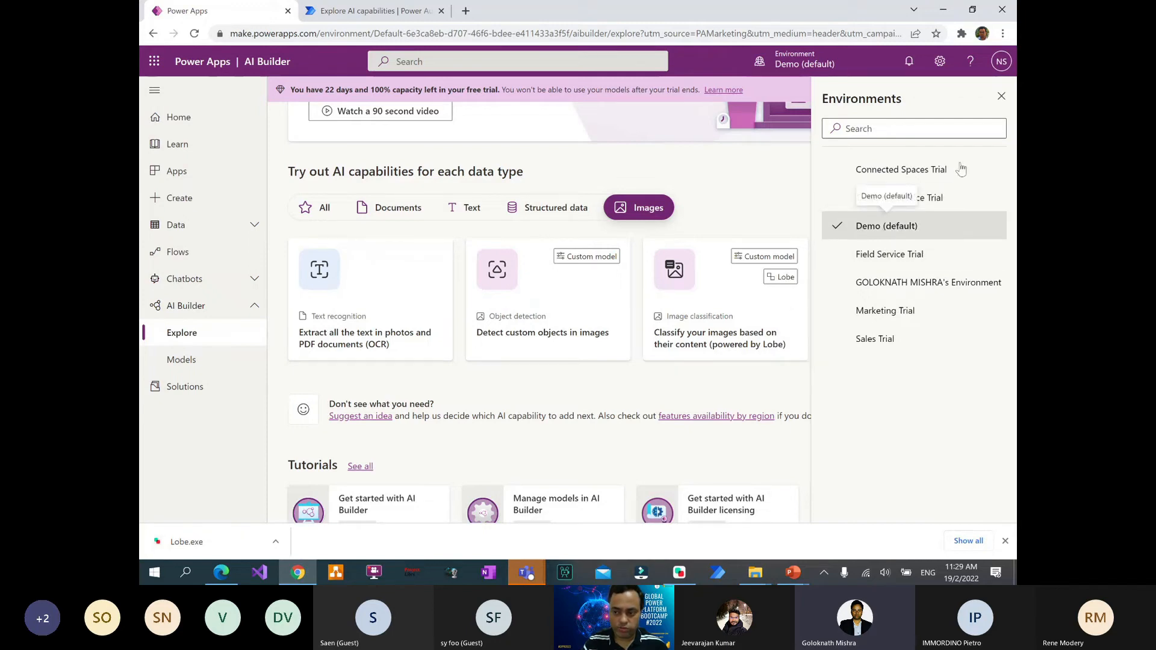
{"action": "left_click", "coordinate": [433, 249]}
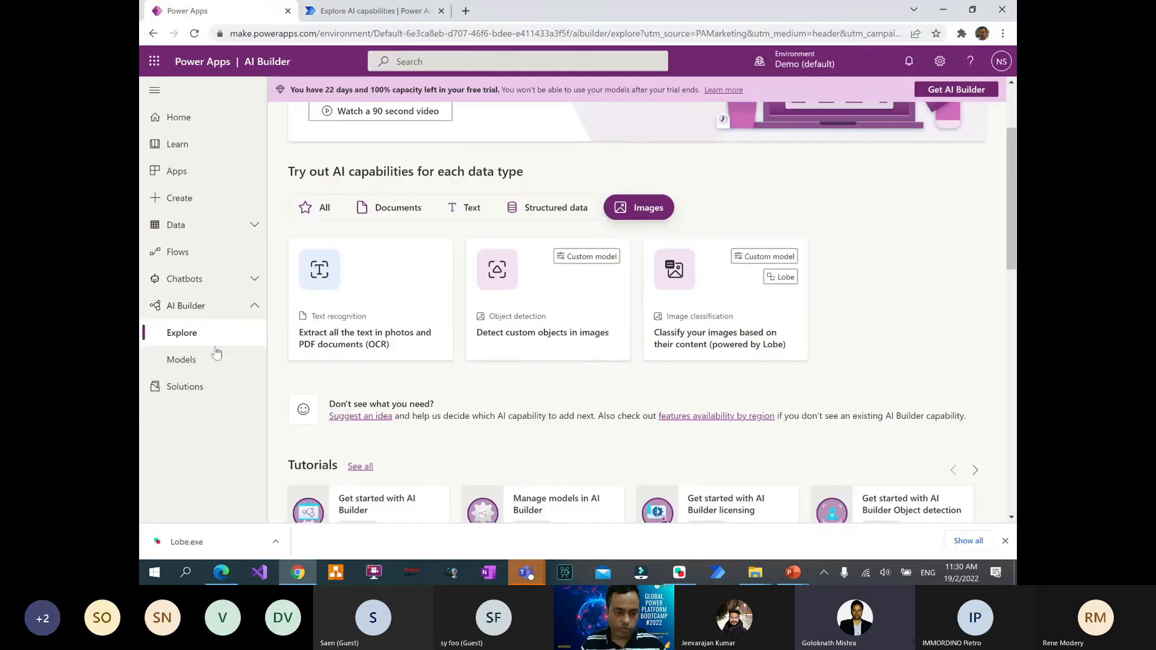
{"action": "left_click", "coordinate": [210, 360]}
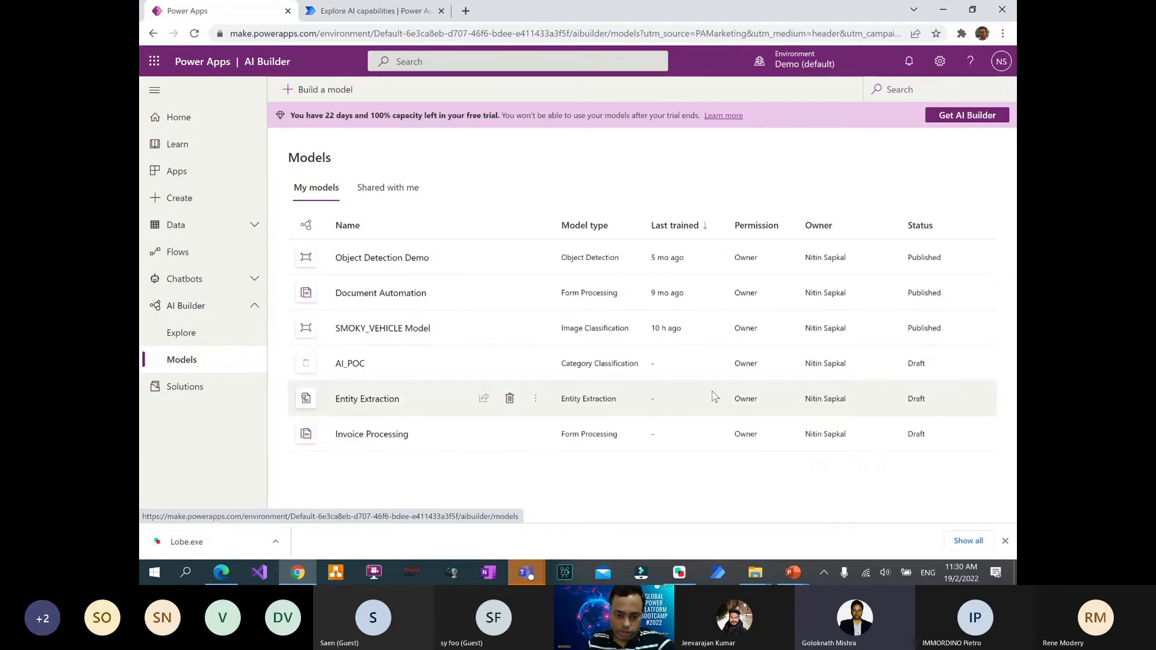
{"action": "left_click", "coordinate": [1004, 541]}
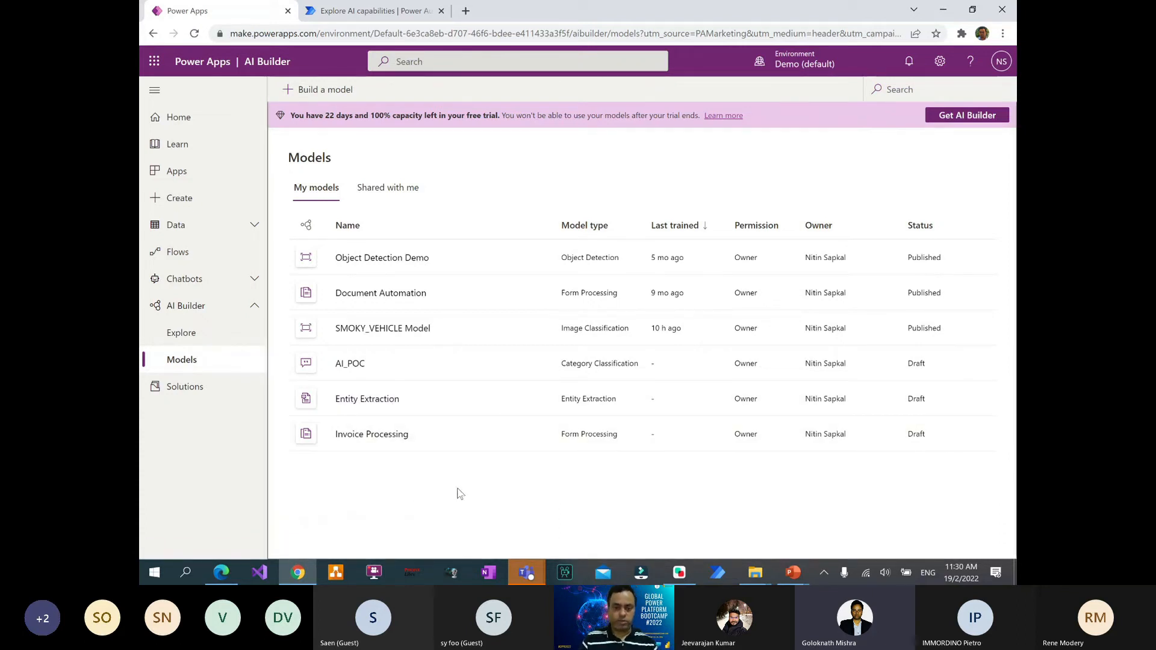
{"action": "key", "text": "alt+Tab"}
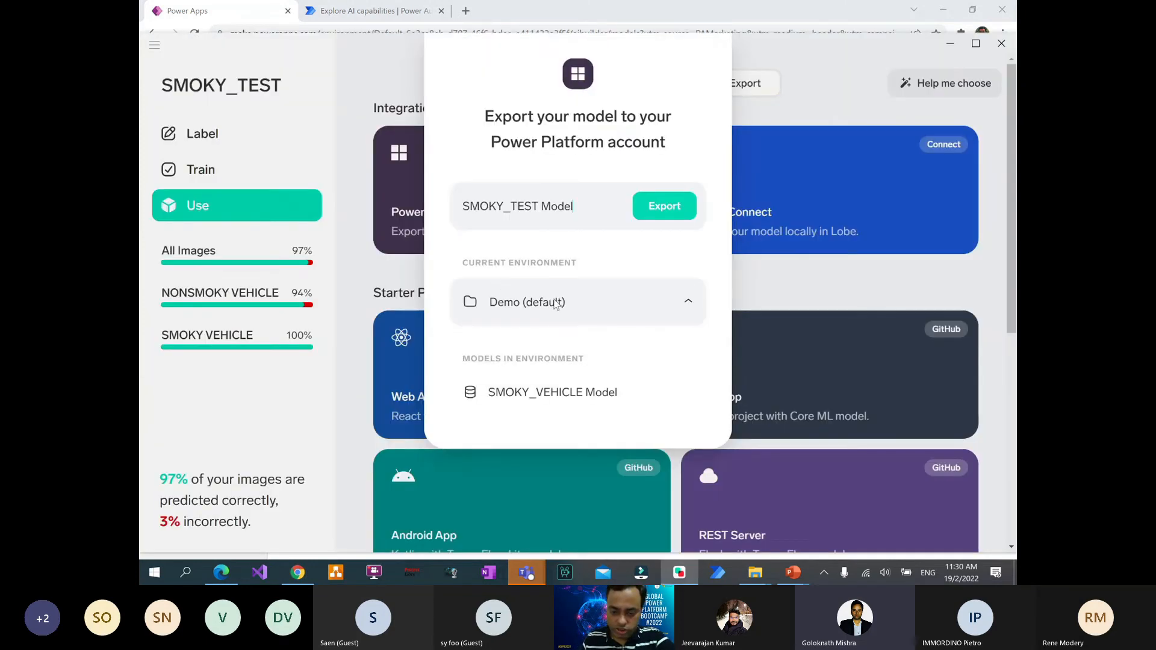
- Keep Demo (default) as the target environment and export SMOKY_TEST Model
{"action": "left_click", "coordinate": [614, 315]}
{"action": "scroll", "coordinate": [604, 421], "scroll_direction": "down", "scroll_amount": 3}
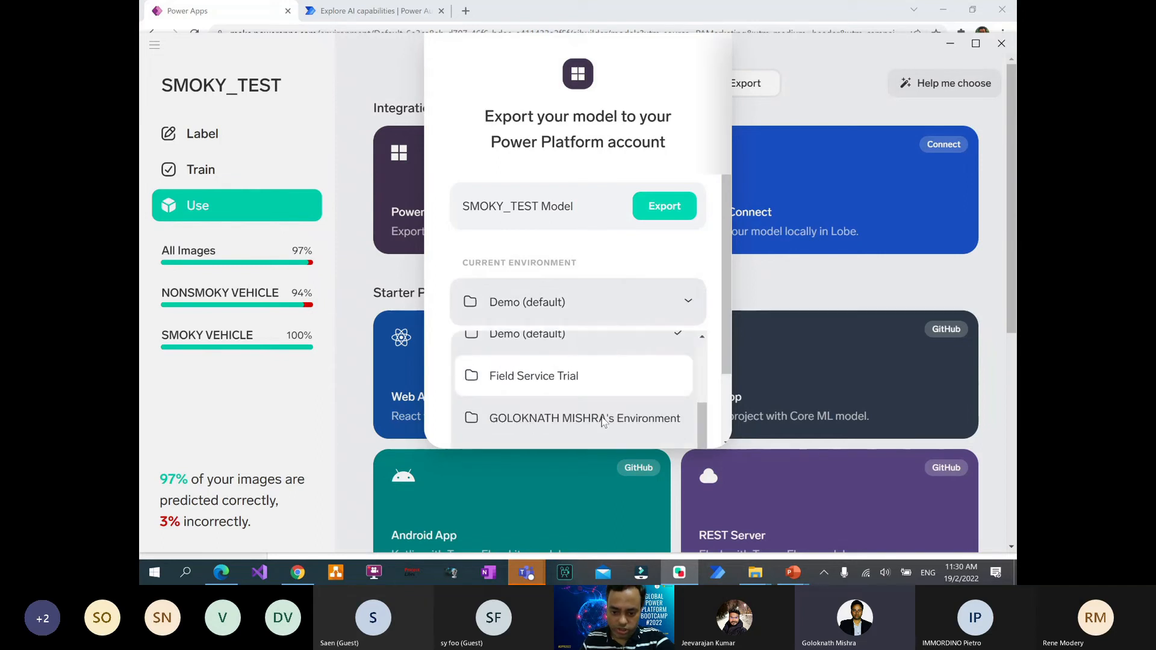
{"action": "scroll", "coordinate": [584, 405], "scroll_direction": "up", "scroll_amount": 2}
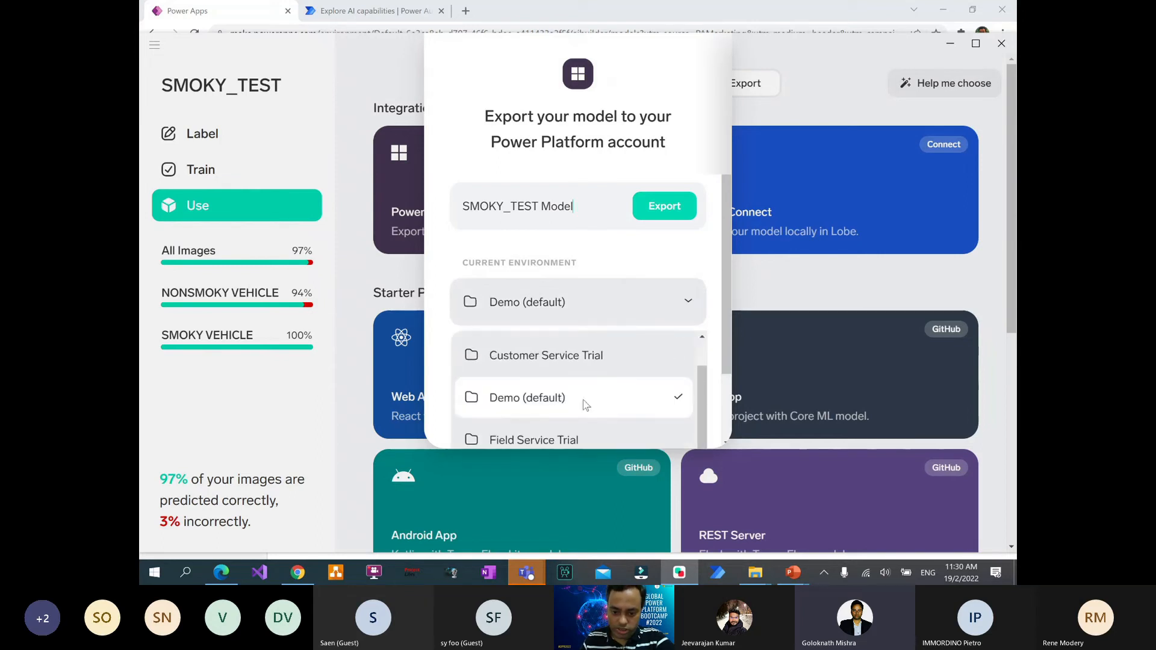
{"action": "left_click", "coordinate": [584, 398]}
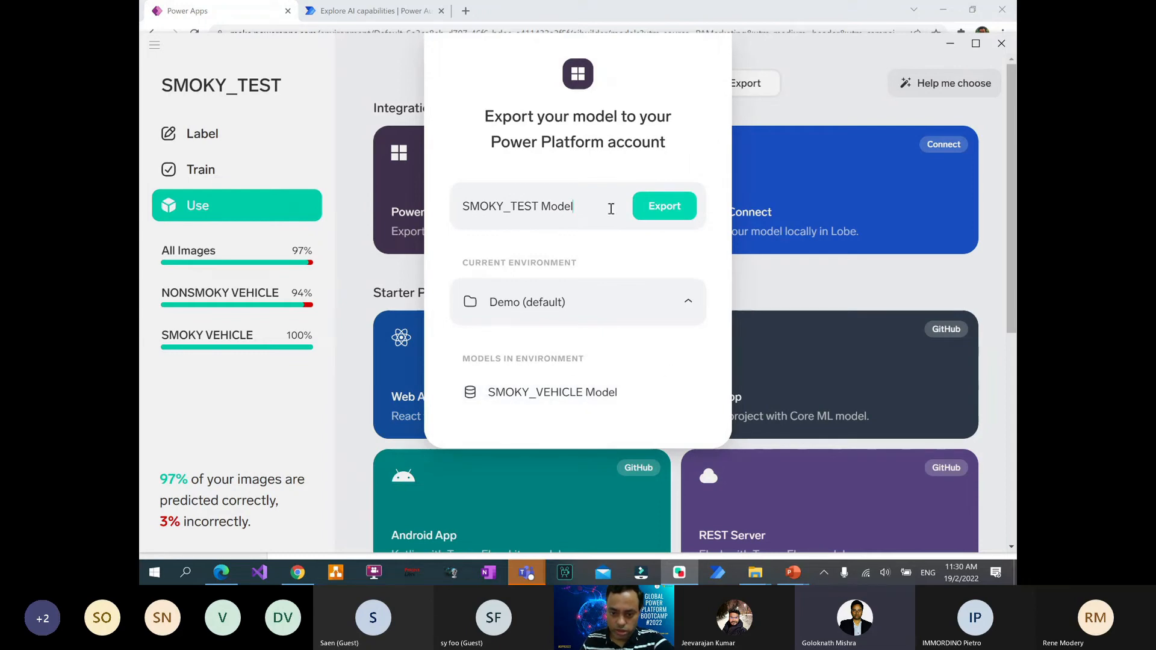
{"action": "left_click", "coordinate": [673, 207]}
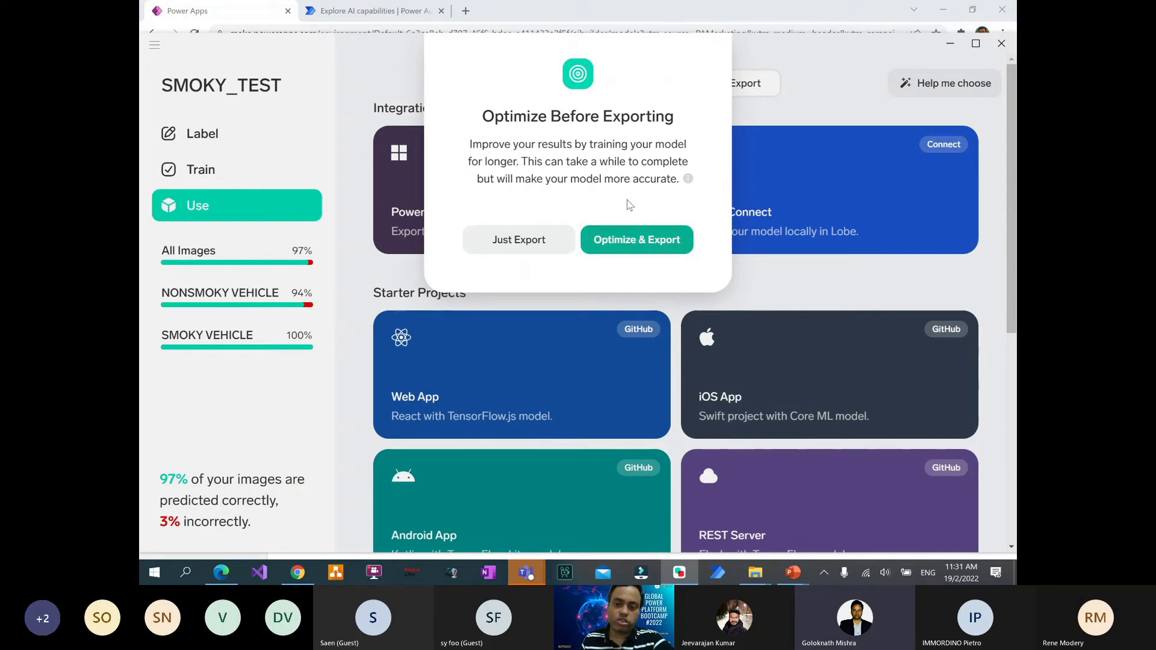
- Choose Optimize & Export for SMOKY_TEST, then return to the Power Apps Models list
{"action": "left_click", "coordinate": [668, 247]}
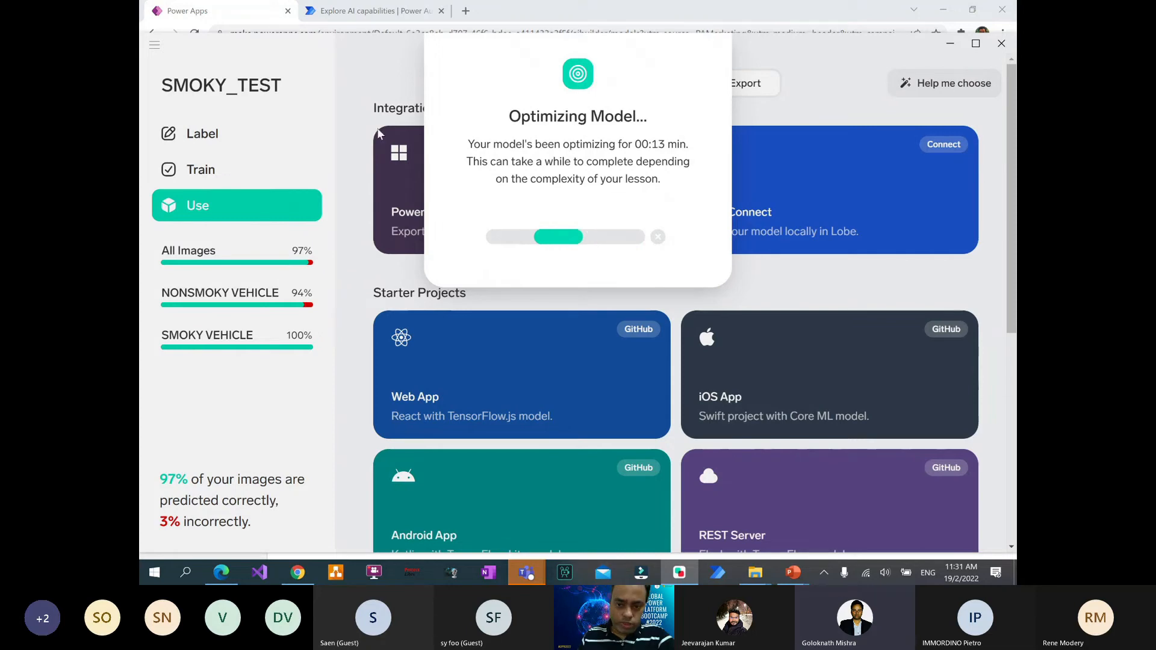
{"action": "key", "text": "alt+Tab"}
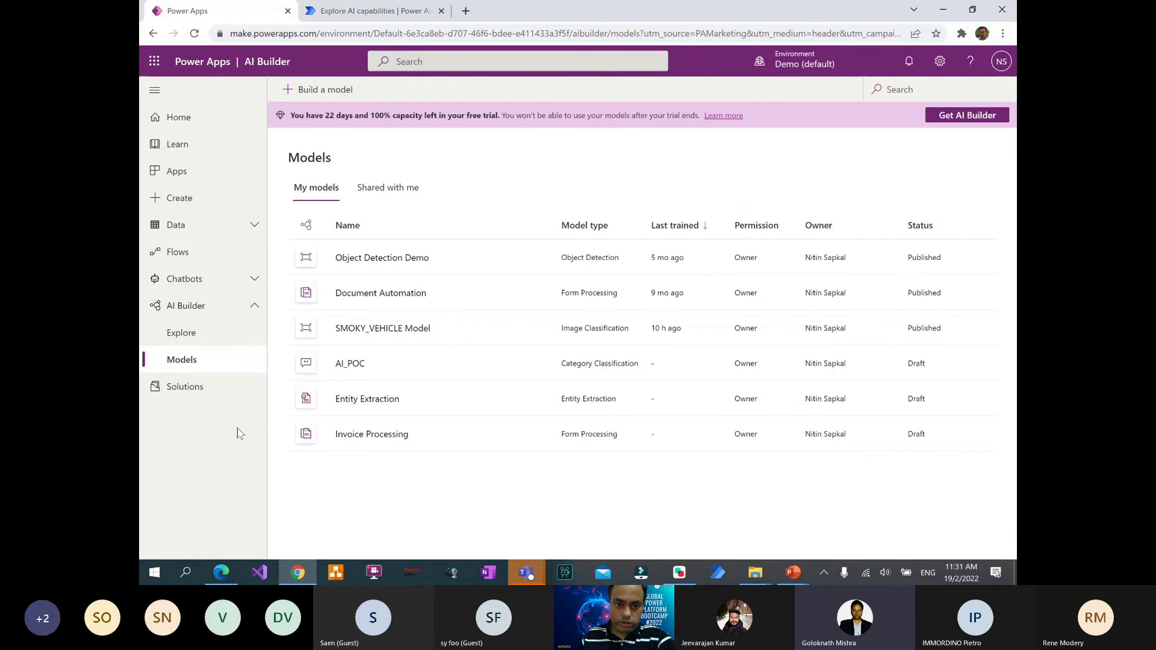
- Bring up the Power Automate AI Builder Explore tab listing invoice, text and receipt capabilities
{"action": "key", "text": "ctrl+Tab"}
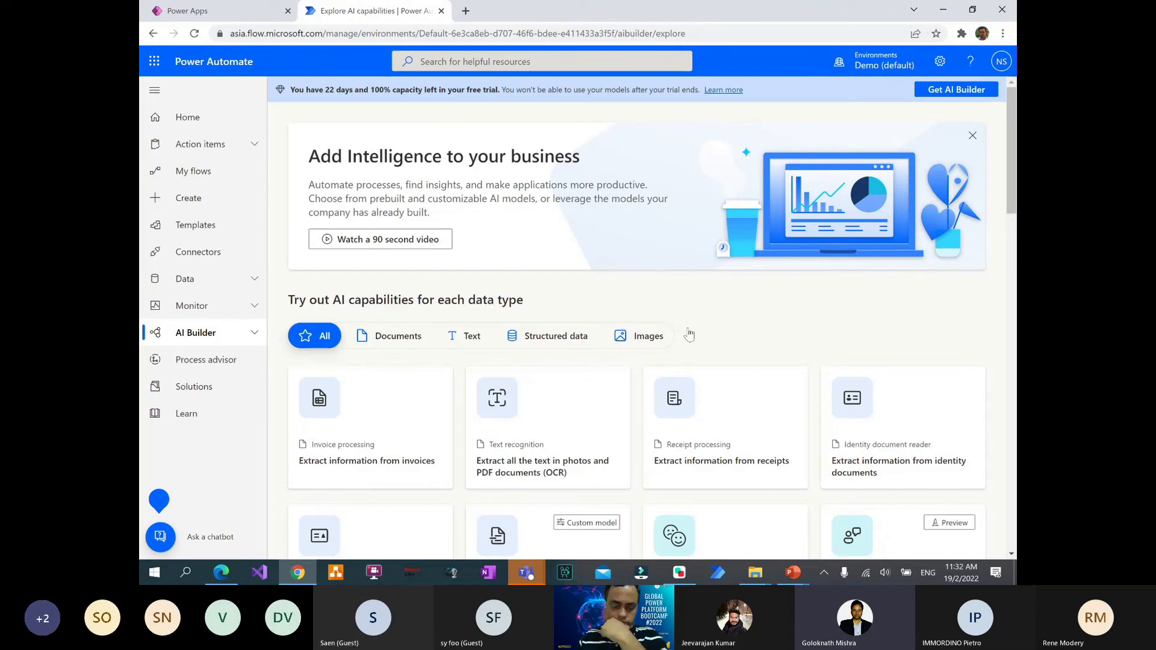
- Check Lobe's optimizing progress, minimize Lobe, and return to the Power Apps Models list
{"action": "left_click", "coordinate": [241, 13]}
{"action": "left_click", "coordinate": [347, 18]}
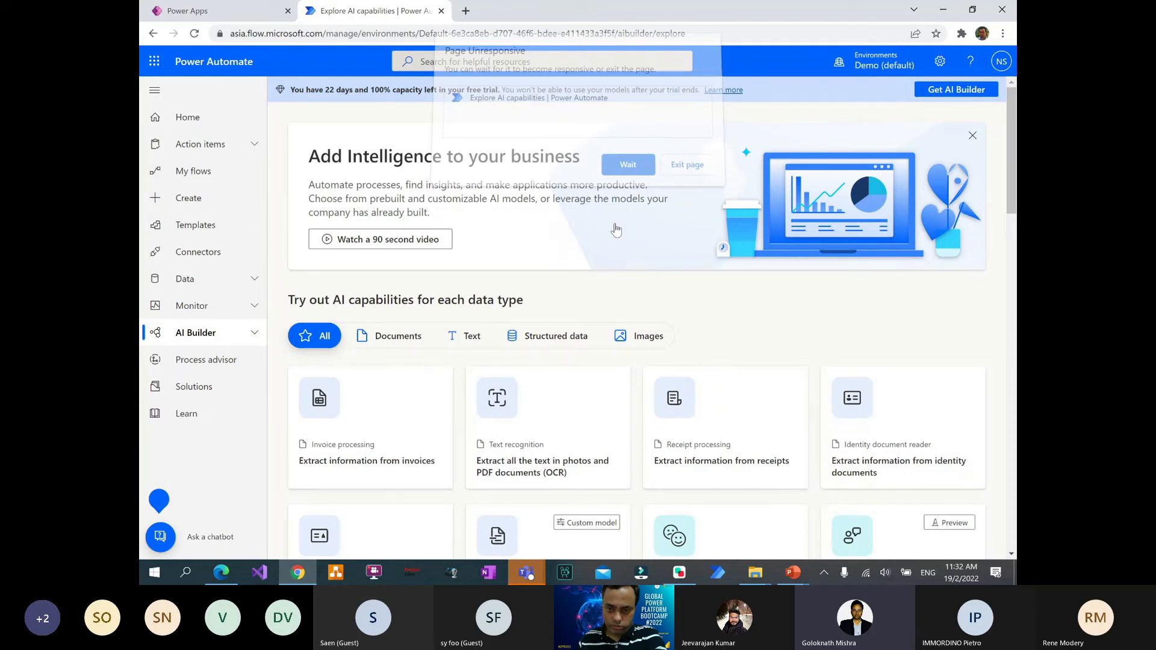
{"action": "key", "text": "alt+Tab"}
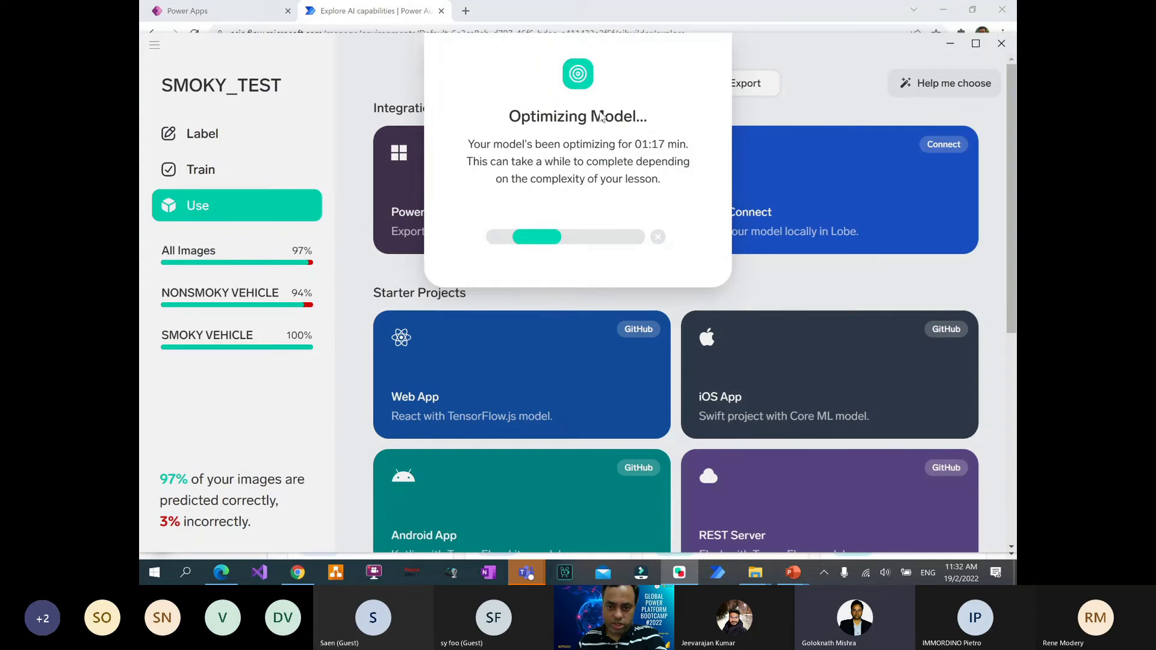
{"action": "left_click", "coordinate": [950, 45]}
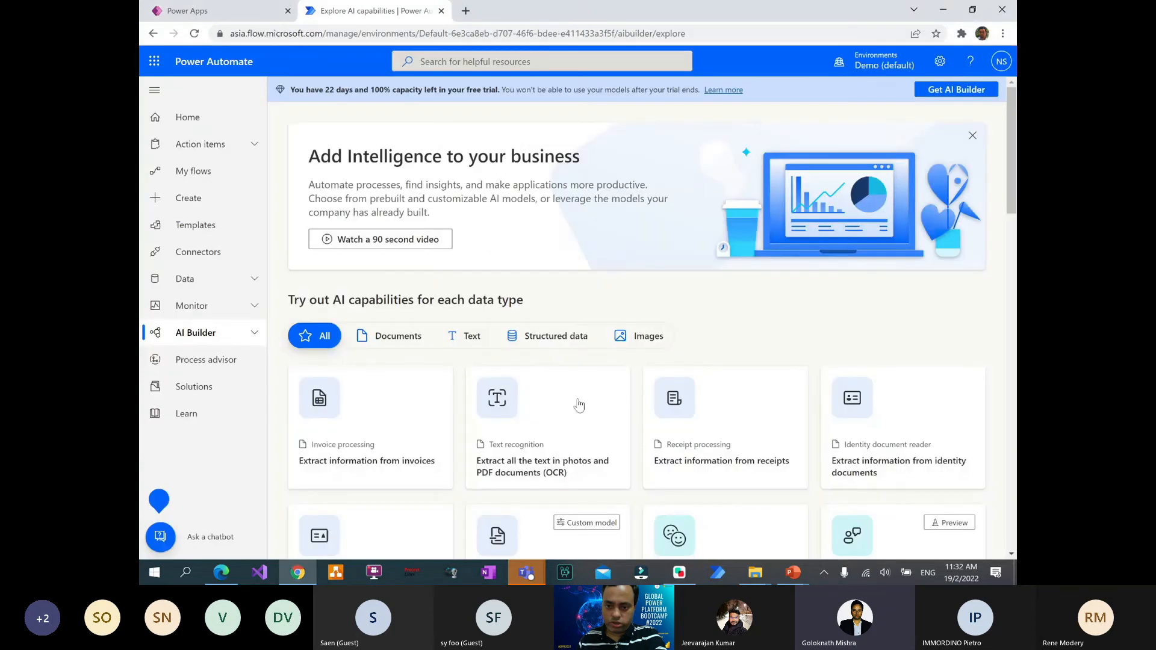
{"action": "left_click", "coordinate": [204, 11]}
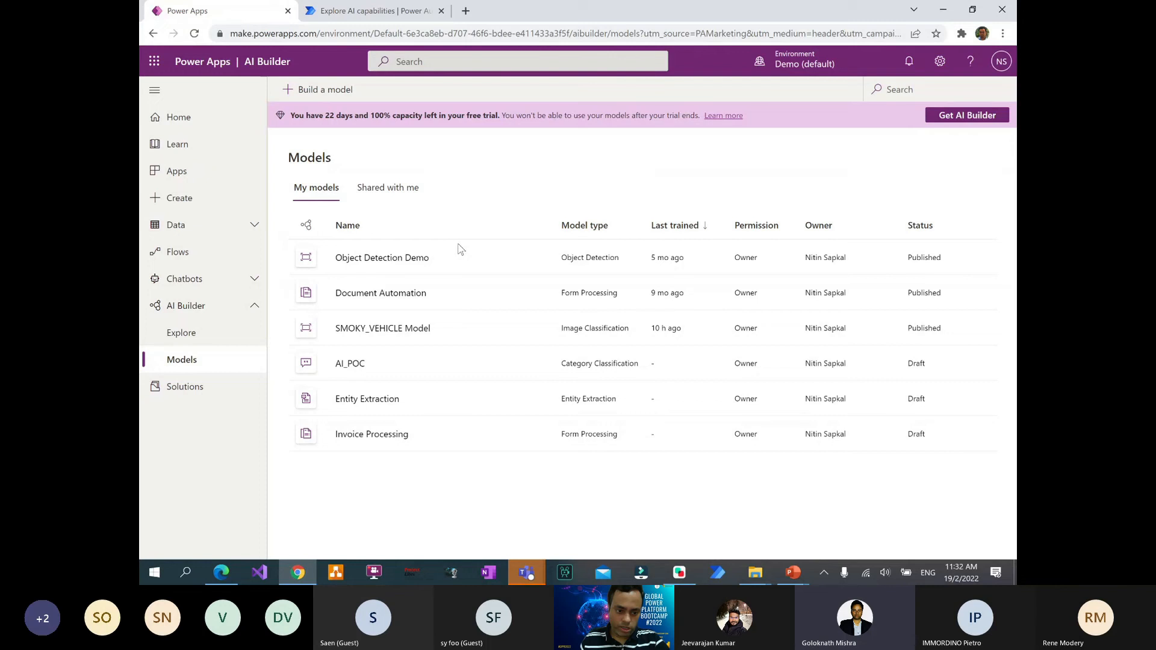
- Go to the Power Automate tab and recheck Lobe's optimizing progress before minimizing Lobe
{"action": "key", "text": "ctrl+Tab"}
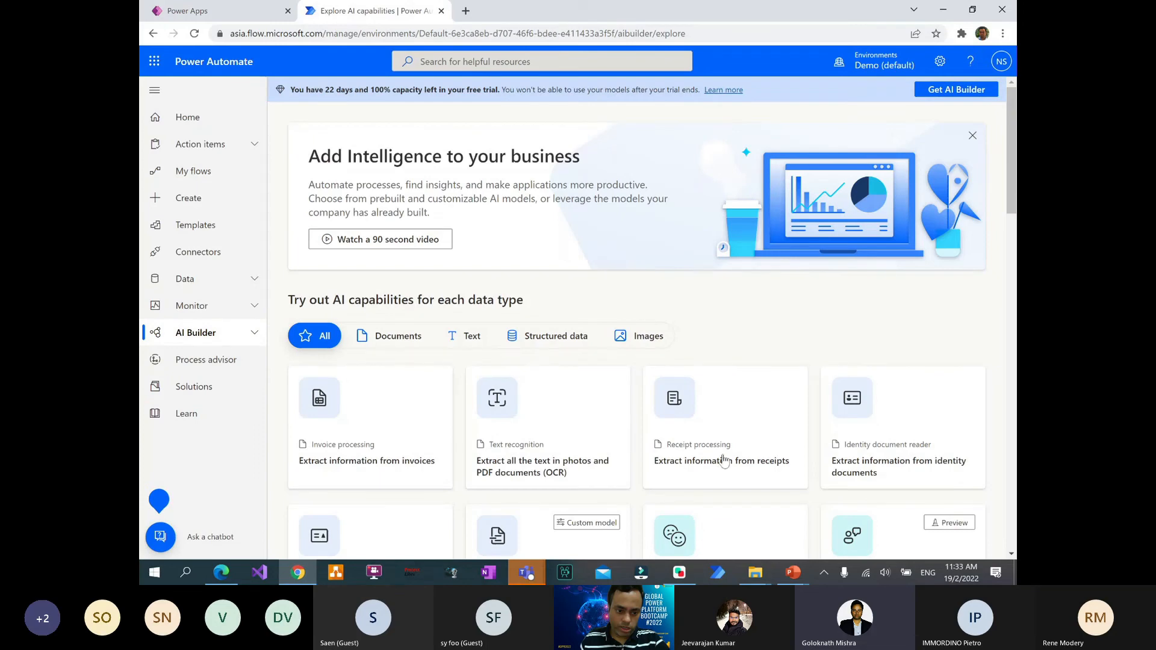
{"action": "left_click", "coordinate": [679, 576]}
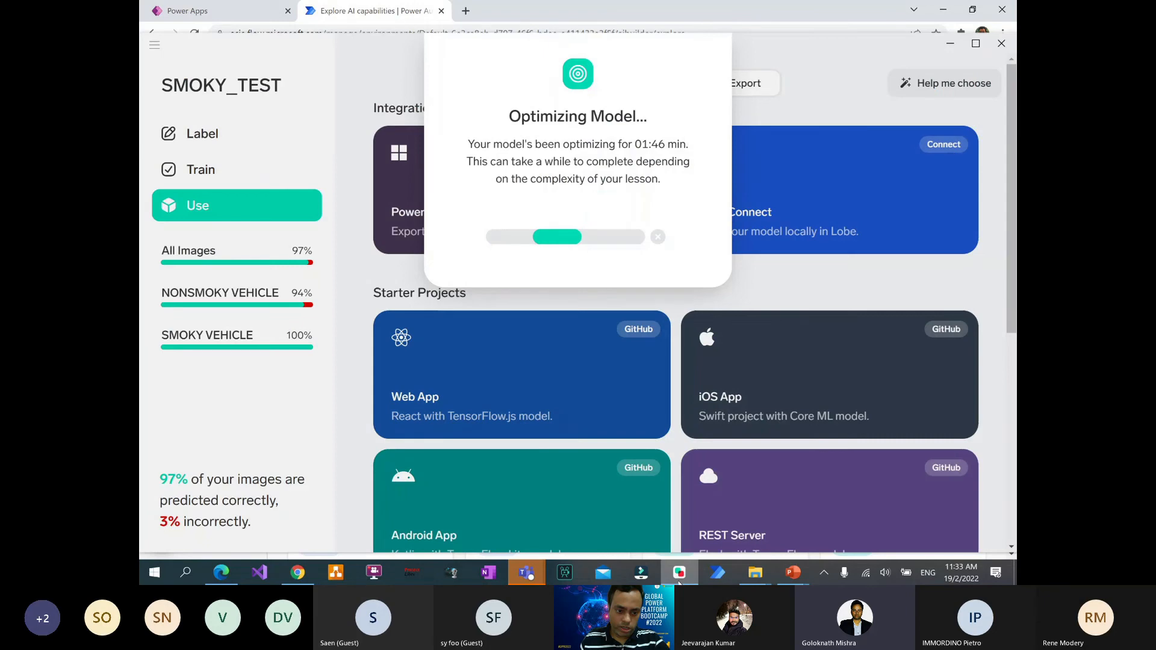
{"action": "left_click", "coordinate": [679, 577]}
- Glance at the Teams meeting window, then minimize it to get back to Power Automate
{"action": "mouse_move", "coordinate": [527, 572]}
{"action": "left_click", "coordinate": [523, 501]}
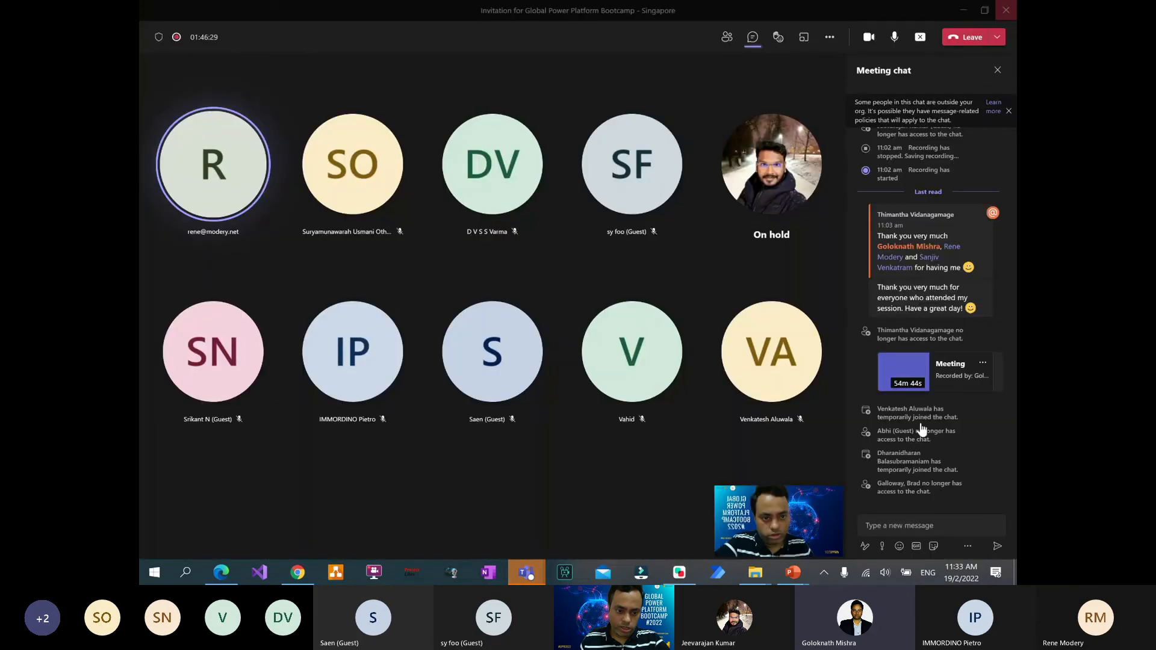
{"action": "left_click", "coordinate": [964, 14]}
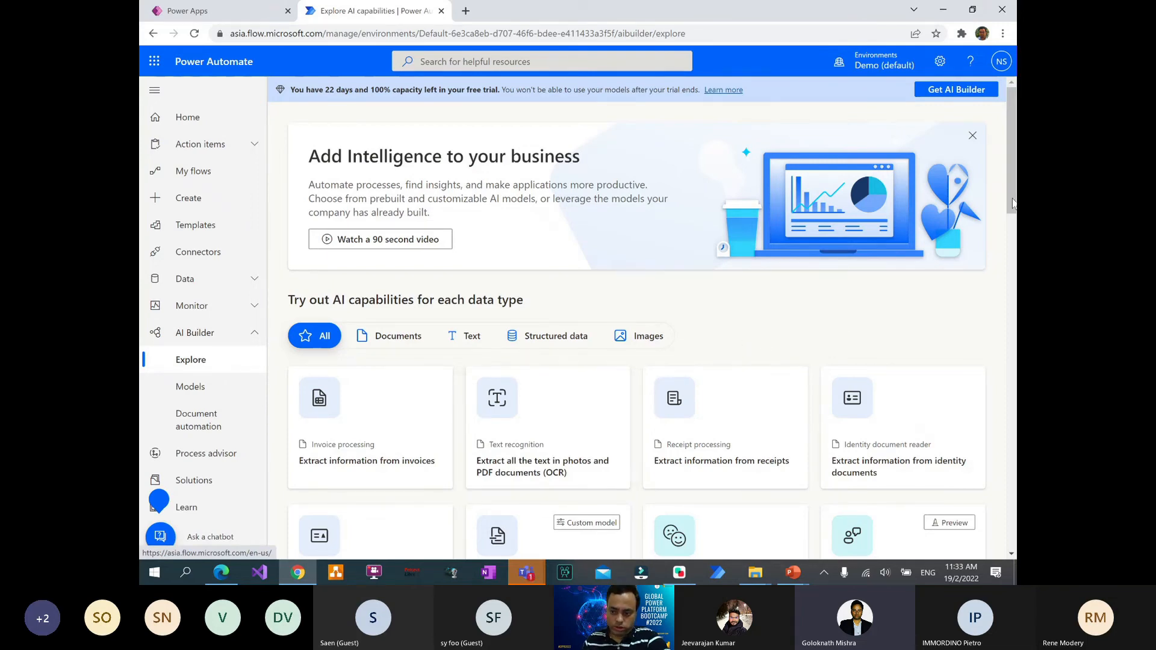
{"action": "left_click_drag", "start_coordinate": [1013, 203], "coordinate": [1011, 207]}
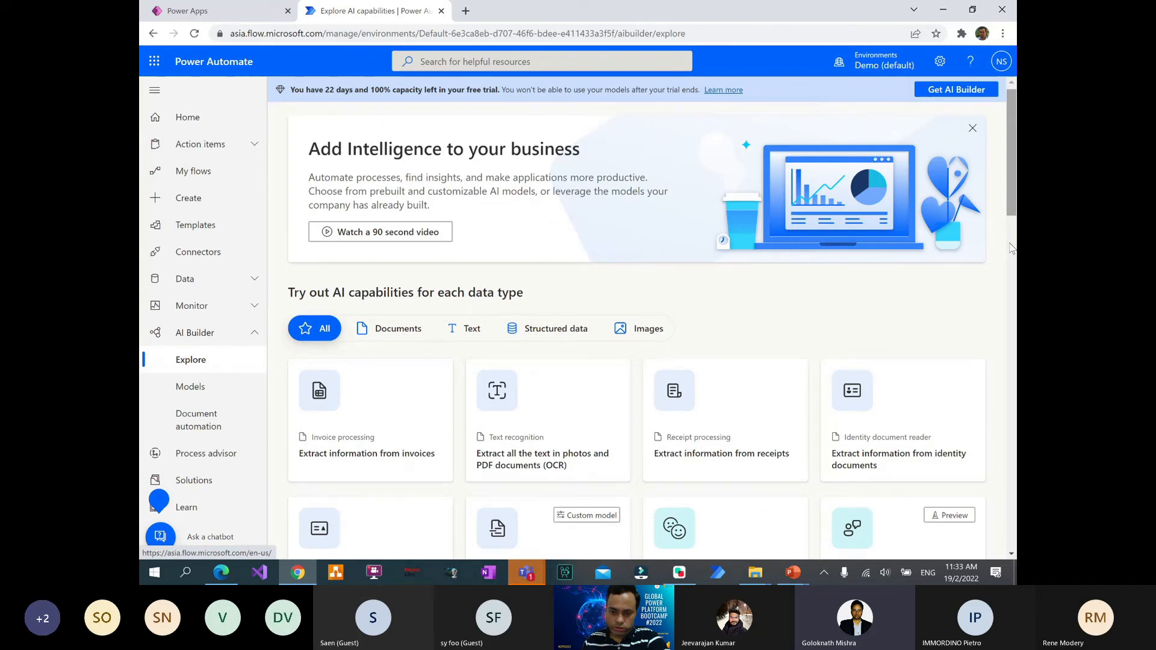
{"action": "scroll", "coordinate": [1012, 248], "scroll_direction": "down", "scroll_amount": 3}
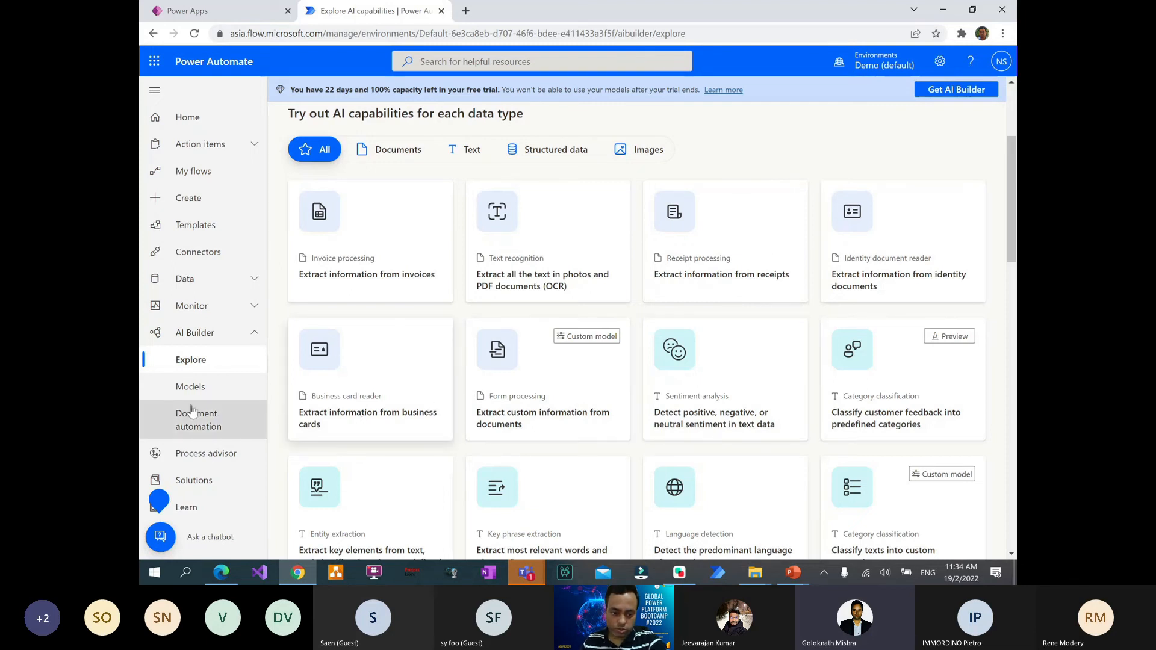
{"action": "scroll", "coordinate": [906, 415], "scroll_direction": "down", "scroll_amount": 2}
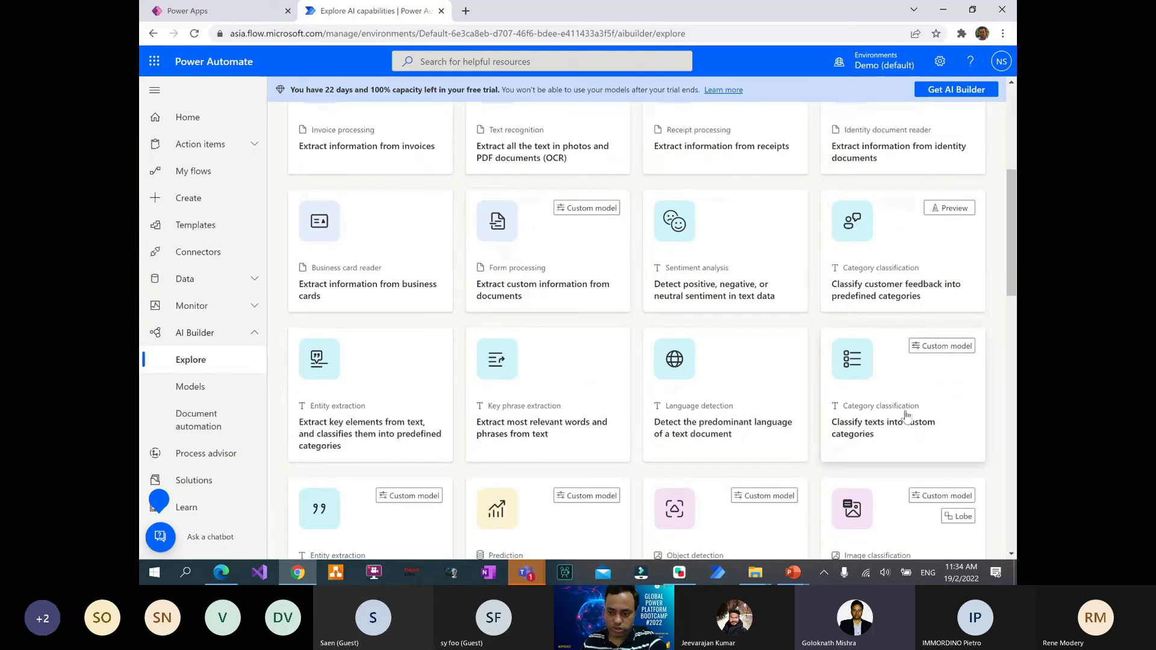
{"action": "scroll", "coordinate": [905, 415], "scroll_direction": "up", "scroll_amount": 3}
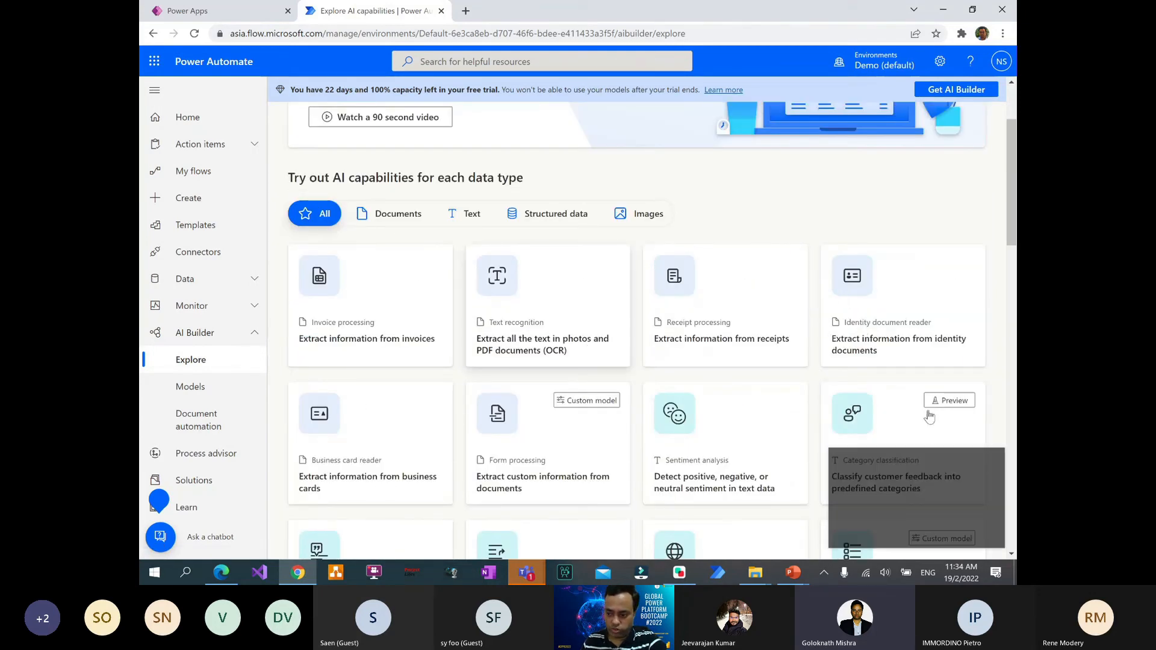
{"action": "scroll", "coordinate": [992, 479], "scroll_direction": "down", "scroll_amount": 2}
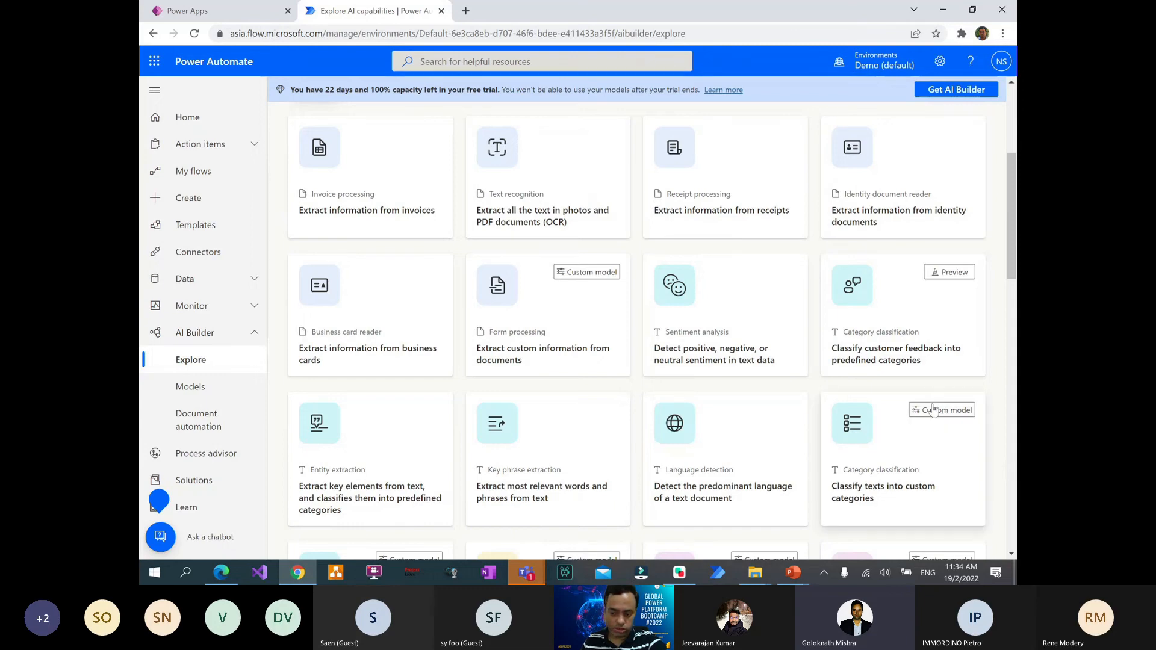
{"action": "scroll", "coordinate": [800, 397], "scroll_direction": "down", "scroll_amount": 2}
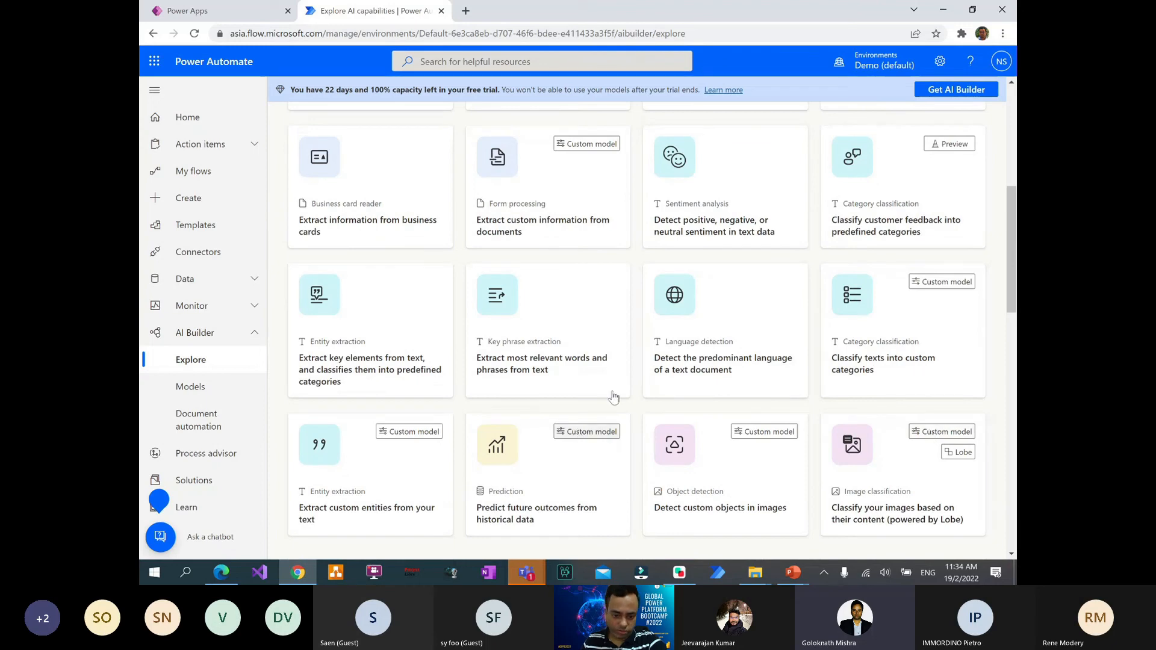
{"action": "scroll", "coordinate": [614, 396], "scroll_direction": "down", "scroll_amount": 2}
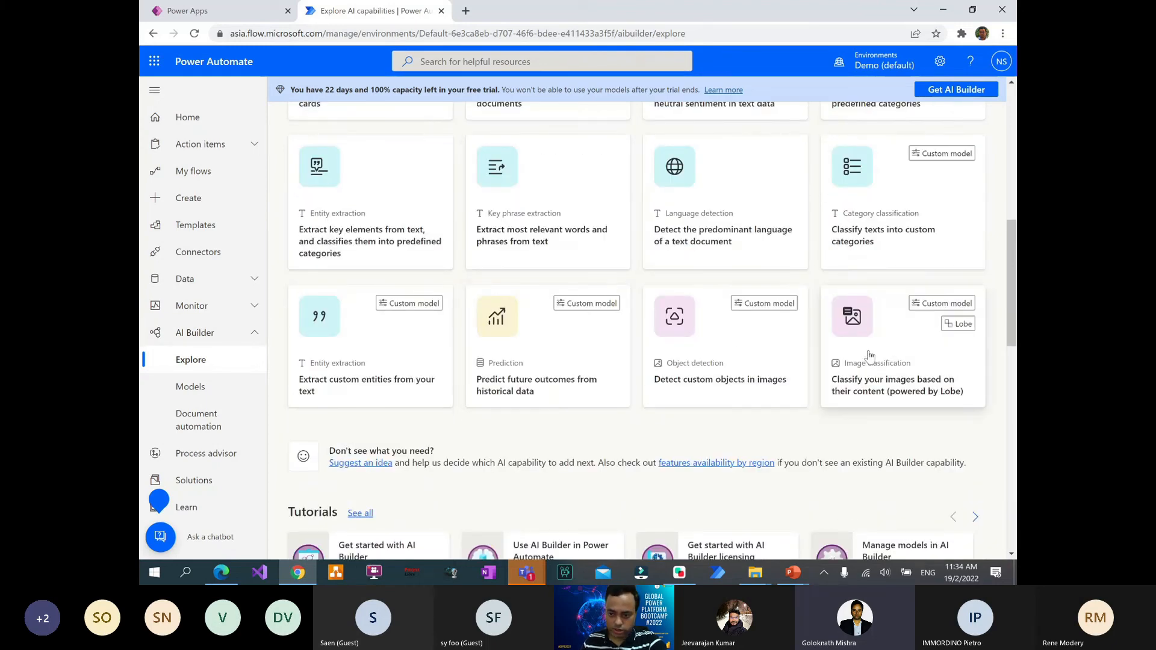
{"action": "scroll", "coordinate": [744, 394], "scroll_direction": "up", "scroll_amount": 2}
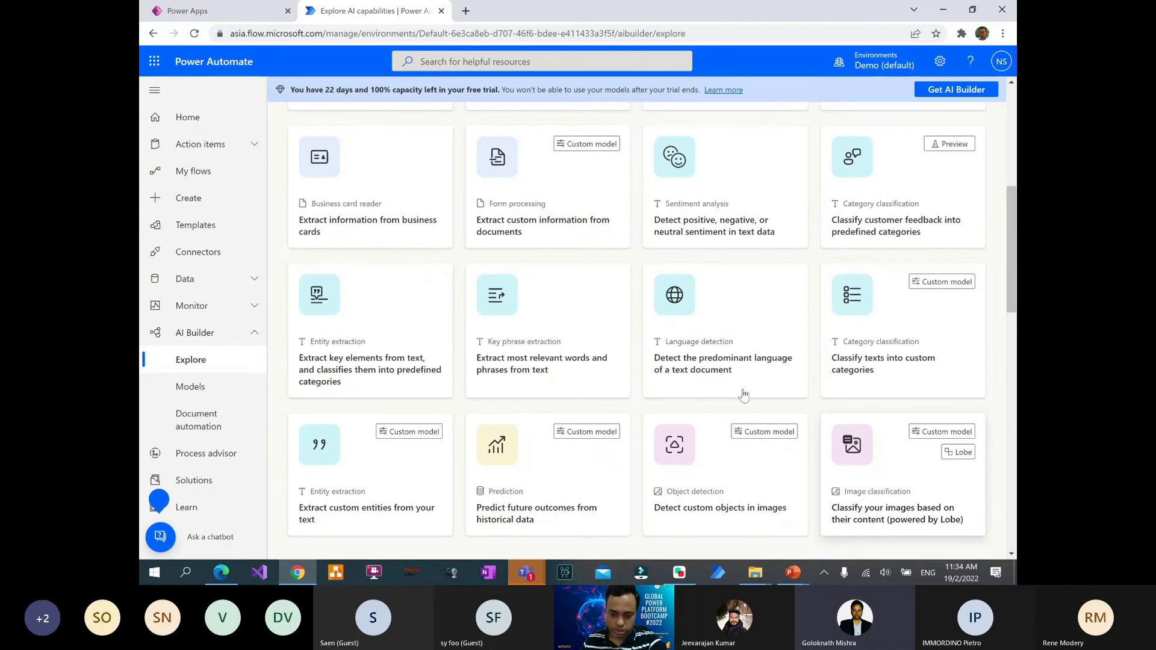
- Open SMOKY_VEHICLE Model from the AI Builder Models list: 33 images, 2 labels, 100% correct
{"action": "left_click", "coordinate": [685, 579]}
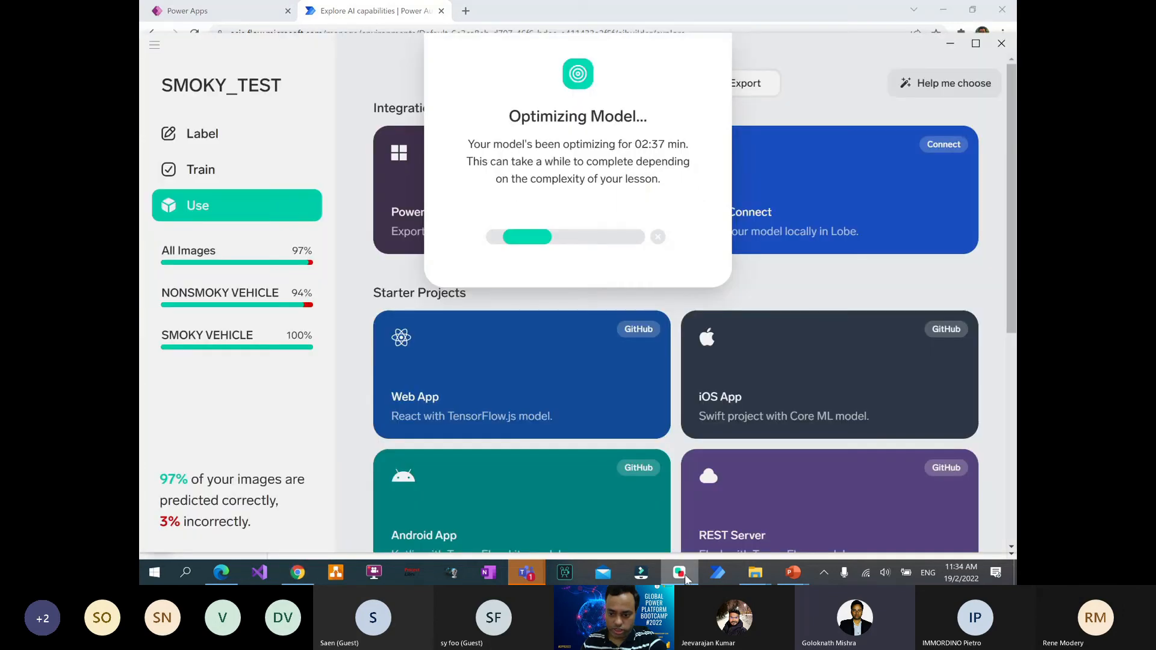
{"action": "left_click", "coordinate": [685, 579]}
{"action": "key", "text": "ctrl+shift+Tab"}
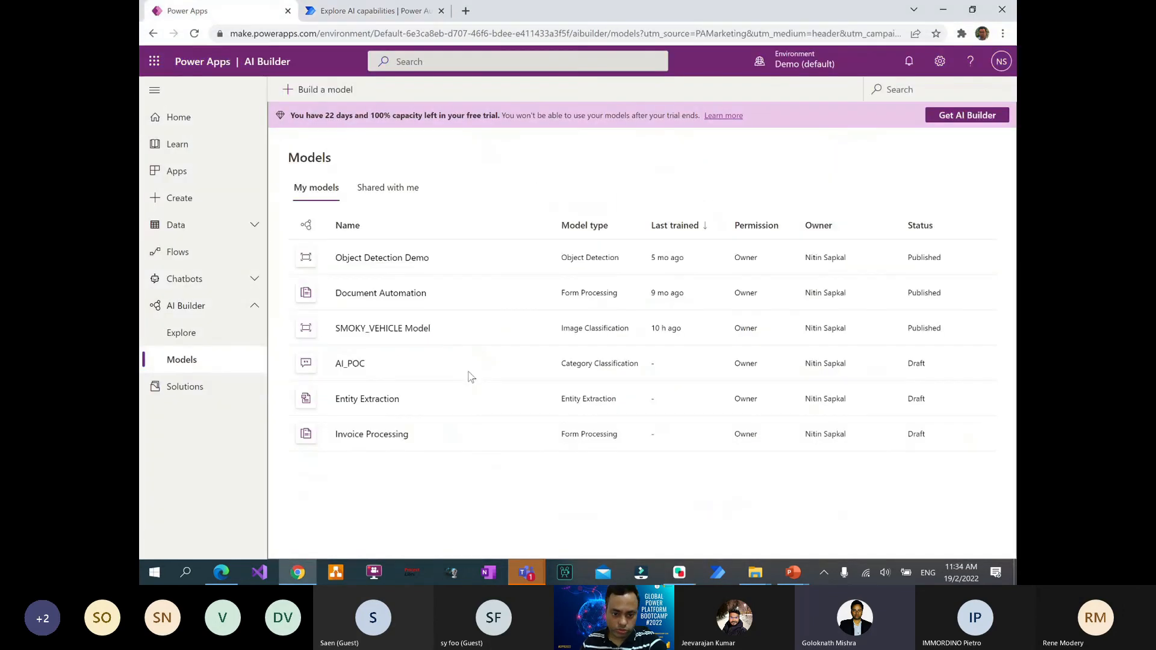
{"action": "left_click", "coordinate": [408, 332]}
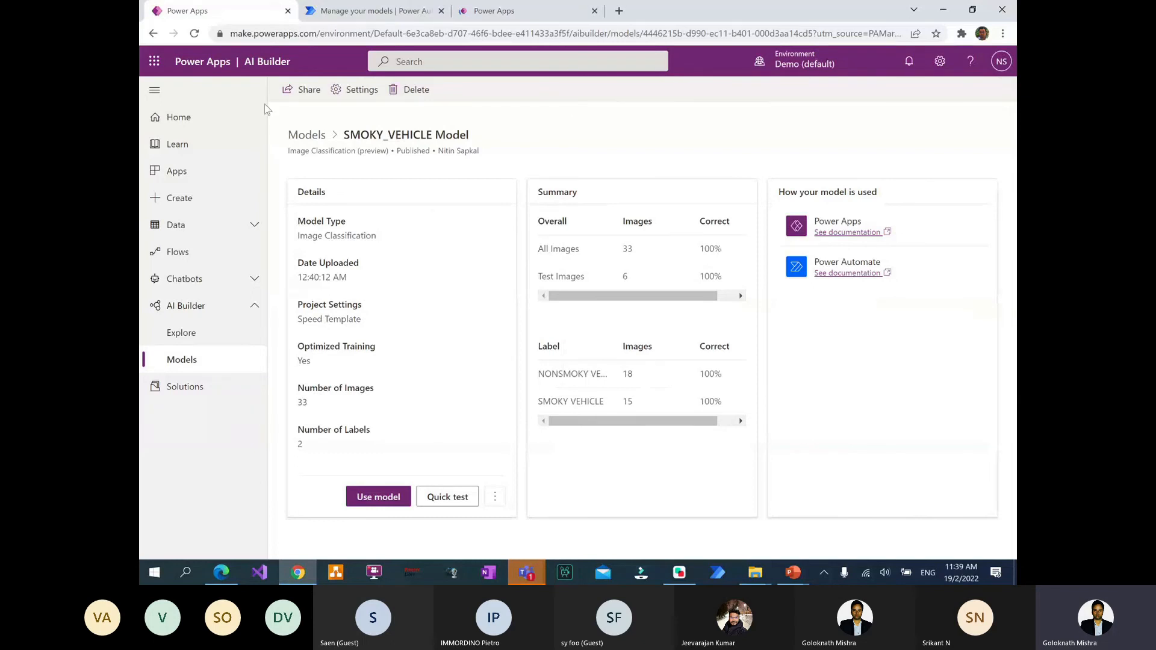
- Start a Quick test on SMOKY_VEHICLE Model and browse the Vehicle Test folder for an image
{"action": "left_click", "coordinate": [361, 12]}
{"action": "left_click", "coordinate": [253, 18]}
{"action": "left_click", "coordinate": [447, 496]}
{"action": "left_click", "coordinate": [587, 388]}
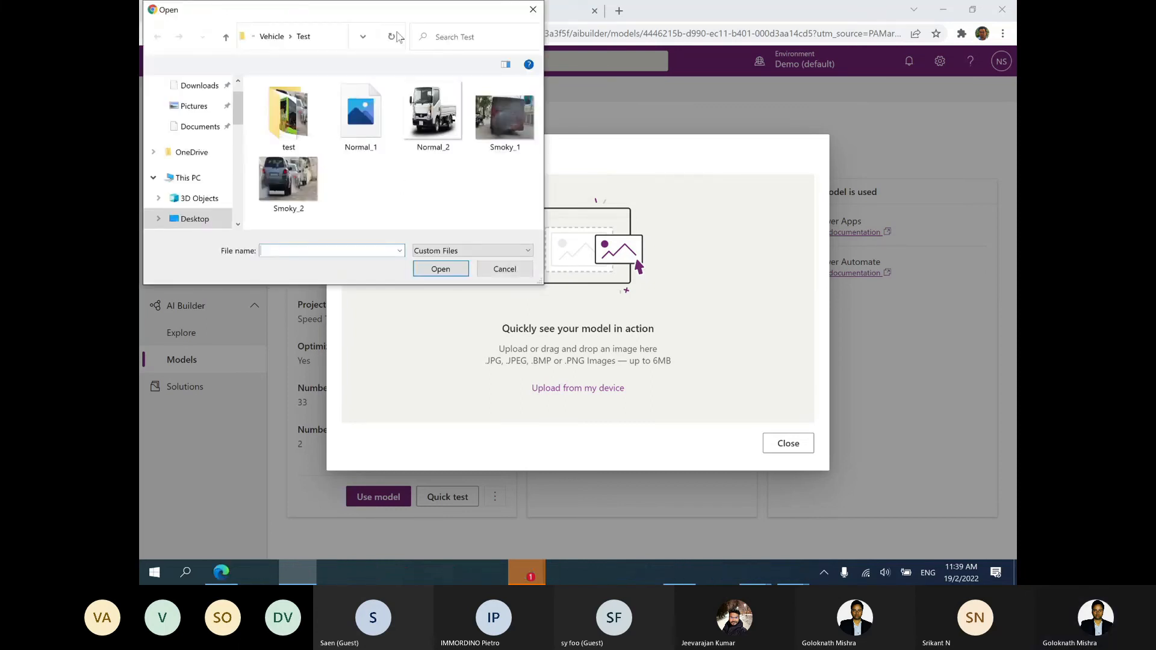
- Upload Normal_1 from the inner test folder, then open Learn more on its requirements error
{"action": "double_click", "coordinate": [290, 128]}
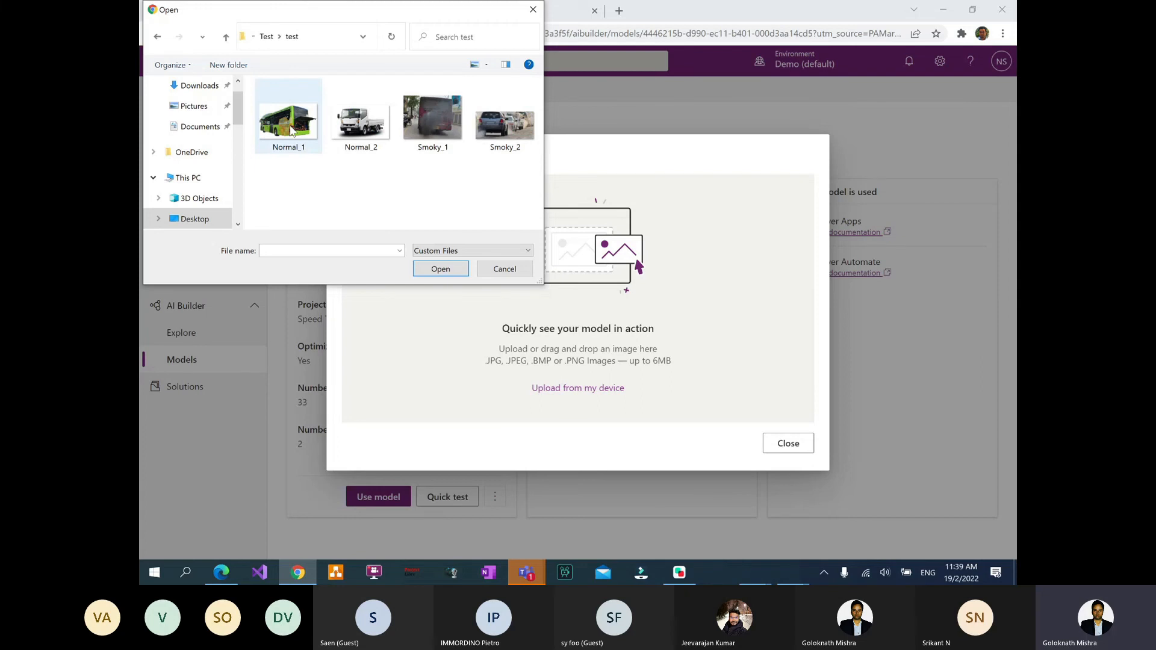
{"action": "left_click", "coordinate": [290, 130]}
{"action": "double_click", "coordinate": [290, 131]}
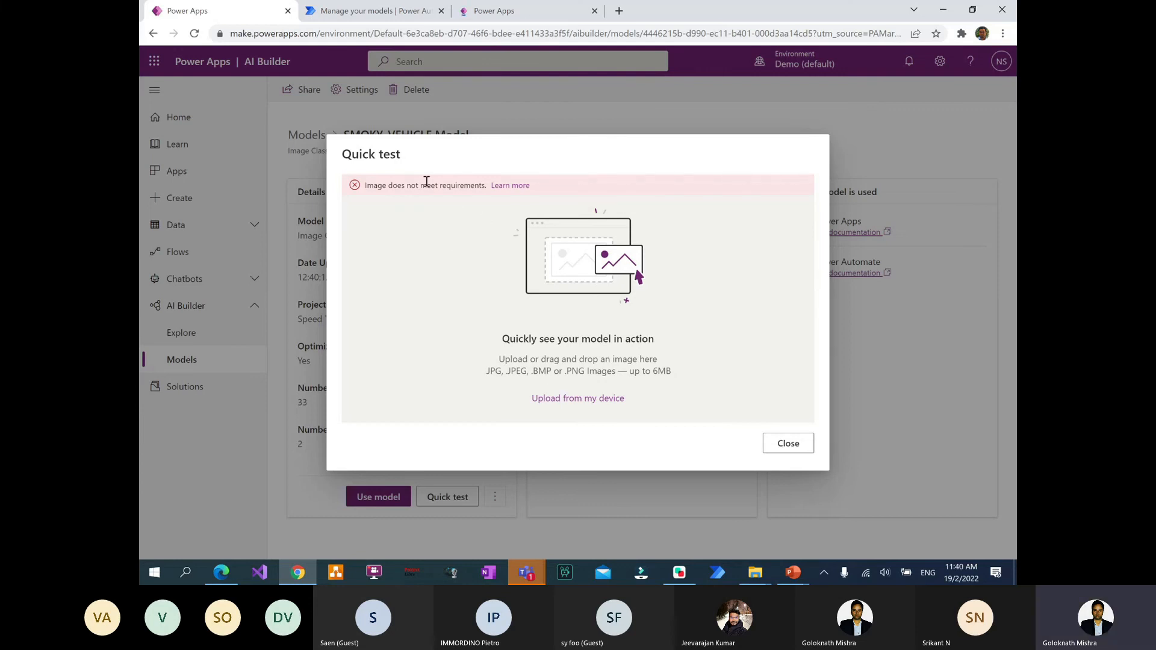
{"action": "left_click", "coordinate": [508, 186]}
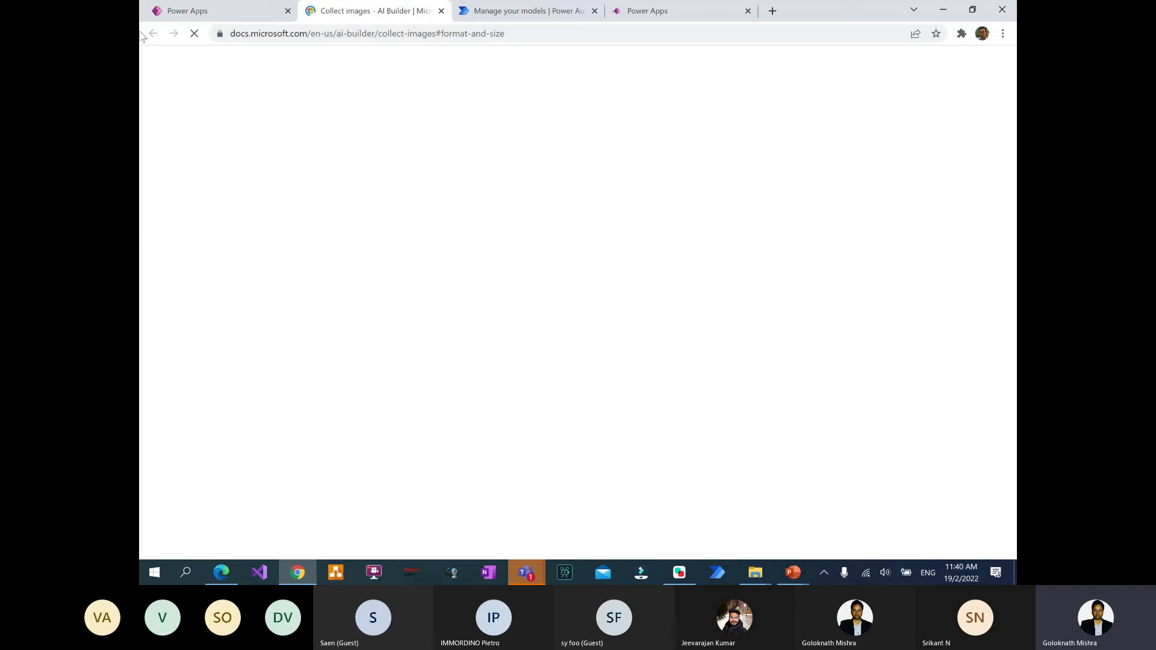
- Review the 256 x 256 pixel minimum image size in Collect images, then return to Power Apps
{"action": "left_click", "coordinate": [227, 14]}
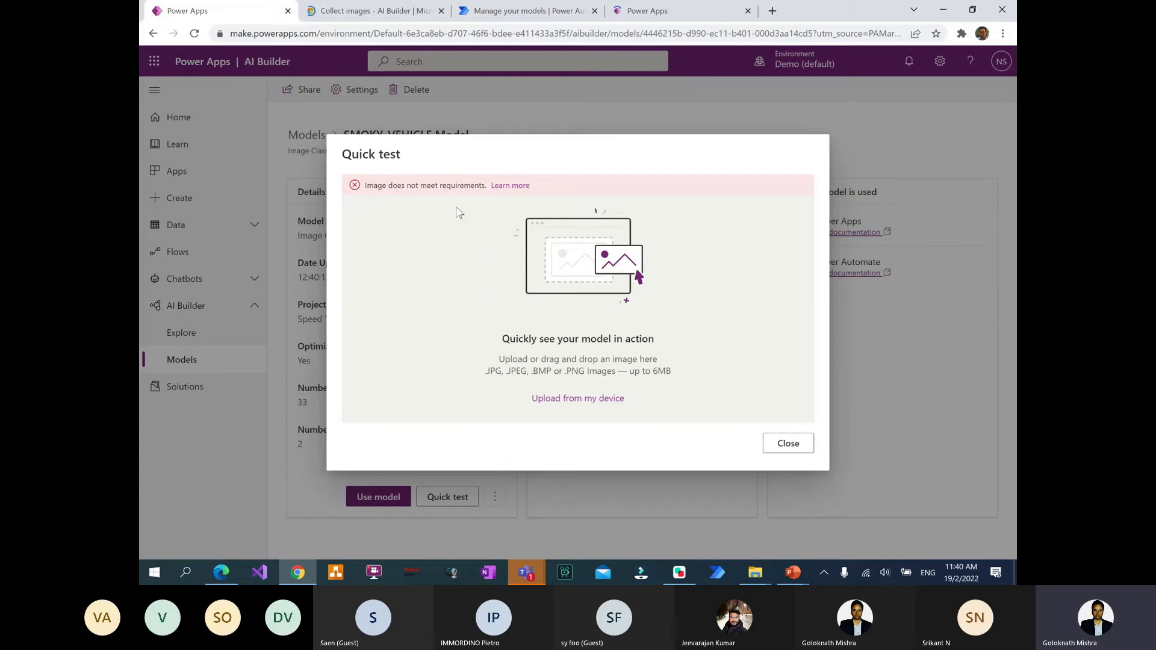
{"action": "left_click", "coordinate": [372, 14]}
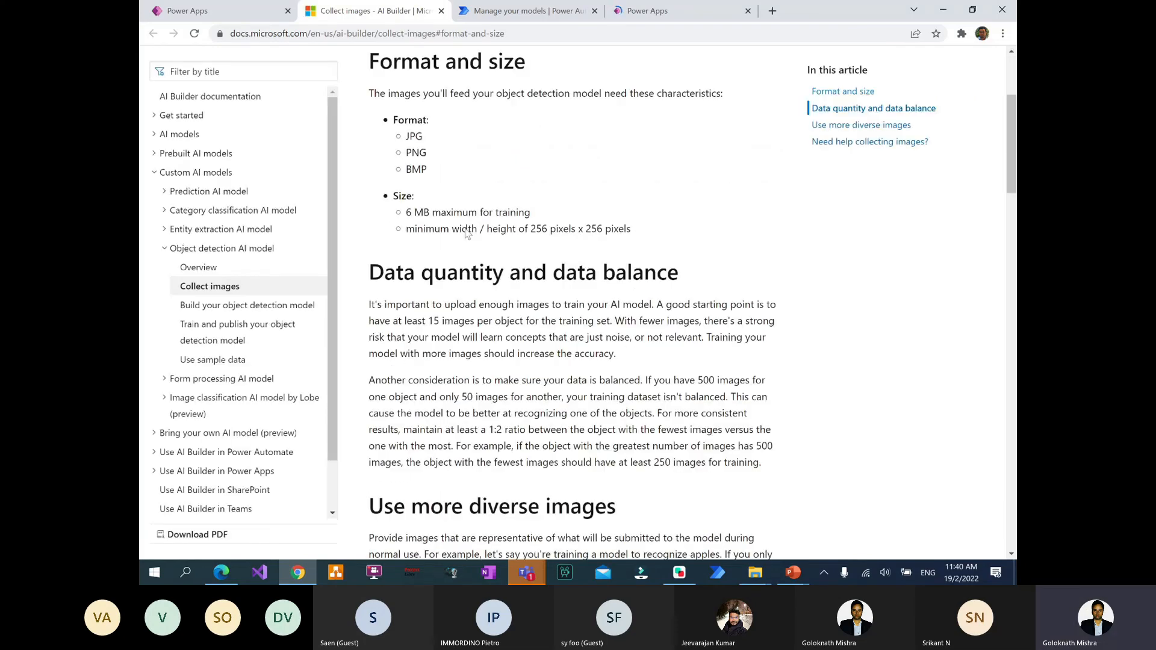
{"action": "left_click_drag", "start_coordinate": [479, 215], "coordinate": [566, 218]}
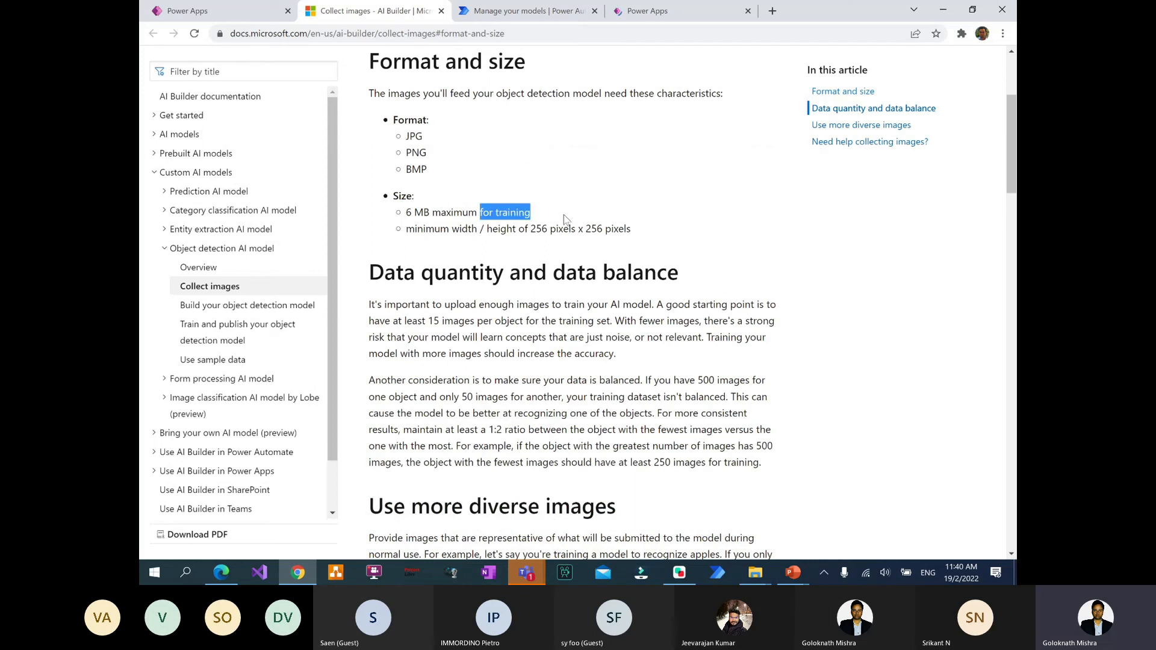
{"action": "left_click", "coordinate": [533, 229]}
{"action": "left_click_drag", "start_coordinate": [530, 228], "coordinate": [637, 235]}
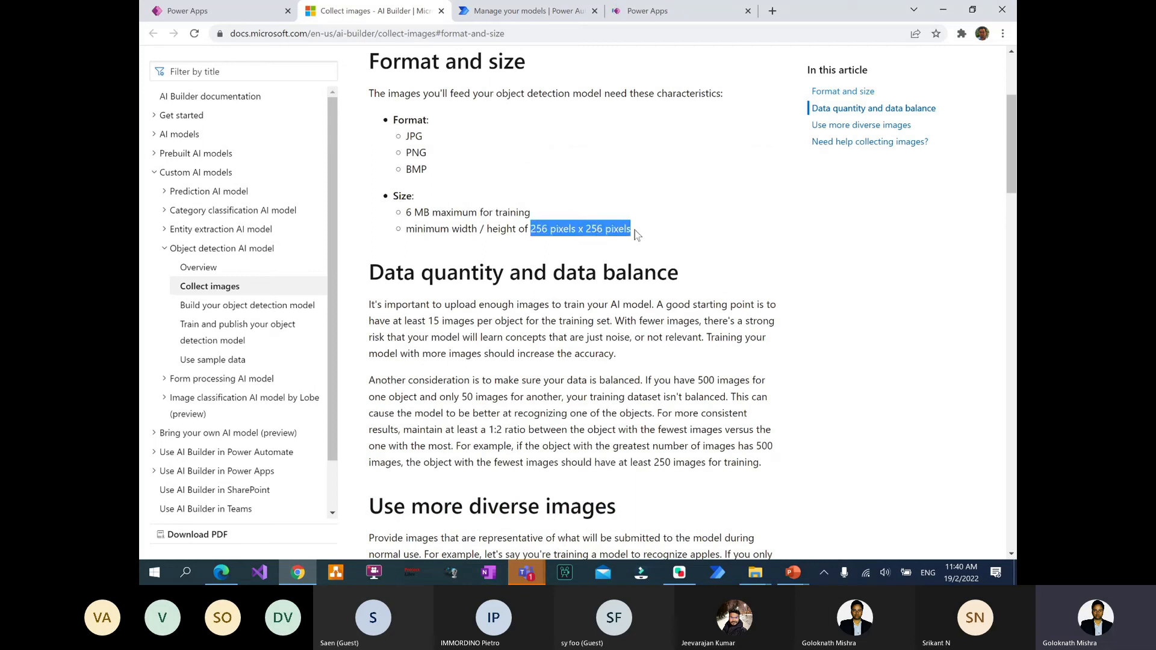
{"action": "left_click", "coordinate": [675, 241]}
{"action": "left_click_drag", "start_coordinate": [531, 229], "coordinate": [629, 232]}
{"action": "left_click", "coordinate": [664, 236]}
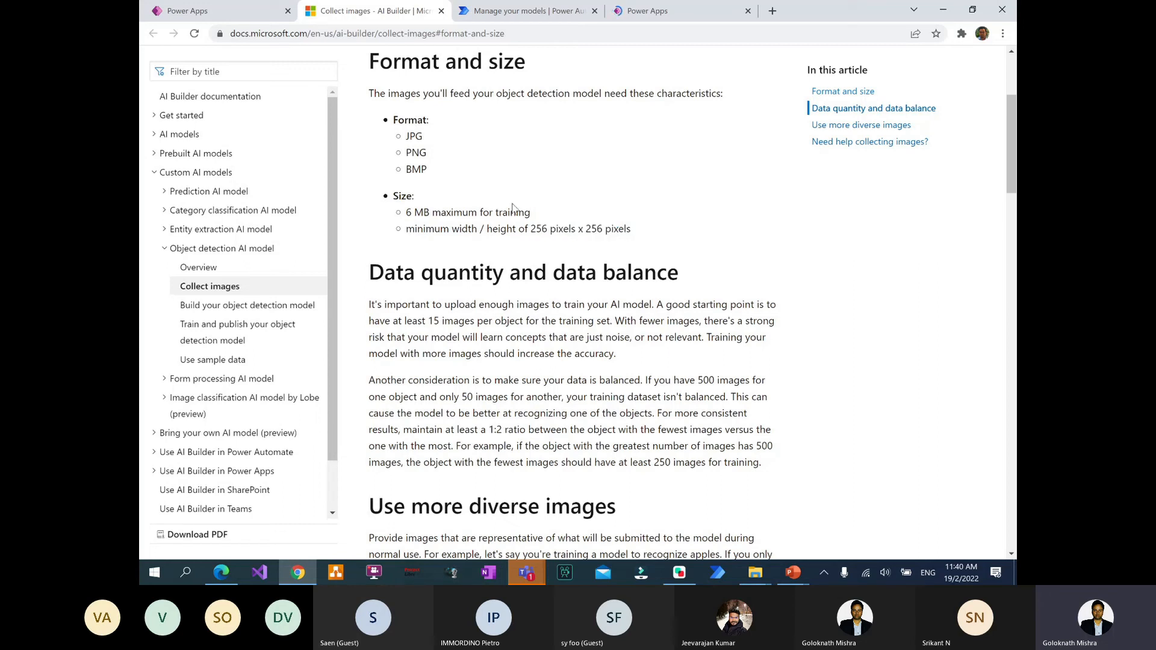
{"action": "left_click", "coordinate": [241, 16]}
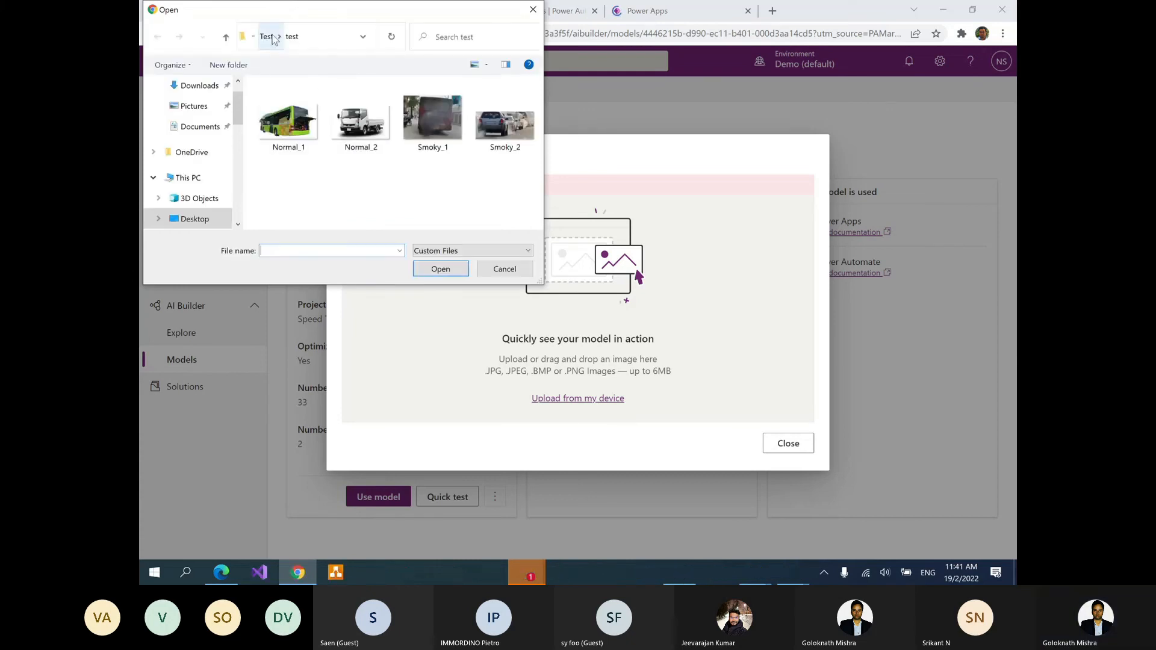
- Quick-test Smoky_1 from Vehicle > Test, get SMOKY VEHICLE, then start over
{"action": "left_click", "coordinate": [272, 38]}
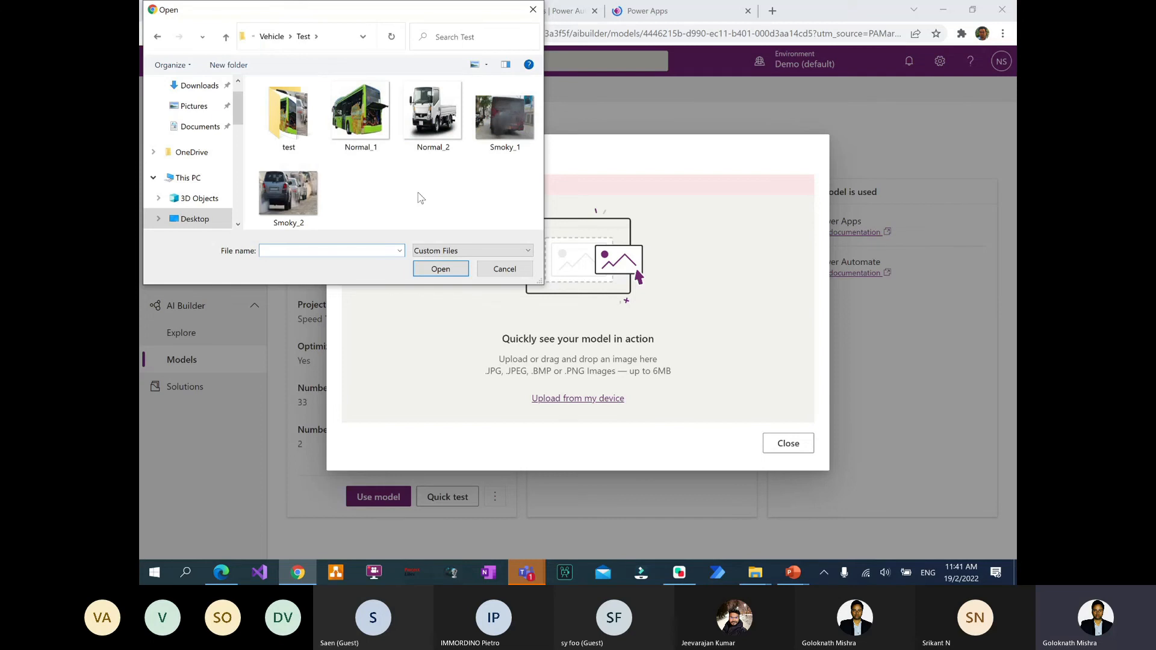
{"action": "left_click", "coordinate": [515, 117]}
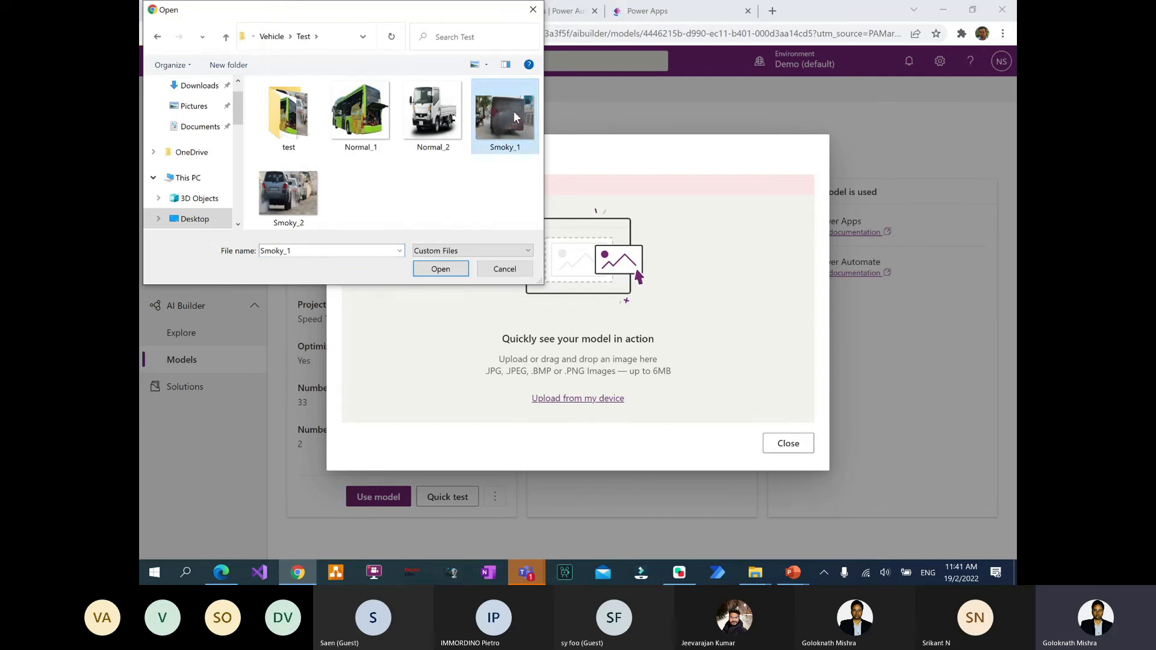
{"action": "double_click", "coordinate": [515, 117]}
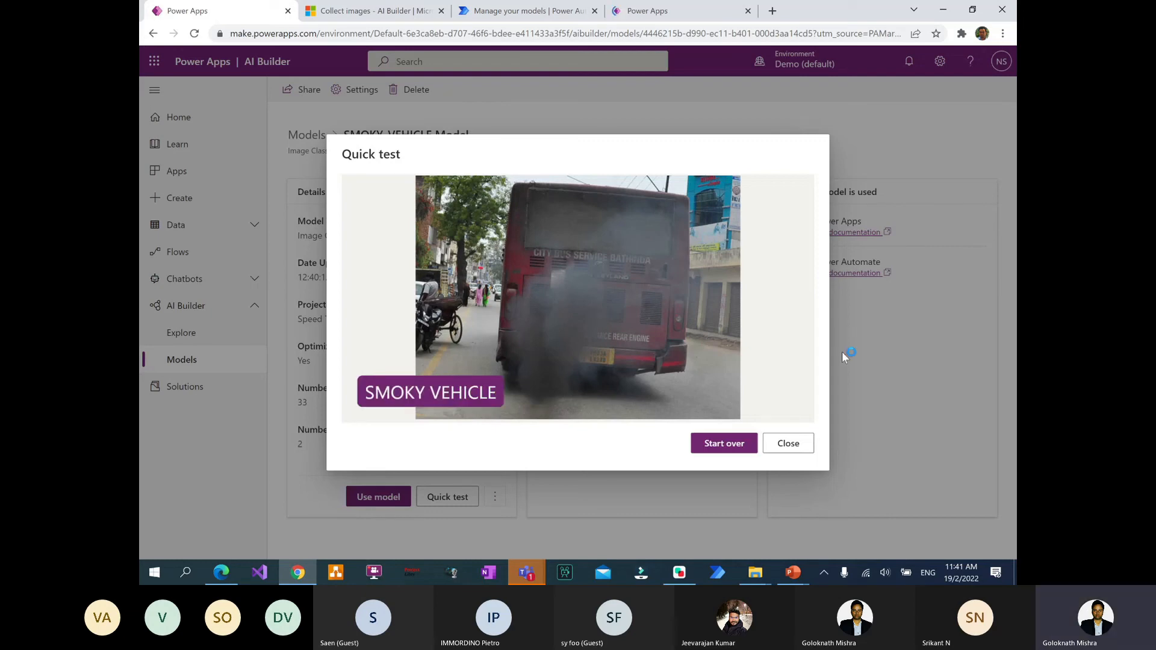
{"action": "left_click", "coordinate": [711, 442]}
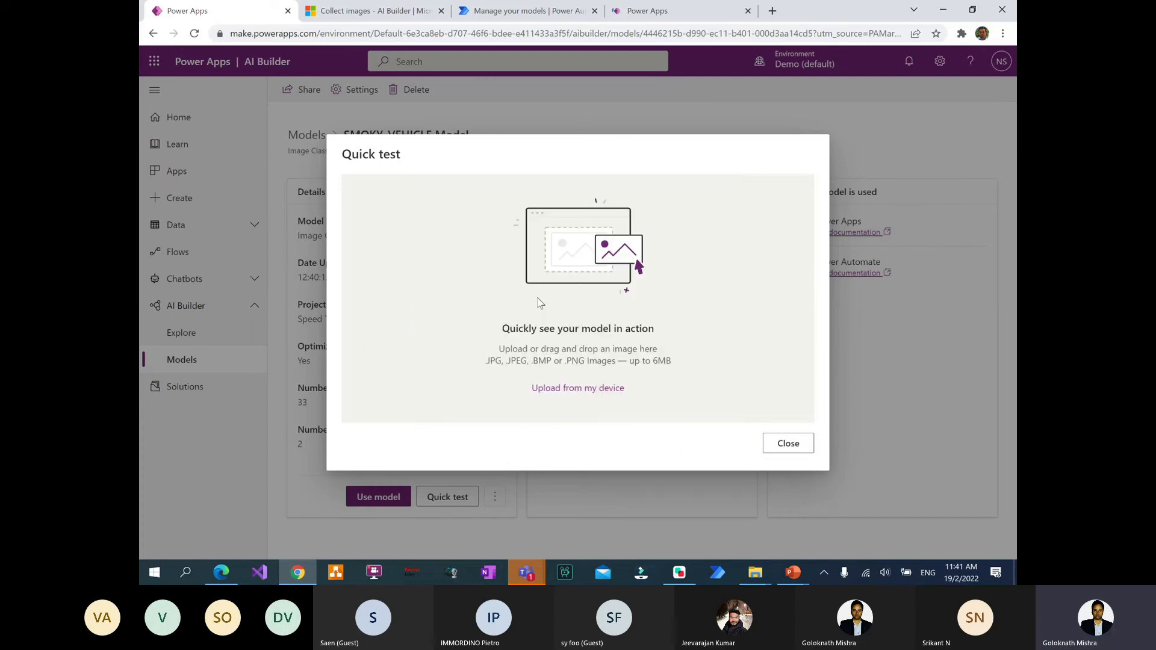
- Quick-test Normal_1, see the NONSMOKY VEHICLE result, and close the Quick test
{"action": "left_click", "coordinate": [565, 391]}
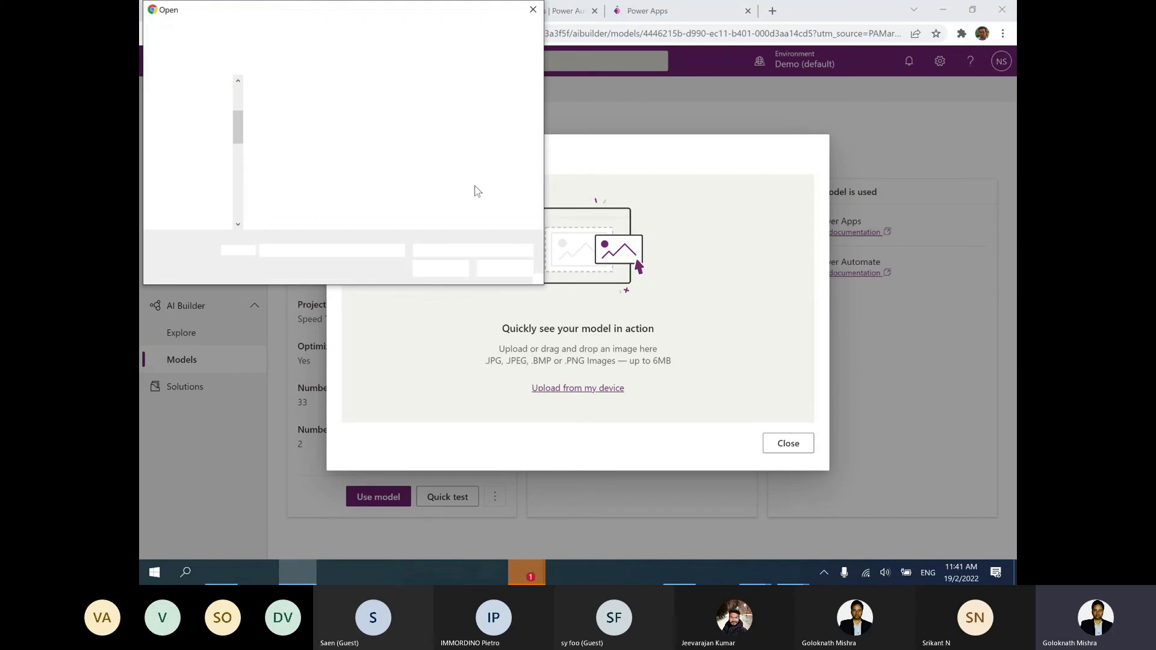
{"action": "double_click", "coordinate": [372, 109]}
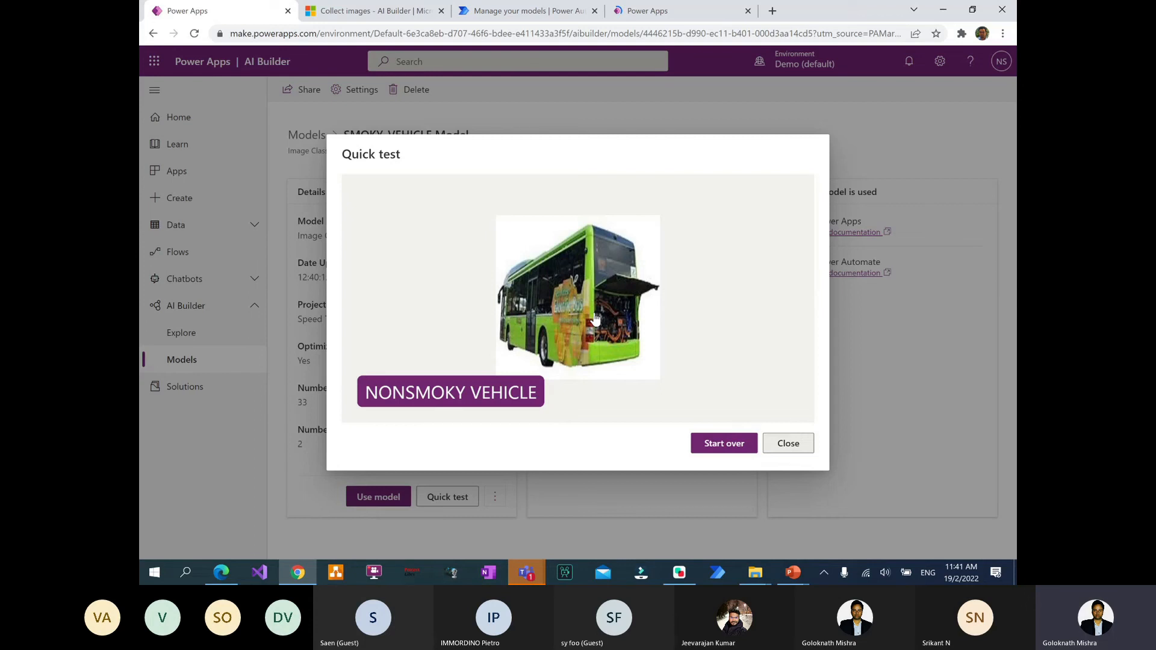
{"action": "key", "text": "Escape"}
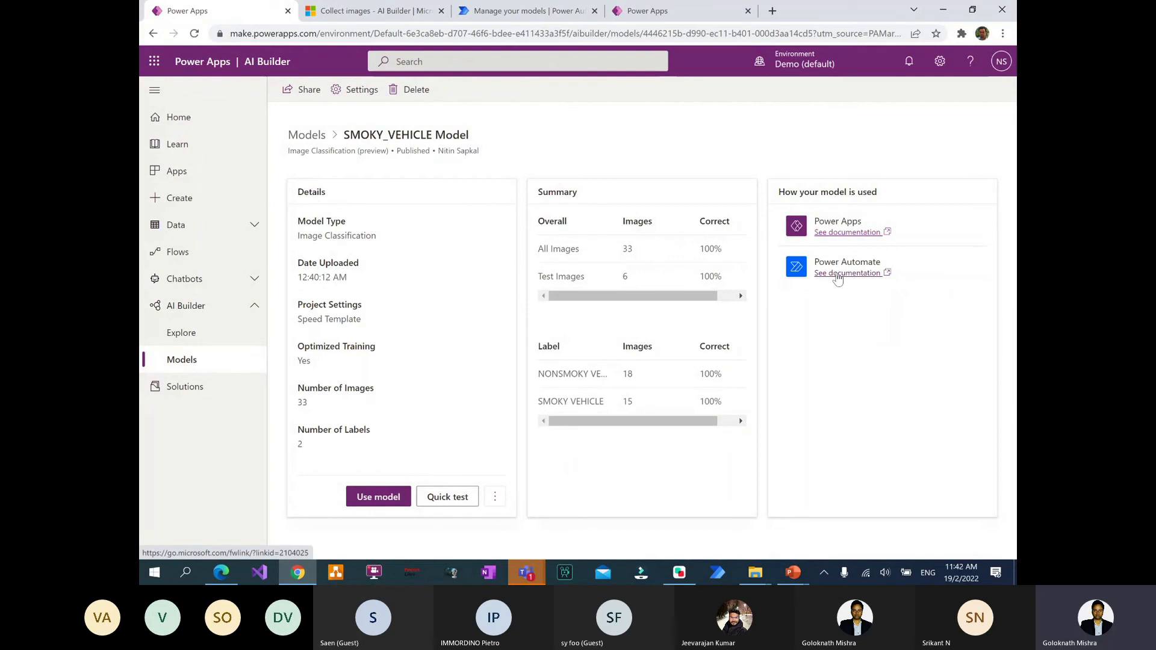
- Open the model's Power Automate documentation in a new tab and go back to the model page
{"action": "left_click", "coordinate": [851, 233]}
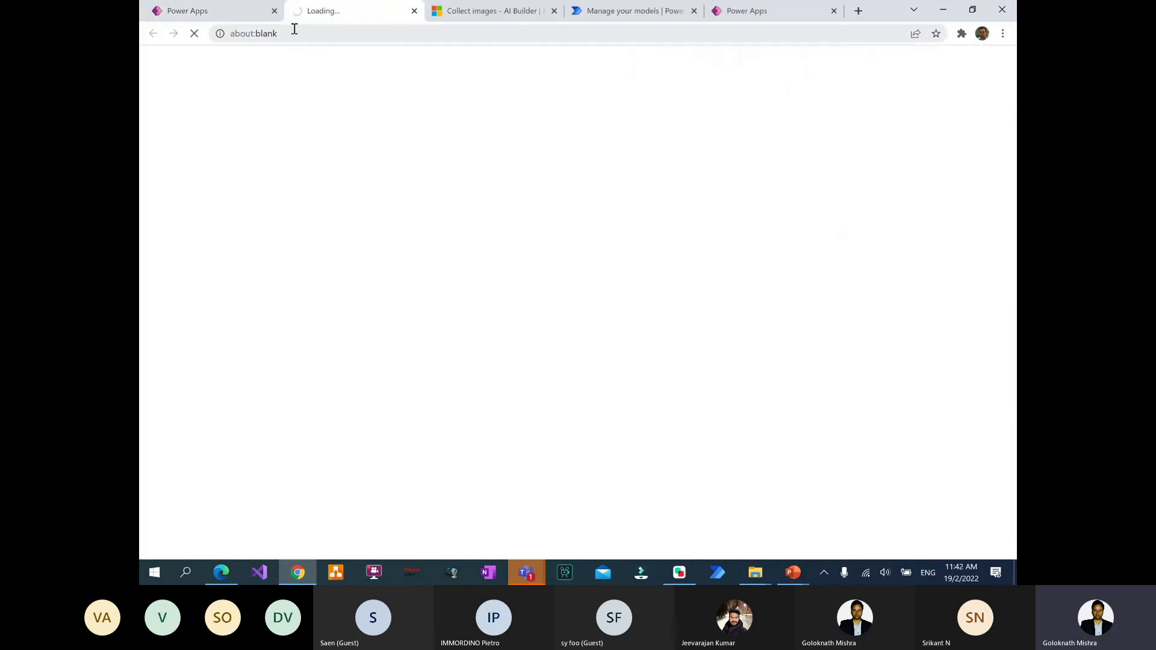
{"action": "left_click", "coordinate": [239, 13]}
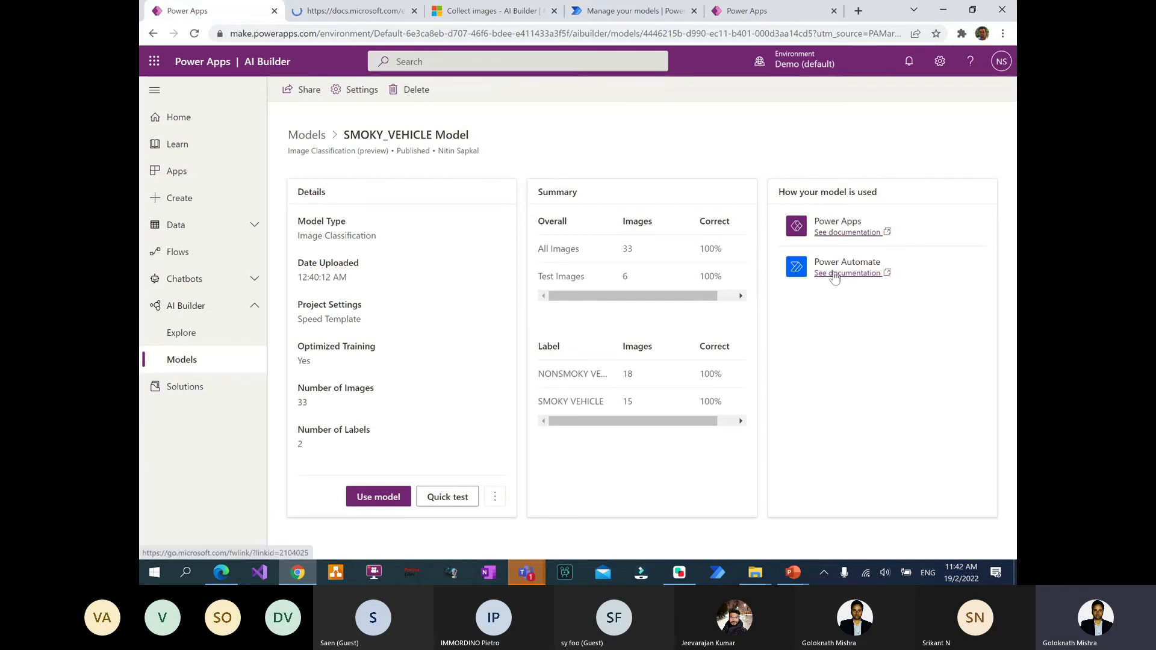